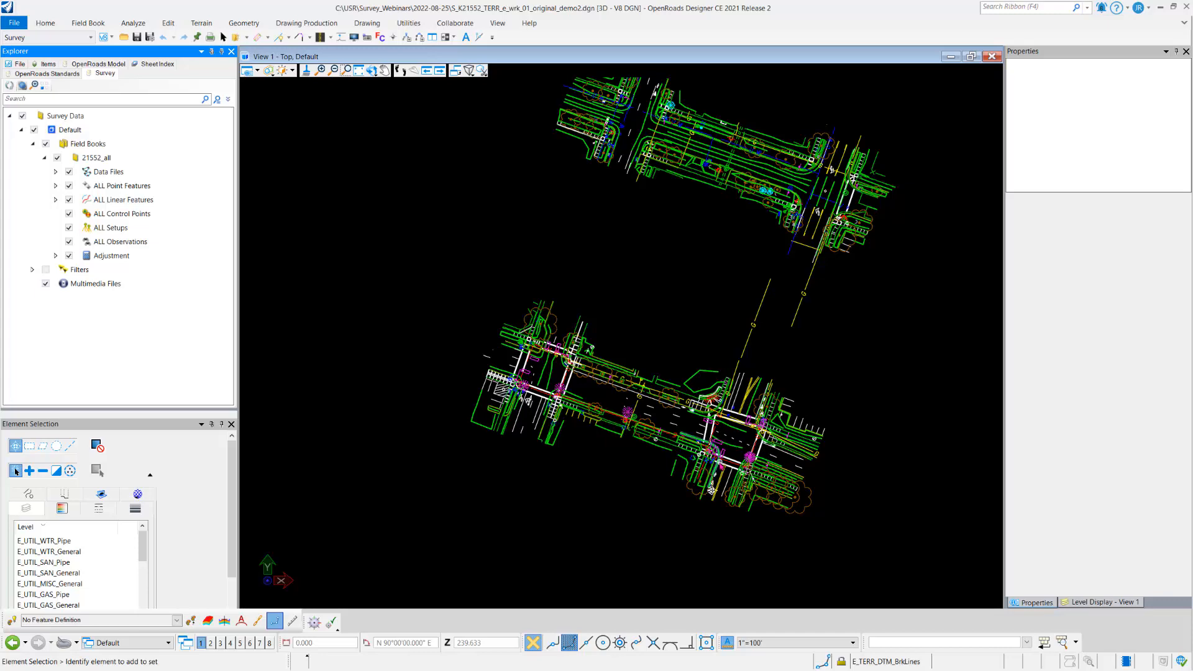
# Step: Open the survey details list for all point features in the 21552_all field book
pyautogui.scroll(1, 717, 461)
pyautogui.scroll(2, 693, 461)
pyautogui.scroll(5, 620, 410)
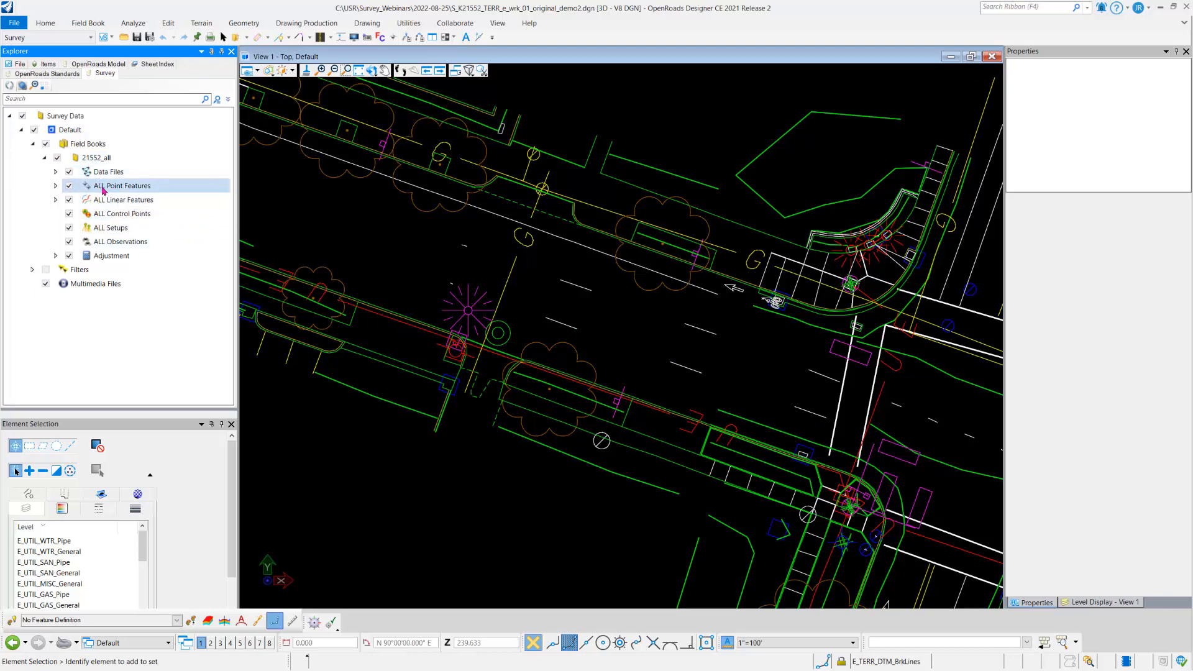
pyautogui.click(104, 185)
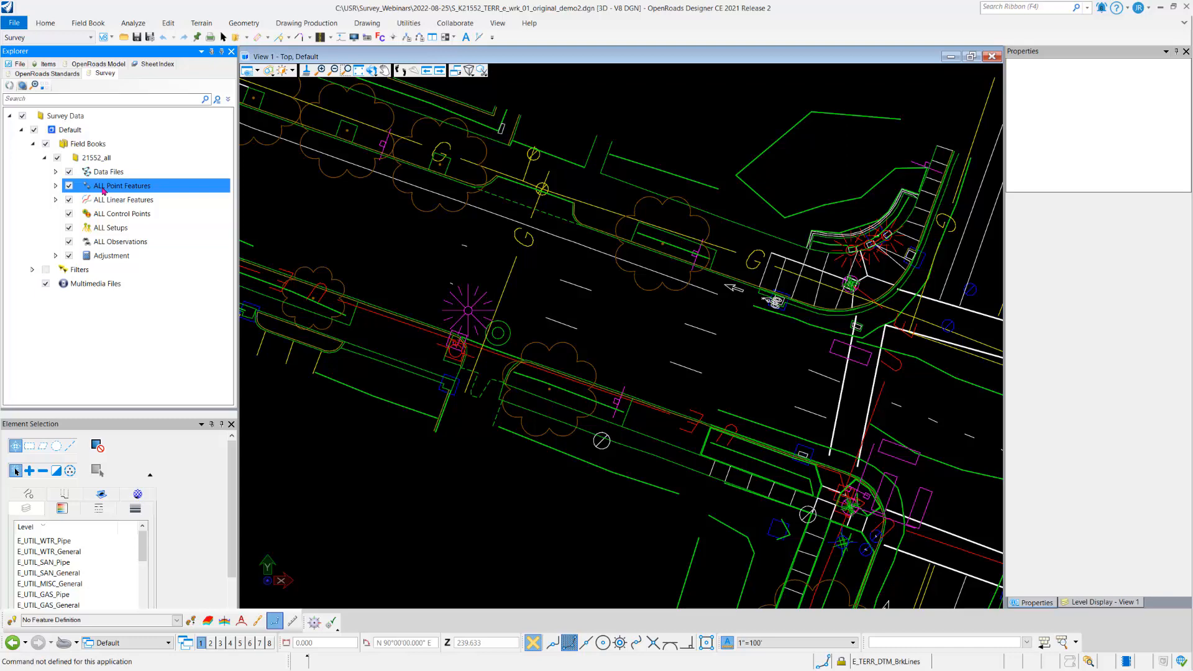
pyautogui.rightClick(104, 190)
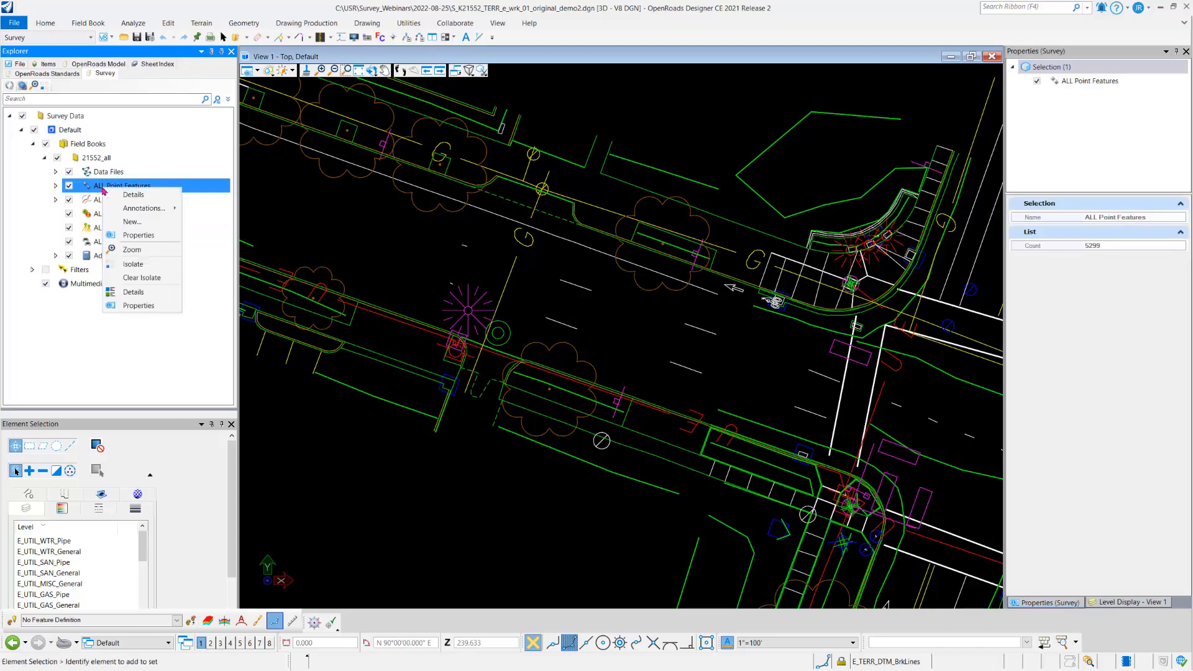
pyautogui.click(114, 195)
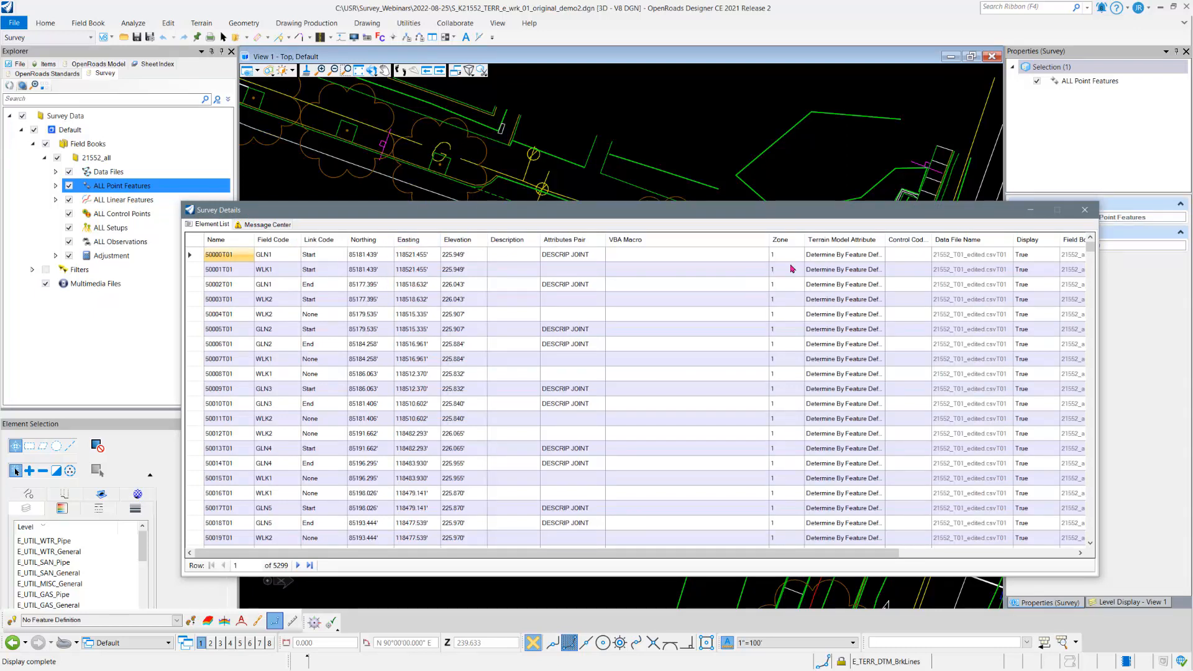
# Step: Sort the point list by VBA Macro in descending order and narrow and move its window to uncover the drawing
pyautogui.click(691, 241)
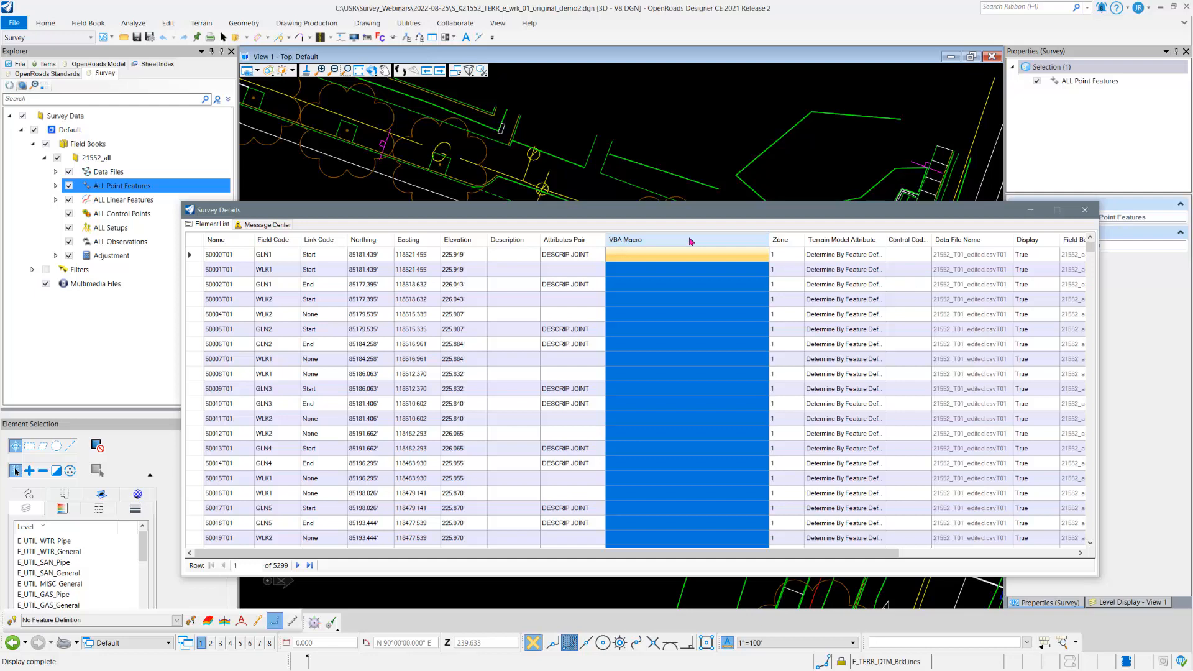
pyautogui.rightClick(691, 241)
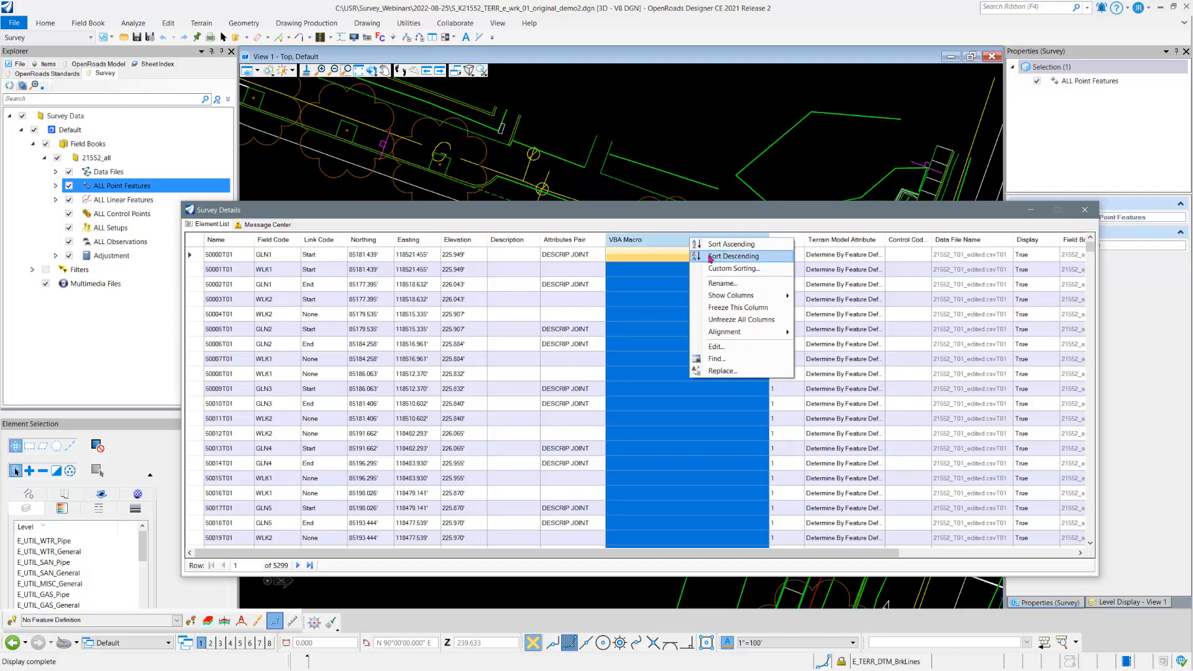
pyautogui.click(710, 258)
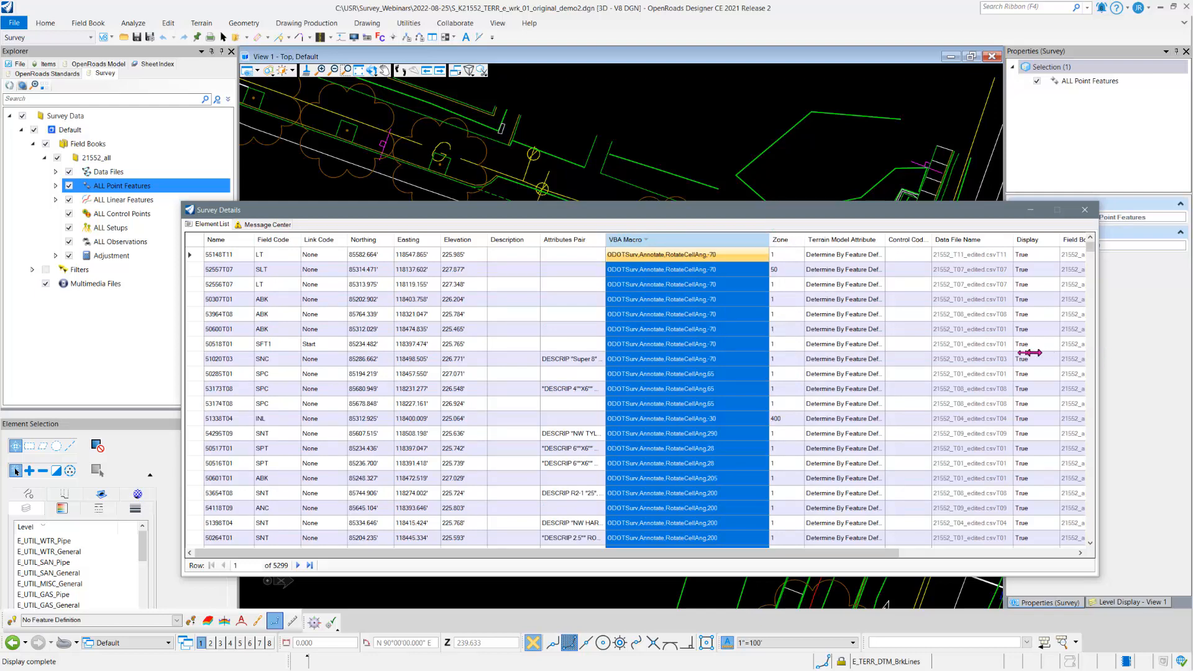
pyautogui.moveTo(875, 353); pyautogui.dragTo(843, 353)
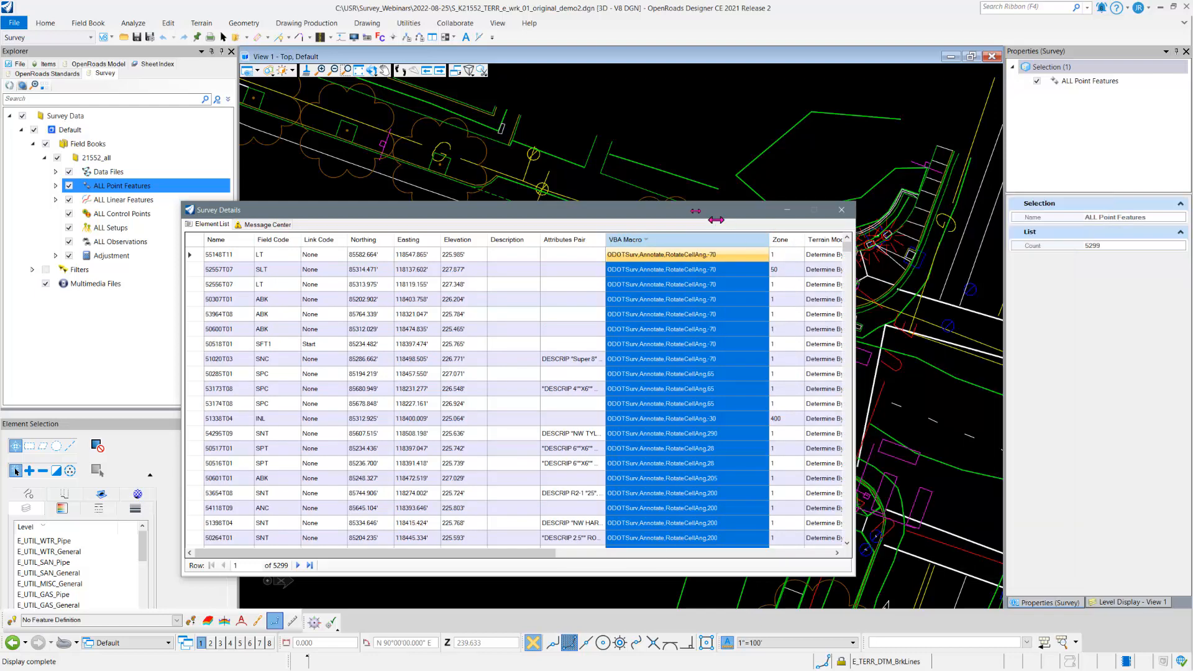
pyautogui.moveTo(671, 215); pyautogui.dragTo(1063, 45)
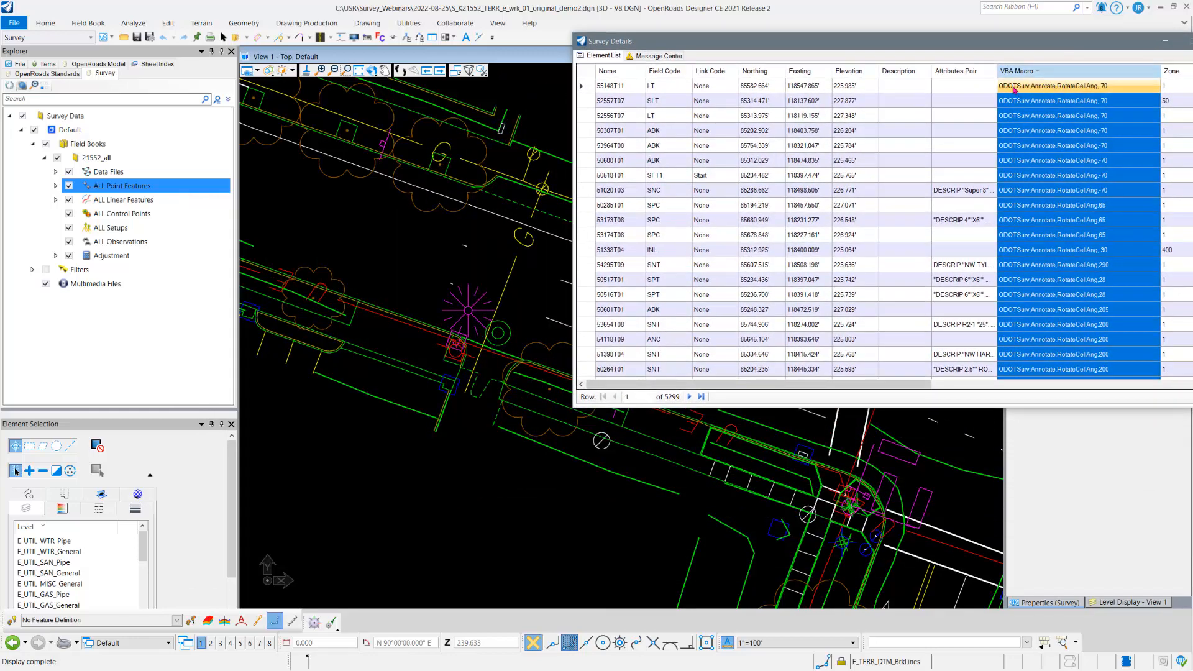
# Step: Try a rotation angle of -45 in the VBA macro of point 55148T11, and undo the change
pyautogui.click(599, 85)
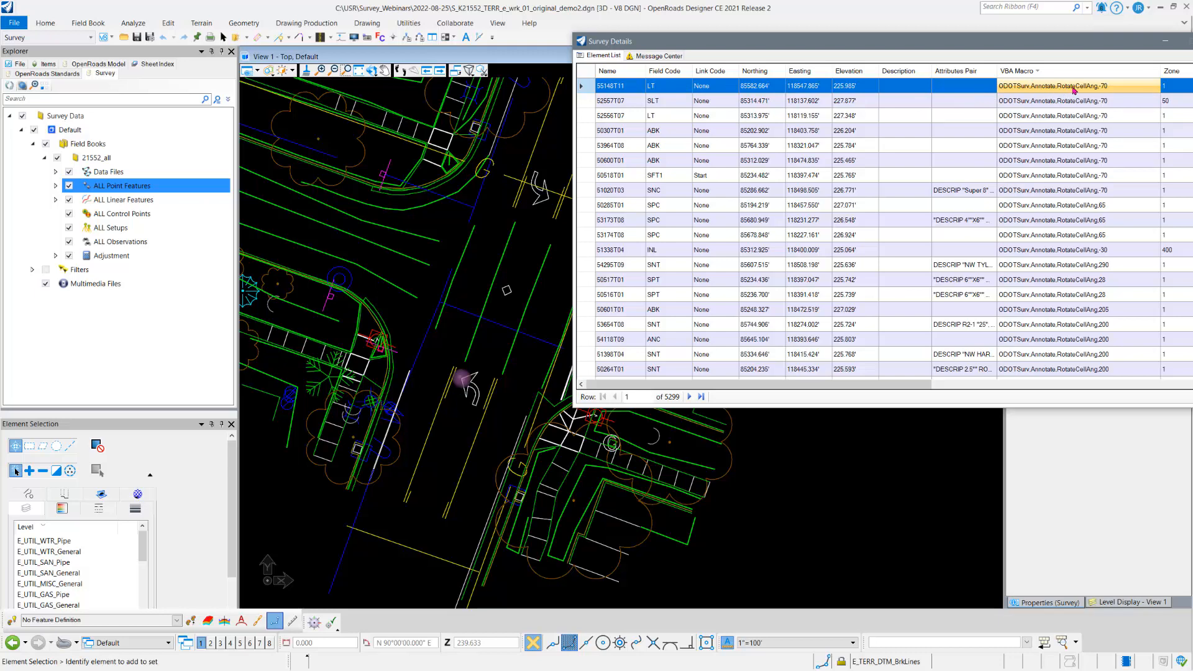
pyautogui.click(1111, 91)
pyautogui.click(1110, 87)
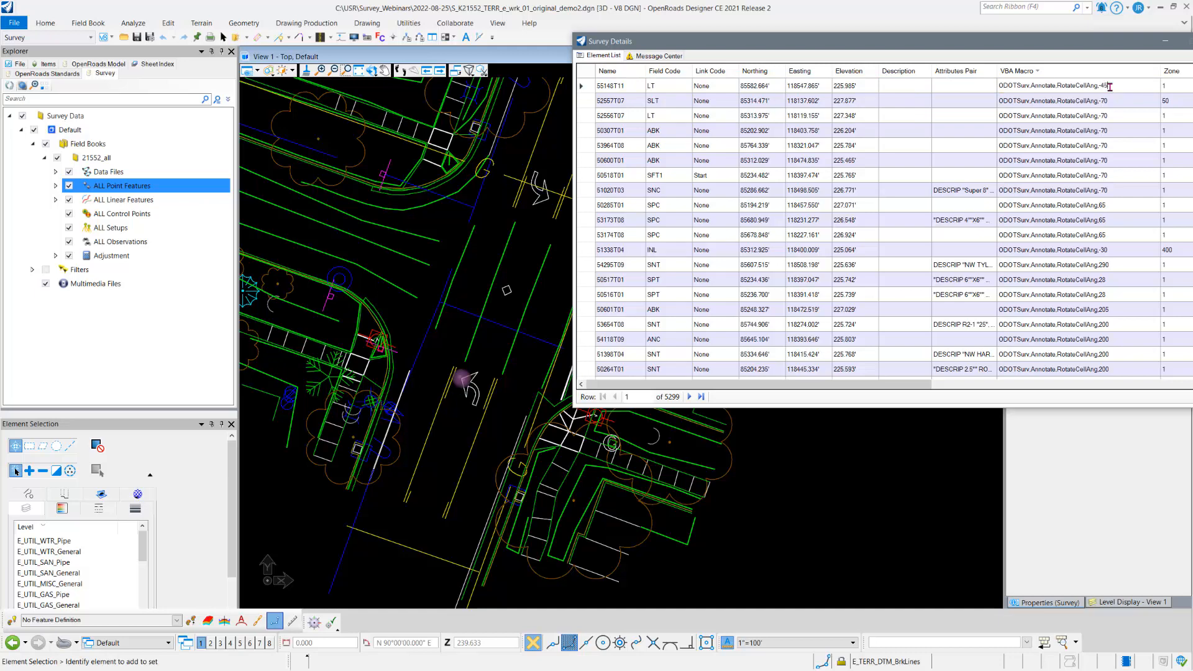
pyautogui.press('Return')
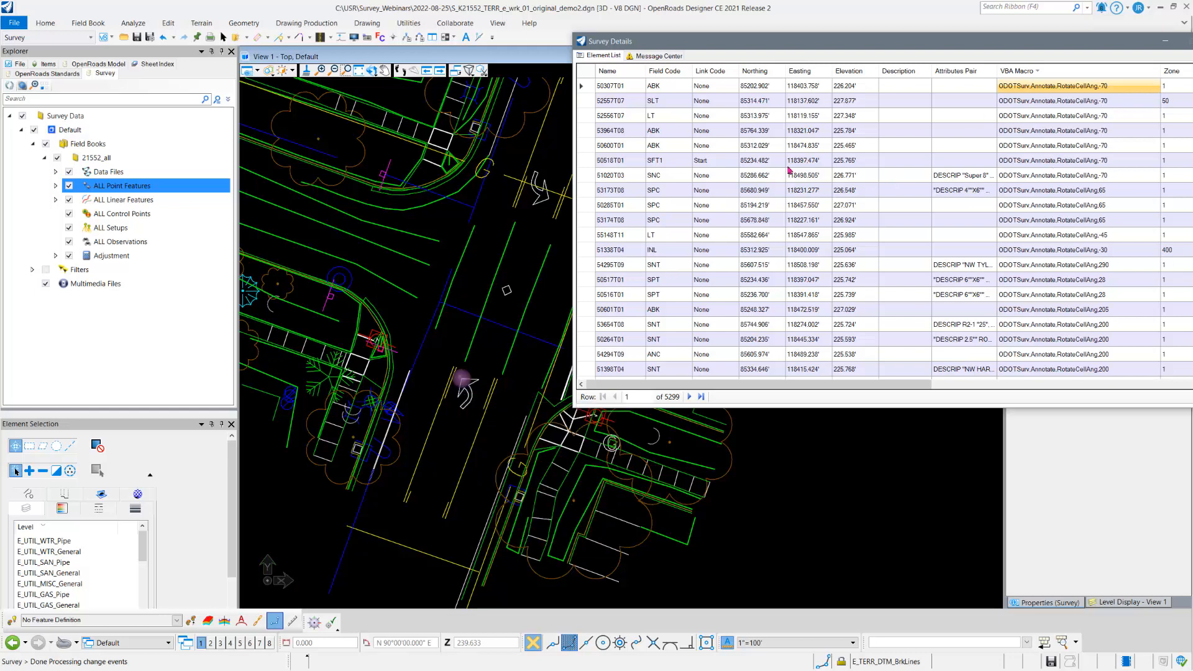
pyautogui.click(162, 37)
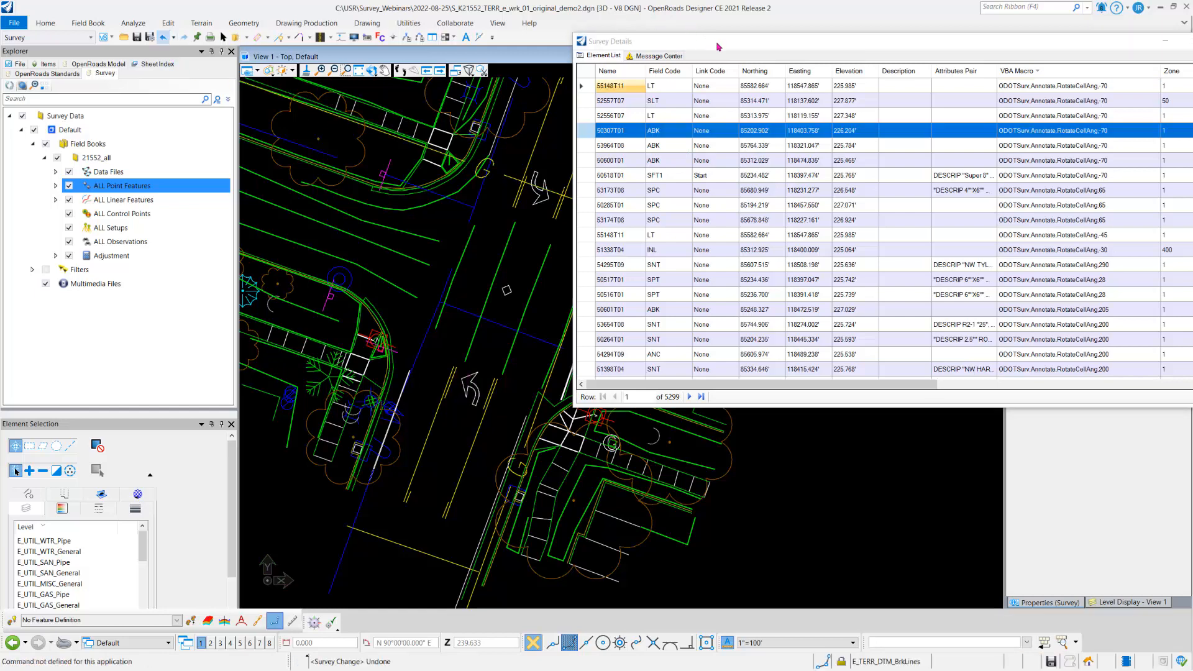
# Step: Restore the full ribbon display and sort the point list by VBA Macro in descending order again
pyautogui.moveTo(717, 43); pyautogui.dragTo(707, 158)
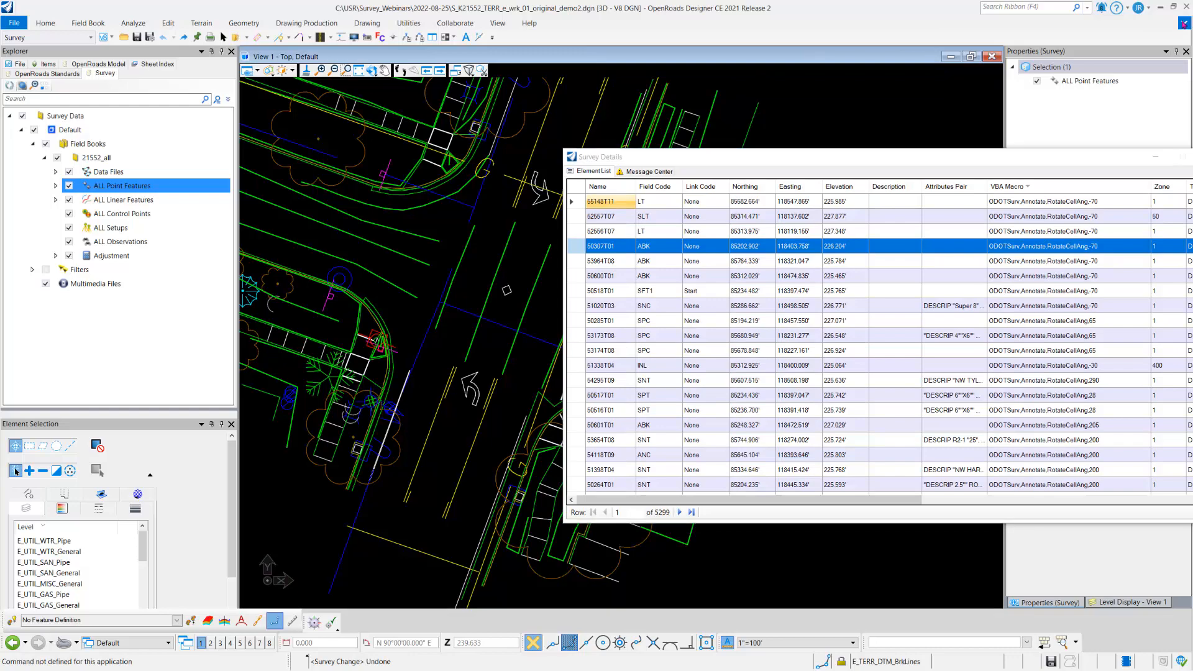
pyautogui.click(1183, 23)
pyautogui.moveTo(964, 160); pyautogui.dragTo(918, 65)
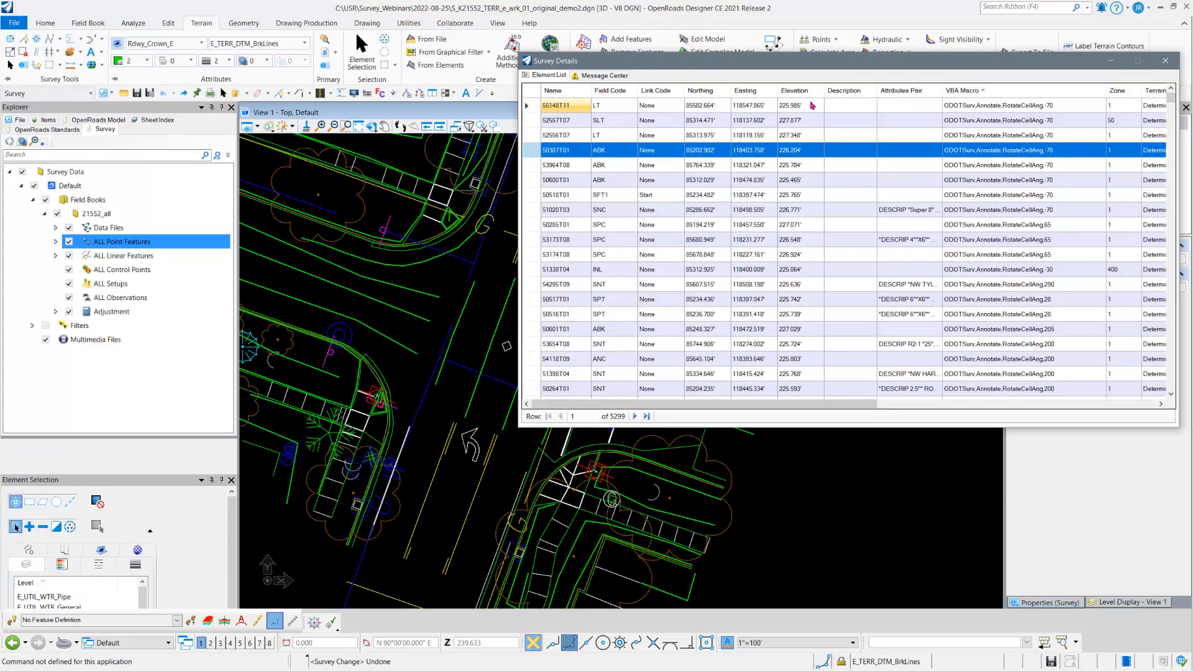
pyautogui.rightClick(985, 90)
pyautogui.click(1001, 106)
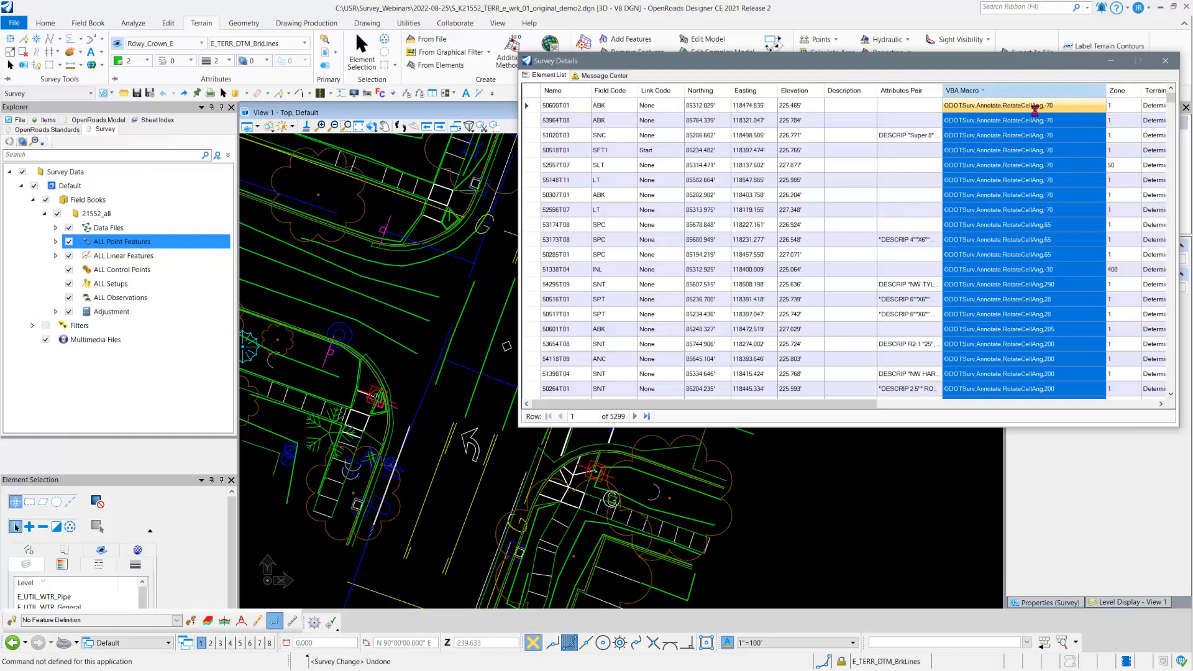
# Step: Locate the multi-direction traffic arrow south of the intersection and select it in the drawing
pyautogui.click(538, 108)
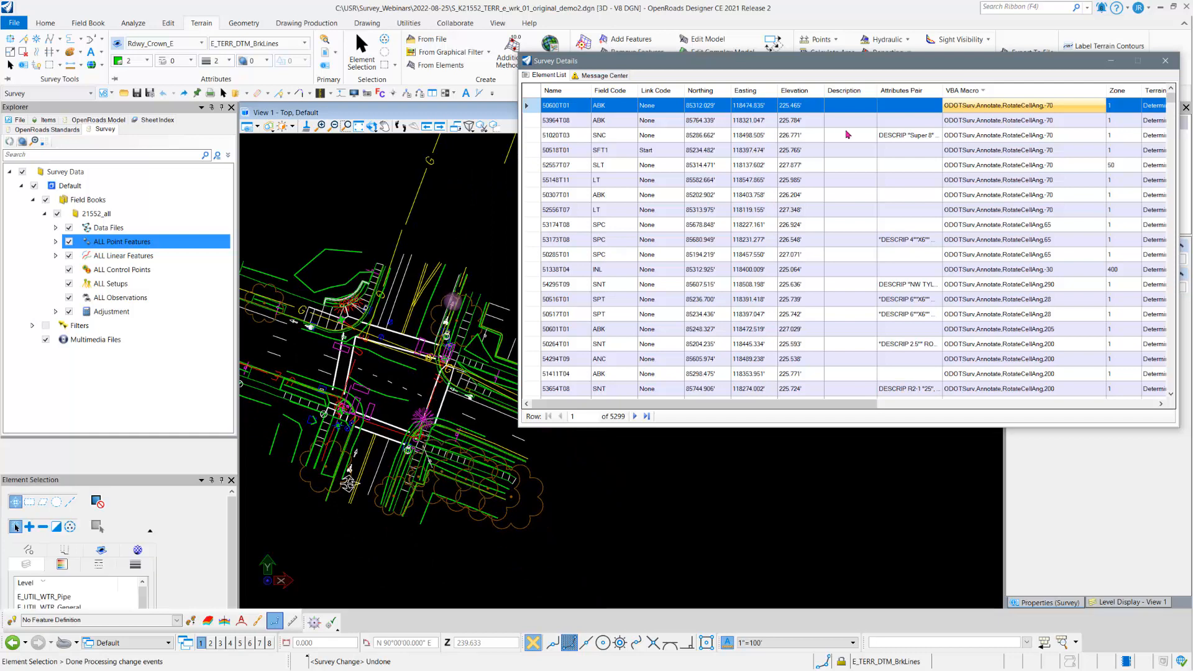
pyautogui.moveTo(868, 64); pyautogui.dragTo(867, 97)
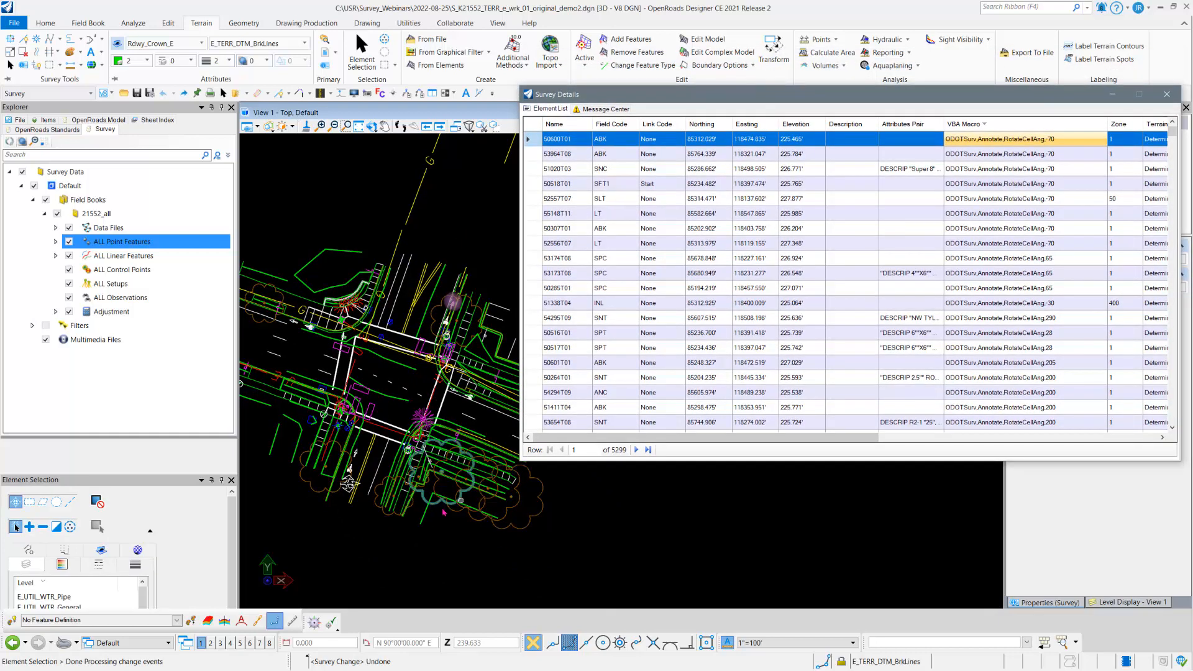
pyautogui.scroll(2, 358, 502)
pyautogui.moveTo(358, 502); pyautogui.dragTo(414, 501, button='middle')
pyautogui.scroll(3, 414, 501)
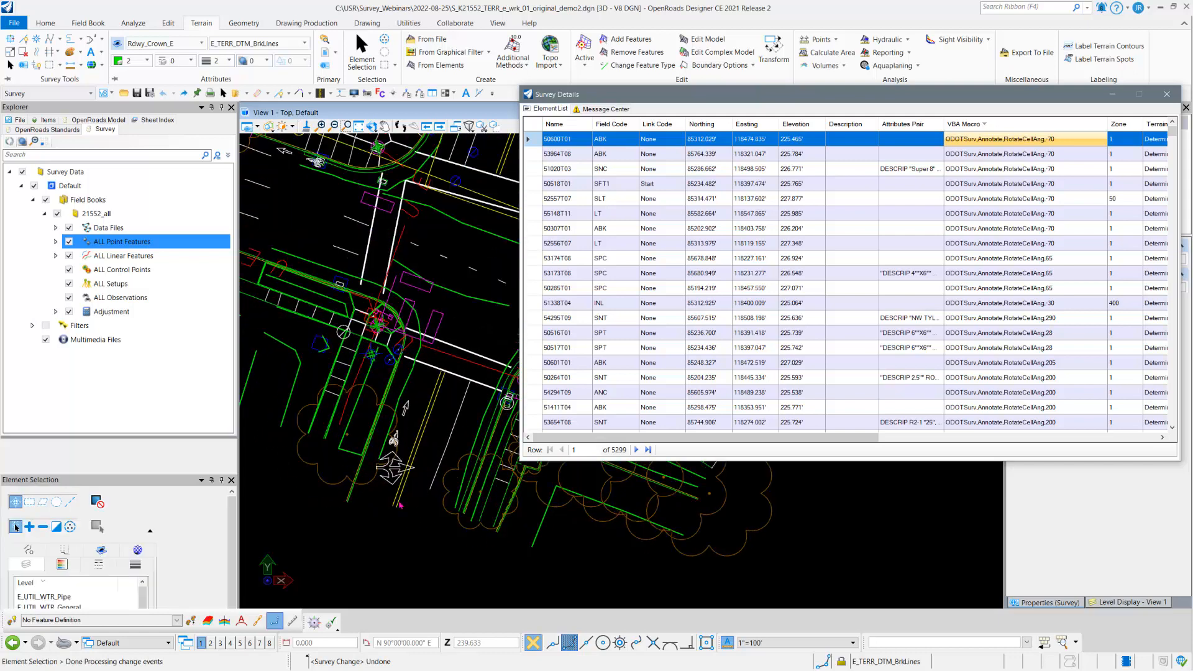
pyautogui.moveTo(380, 458)
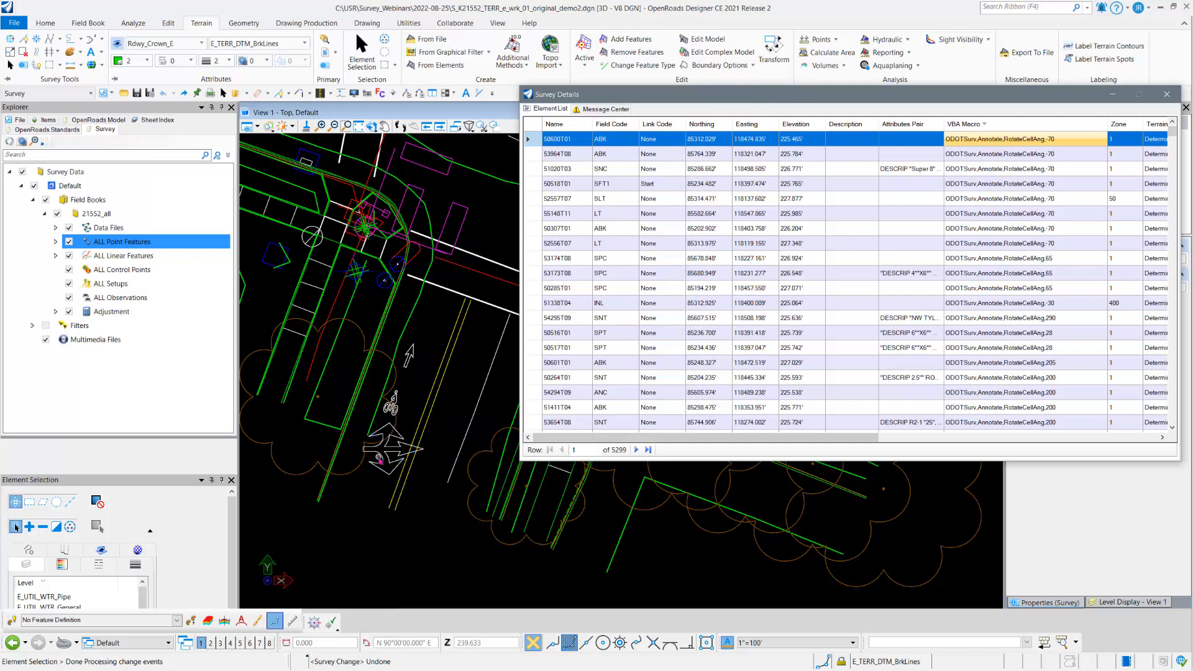
pyautogui.click(384, 458)
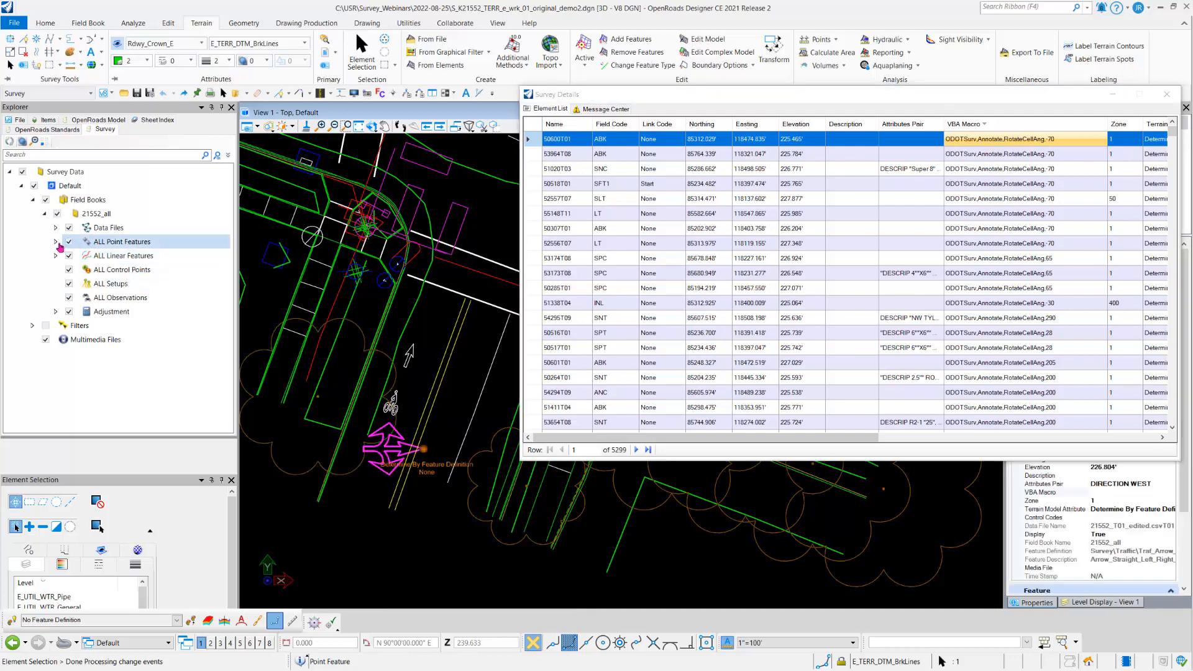
# Step: List the points with field code ALL and bring the traffic arrow into clear view beside the details window
pyautogui.click(56, 242)
pyautogui.click(110, 269)
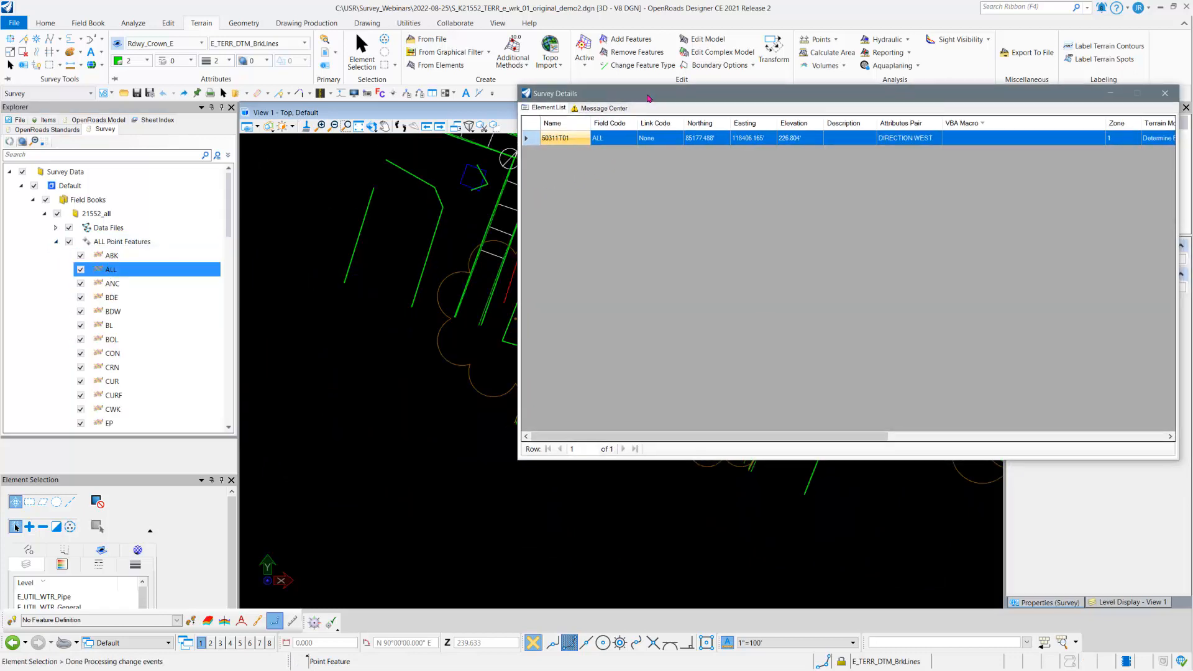
pyautogui.moveTo(642, 95); pyautogui.dragTo(658, 32)
pyautogui.moveTo(609, 501); pyautogui.dragTo(461, 596, button='middle')
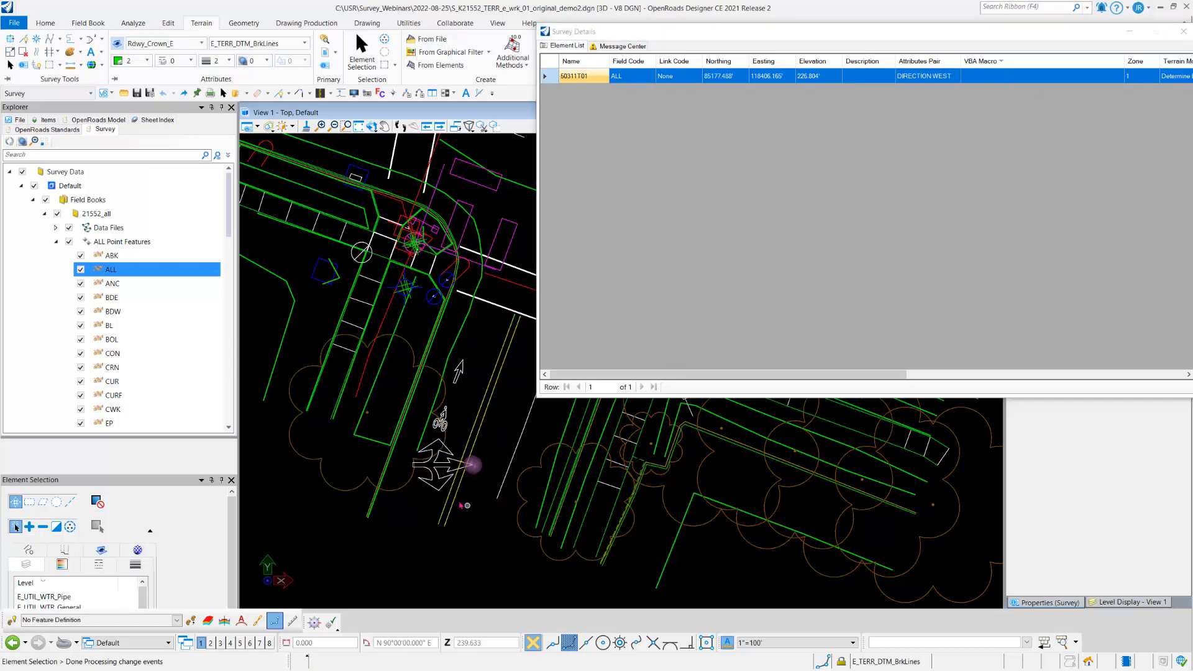
# Step: Rotate the multi-direction traffic arrow about its survey point with the 2 Points method so it follows the lane lines
pyautogui.rightClick(443, 476)
pyautogui.click(484, 479)
pyautogui.rightClick(443, 478)
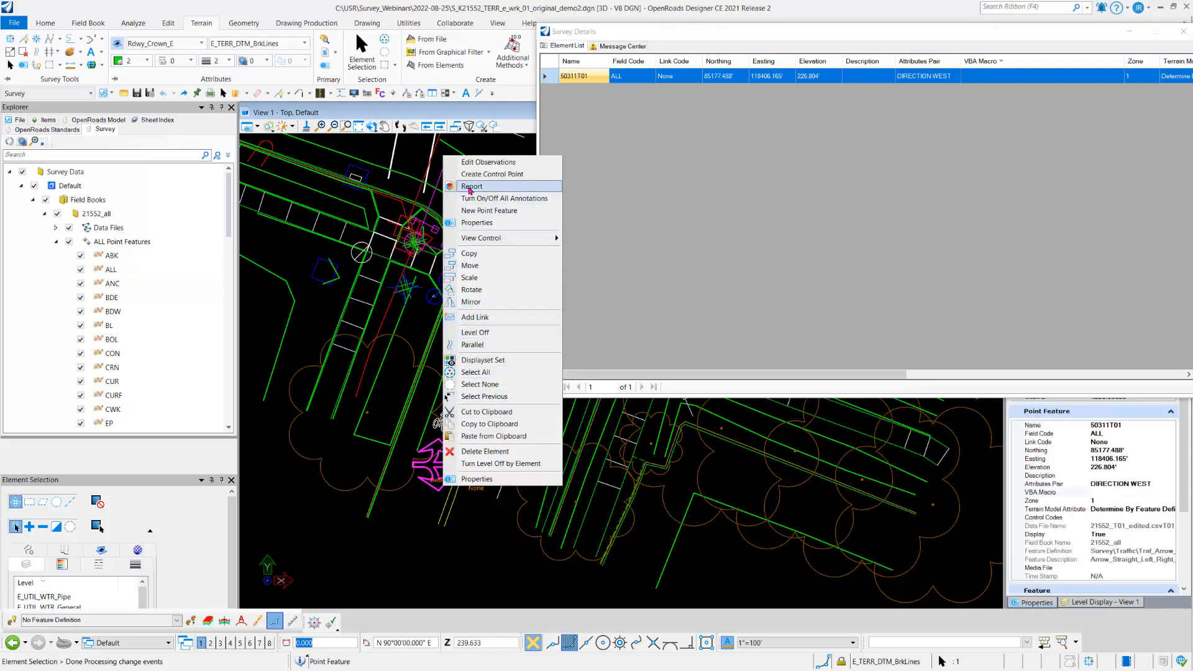
pyautogui.click(379, 348)
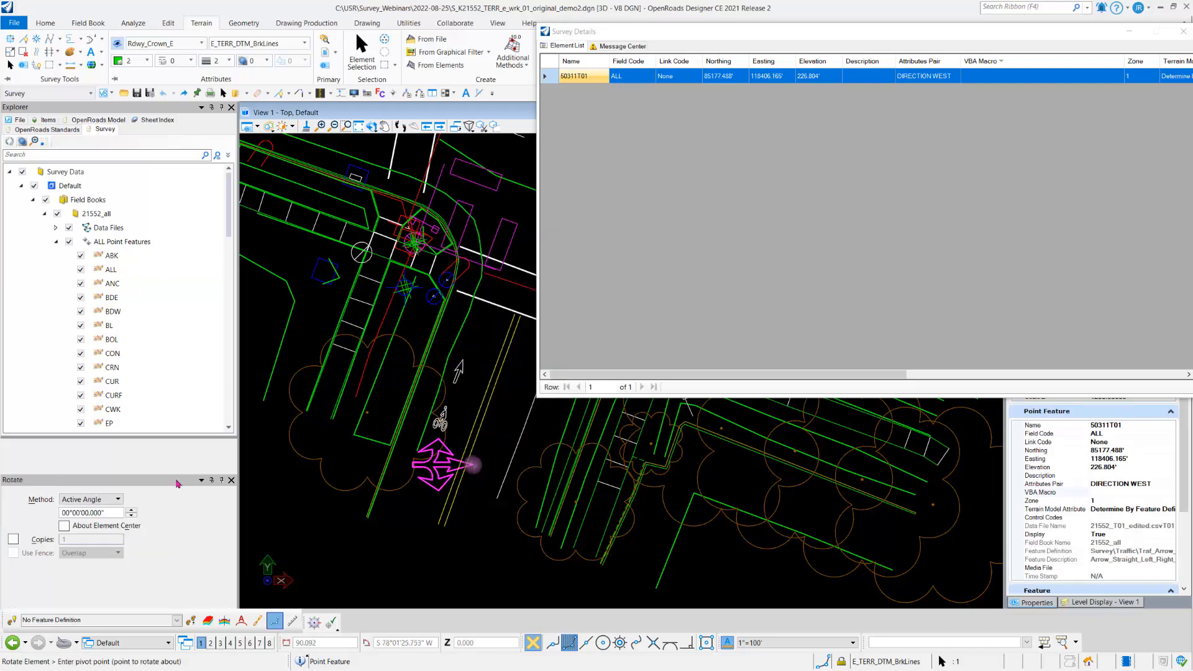
pyautogui.click(93, 499)
pyautogui.click(87, 511)
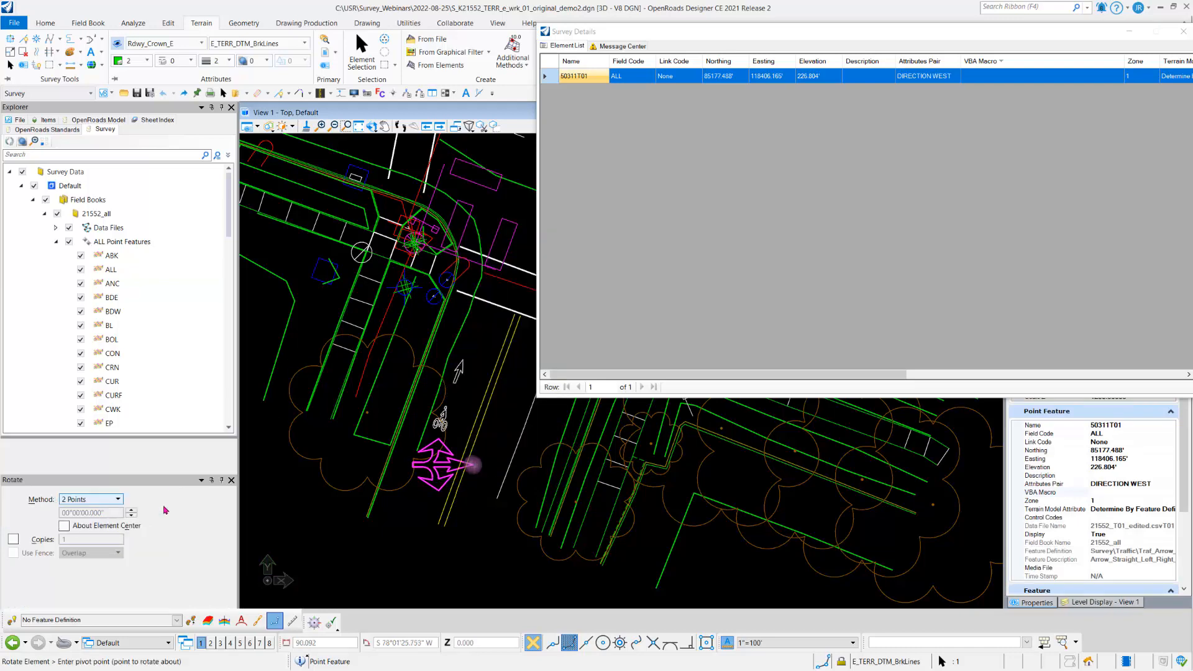
pyautogui.click(473, 465)
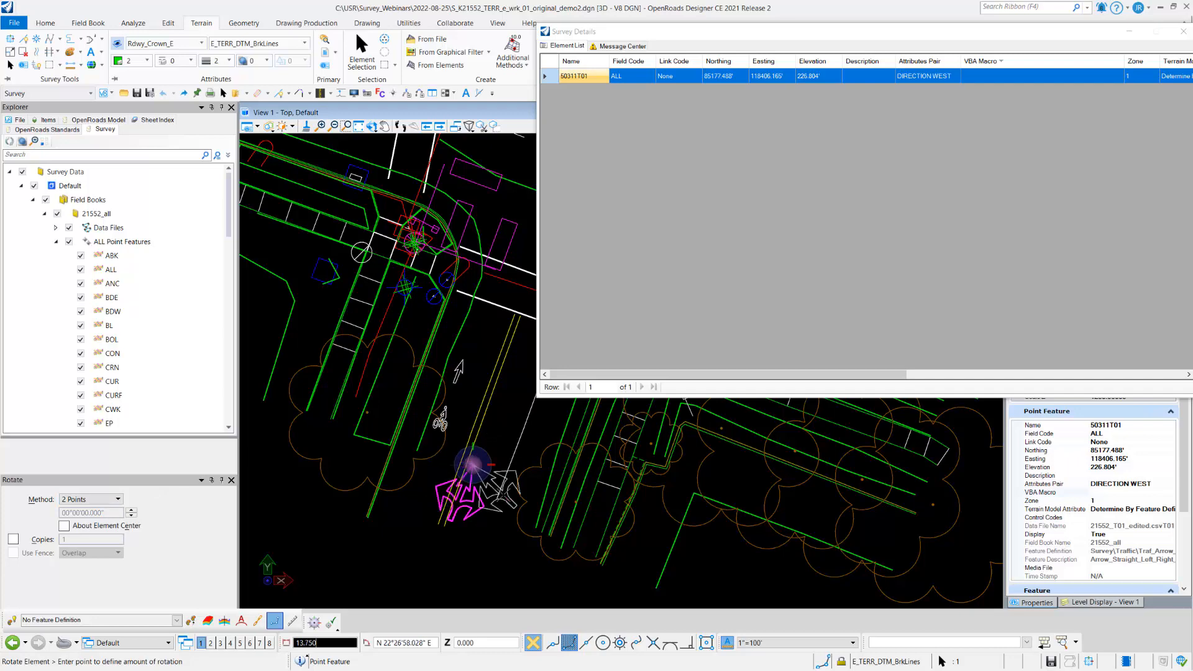
pyautogui.click(503, 495)
pyautogui.click(362, 56)
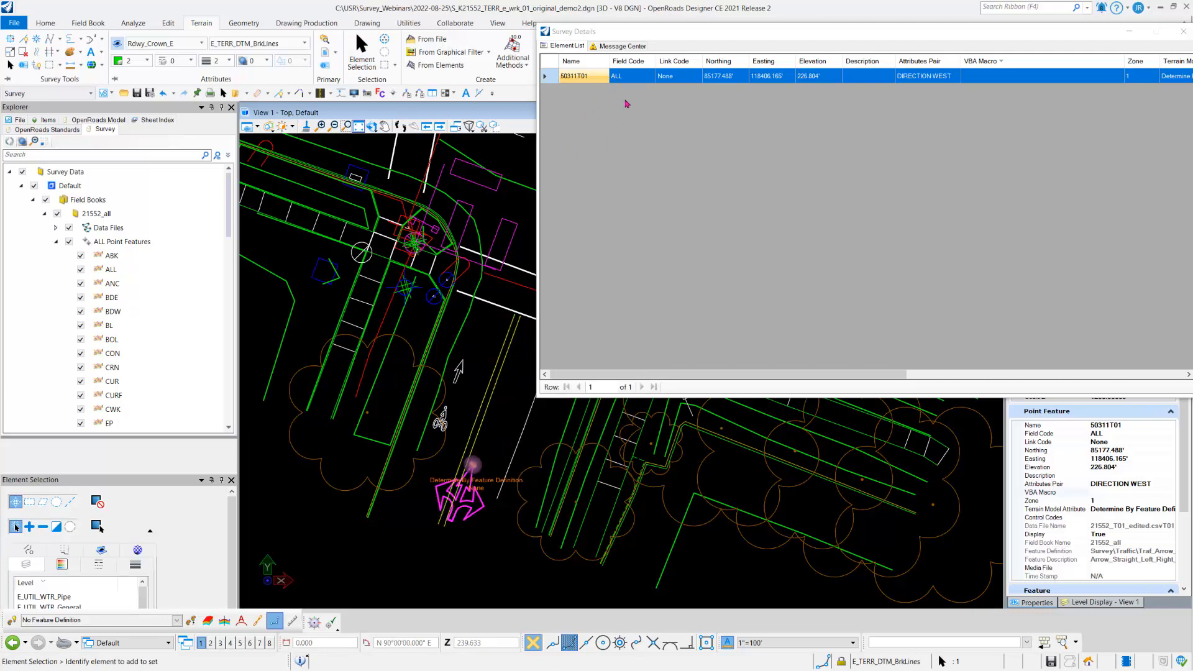
# Step: Change the field code of the rotated traffic arrow, point 50311T01, to LT
pyautogui.click(625, 82)
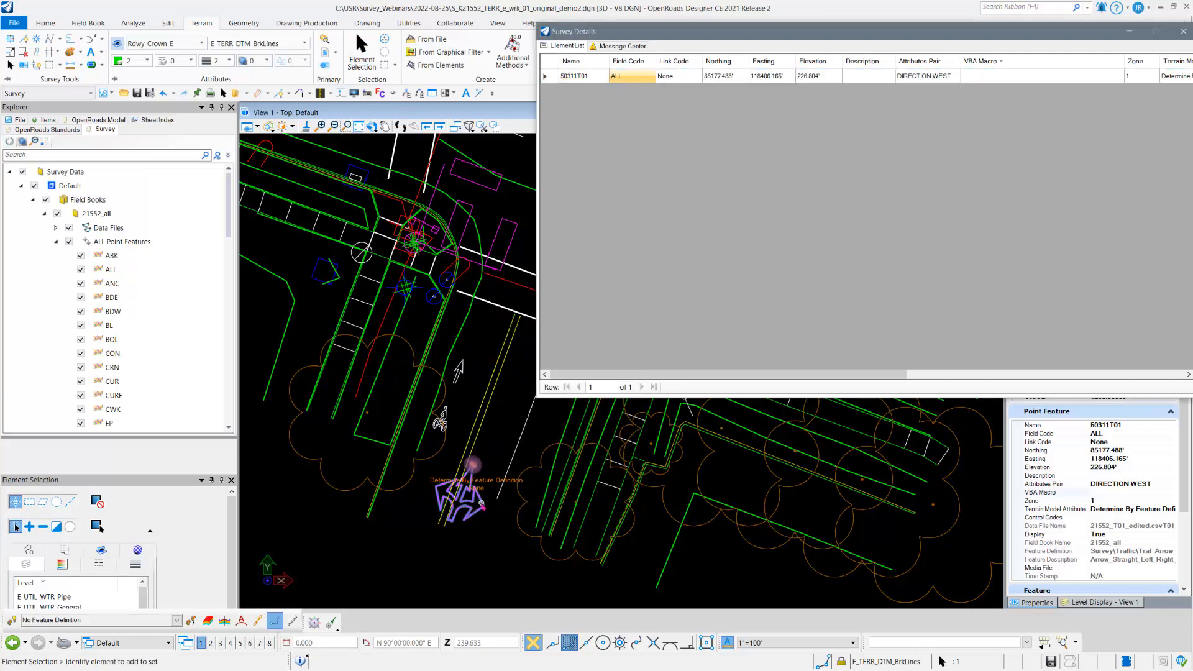
pyautogui.click(495, 498)
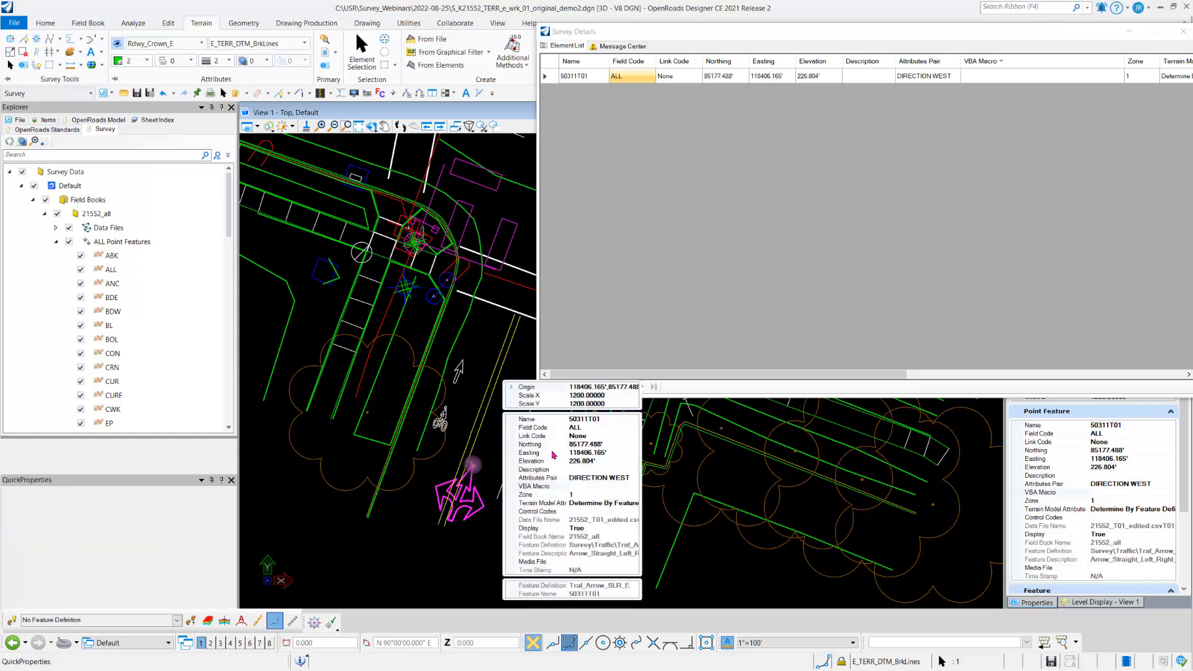
pyautogui.click(551, 429)
pyautogui.press('Return')
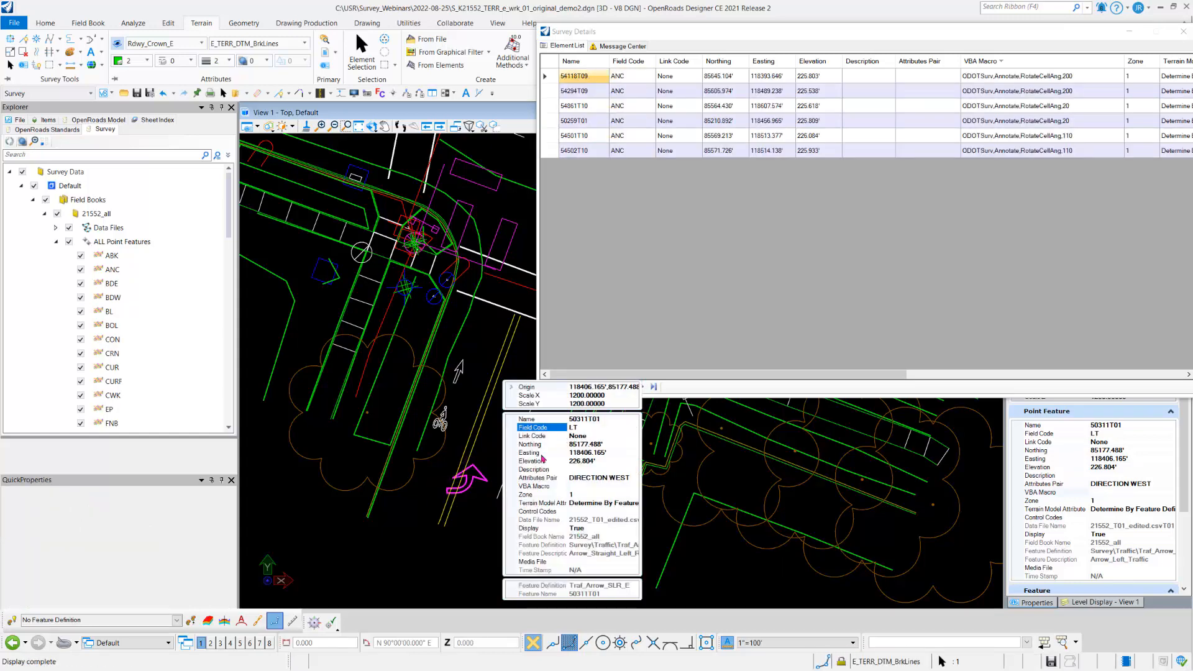
pyautogui.click(496, 511)
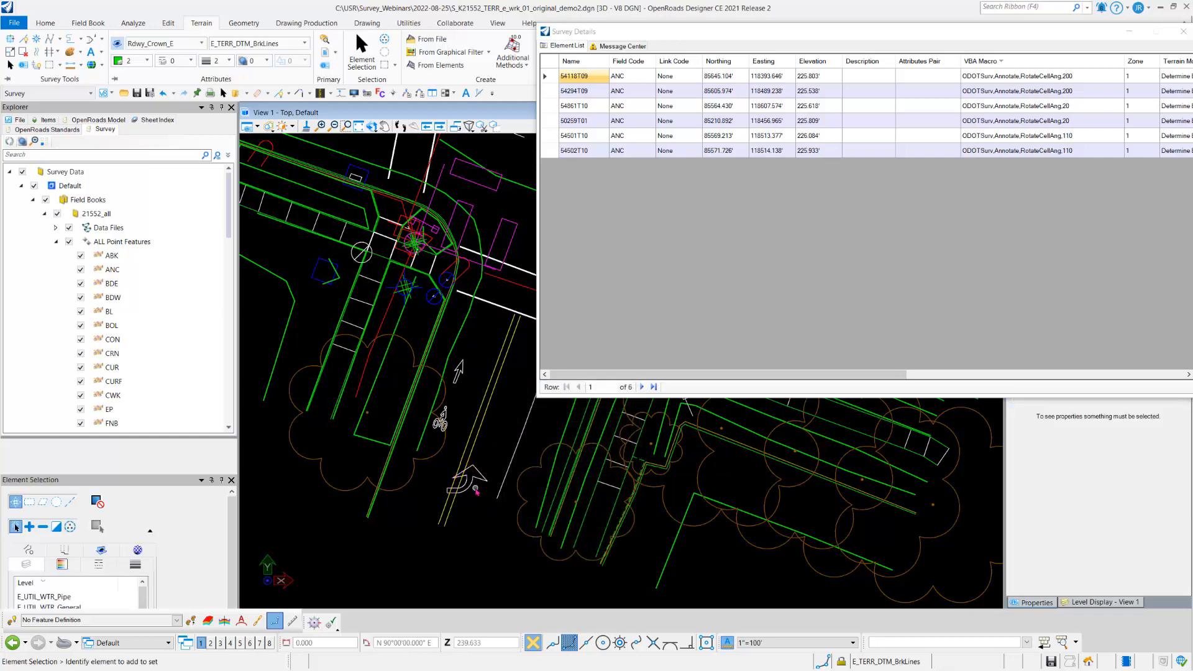
# Step: List the points with field code LT and highlight point 50311T01 in the drawing, keeping the details window clear of its arrow
pyautogui.moveTo(471, 491)
pyautogui.scroll(-2, 122, 344)
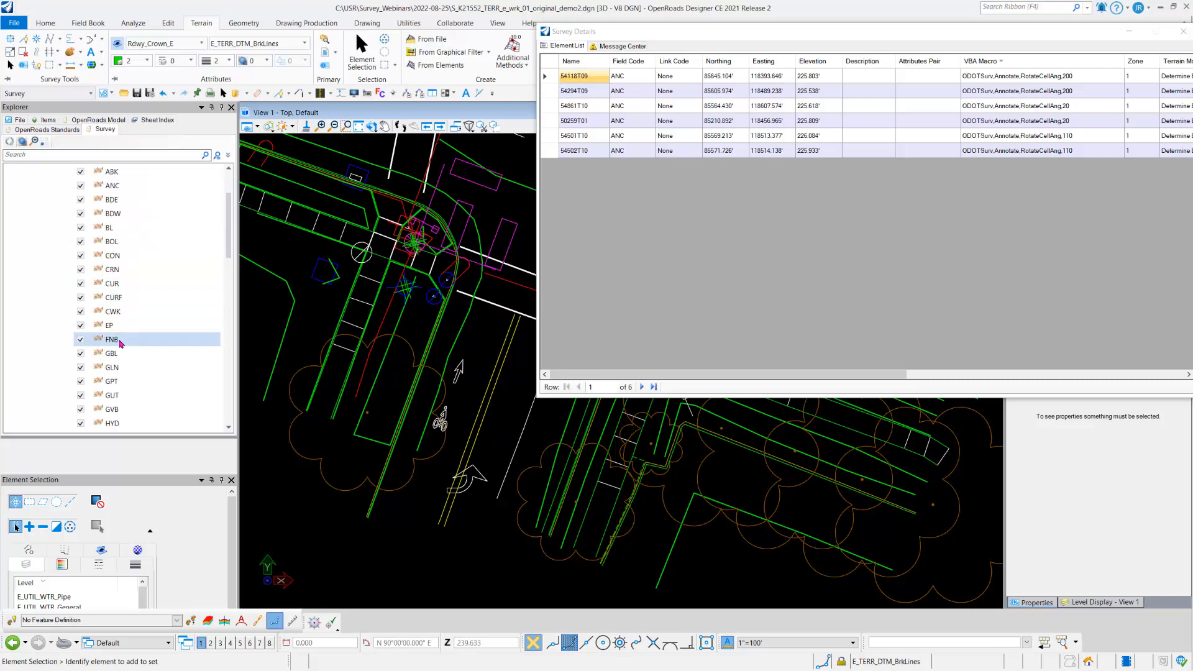
pyautogui.scroll(-3, 121, 344)
pyautogui.click(118, 354)
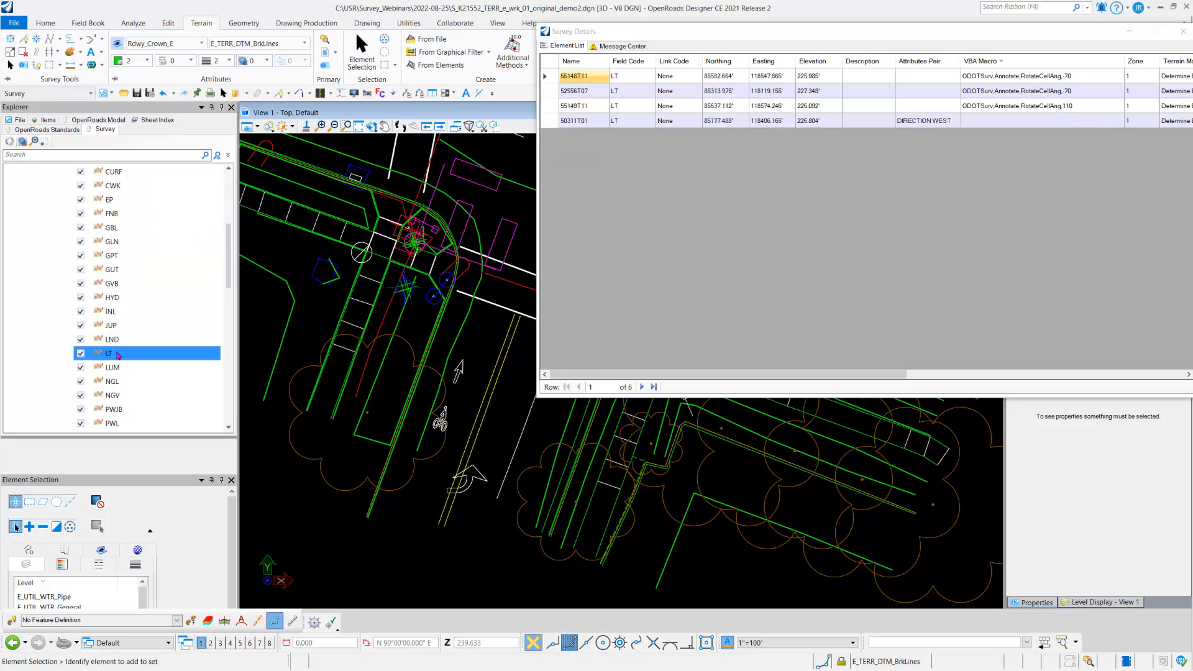
pyautogui.click(1003, 125)
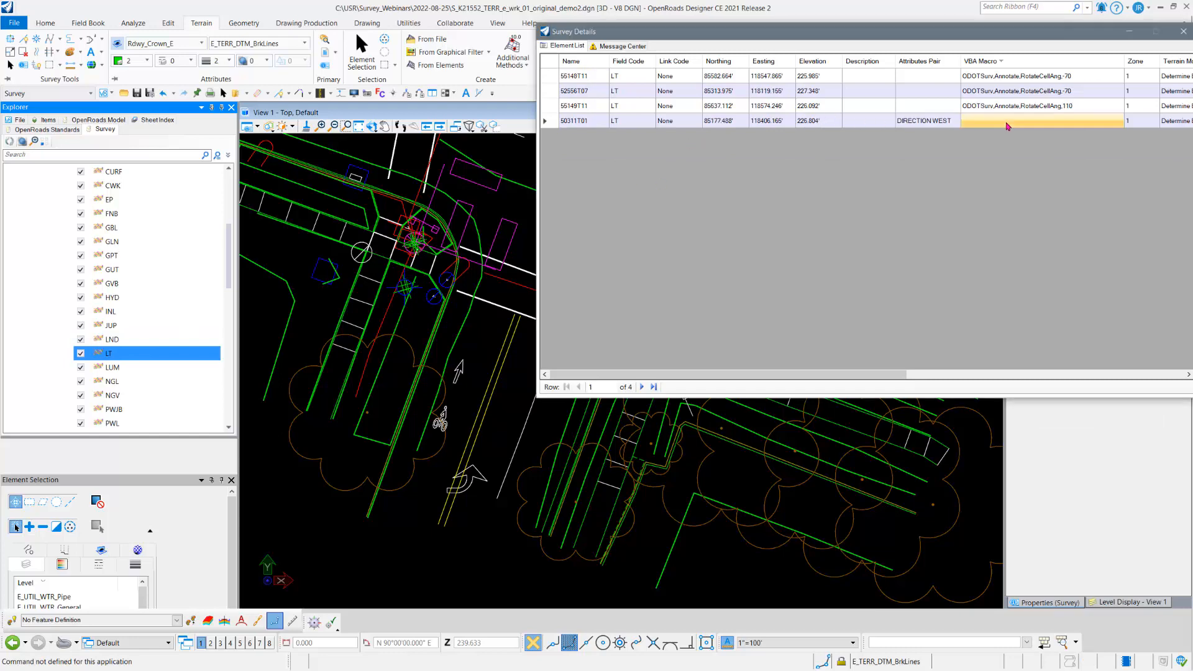
pyautogui.click(546, 122)
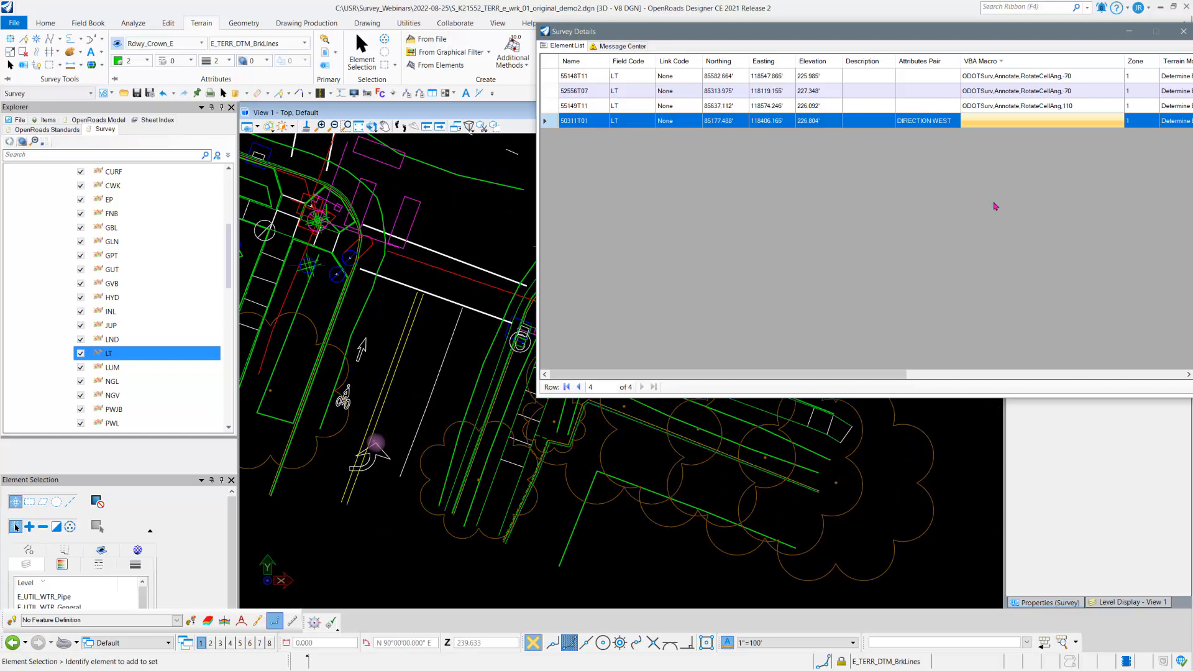
pyautogui.moveTo(1028, 40); pyautogui.dragTo(993, 122)
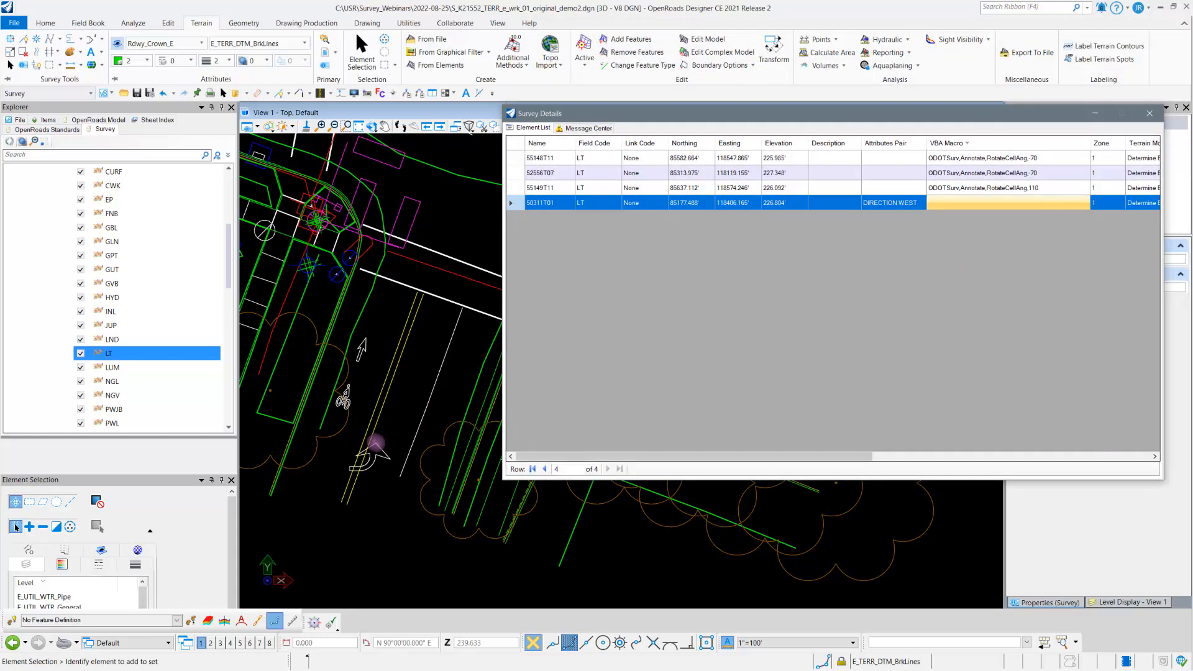
pyautogui.click(376, 443)
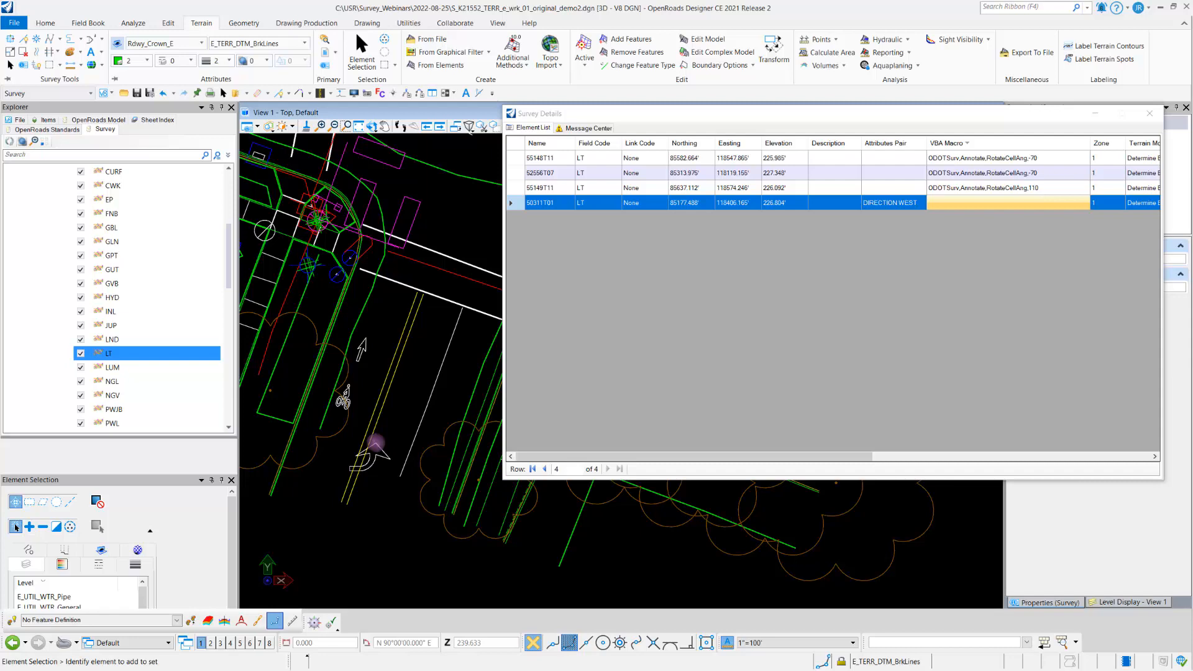
# Step: Switch to the OneNote page VBA Macro List for Cells and examine the RotateCellAng and RotateCellLine macros and their parameters
pyautogui.moveTo(1192, 87); pyautogui.dragTo(763, 79)
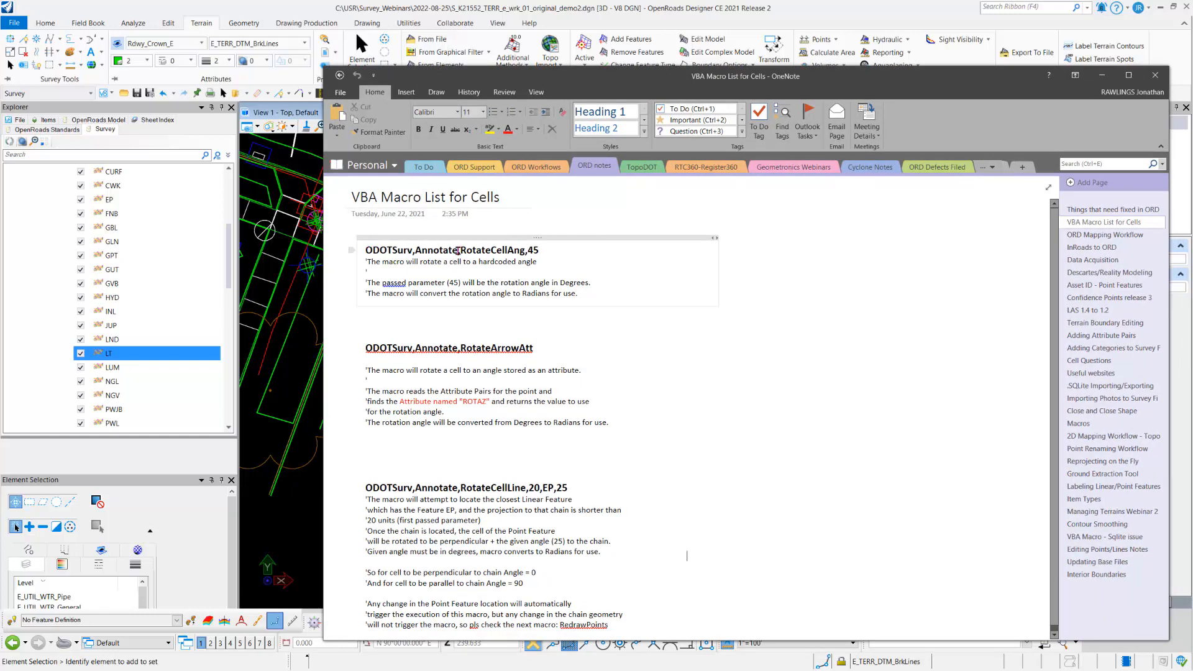
pyautogui.moveTo(460, 251); pyautogui.dragTo(536, 255)
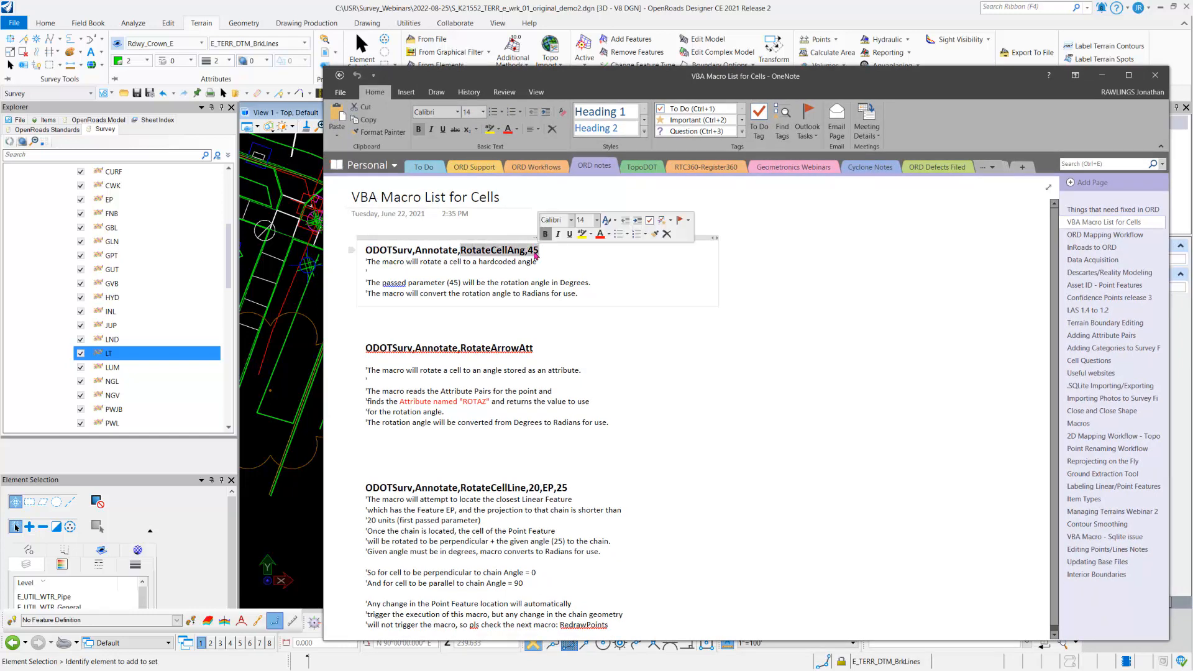
pyautogui.click(536, 254)
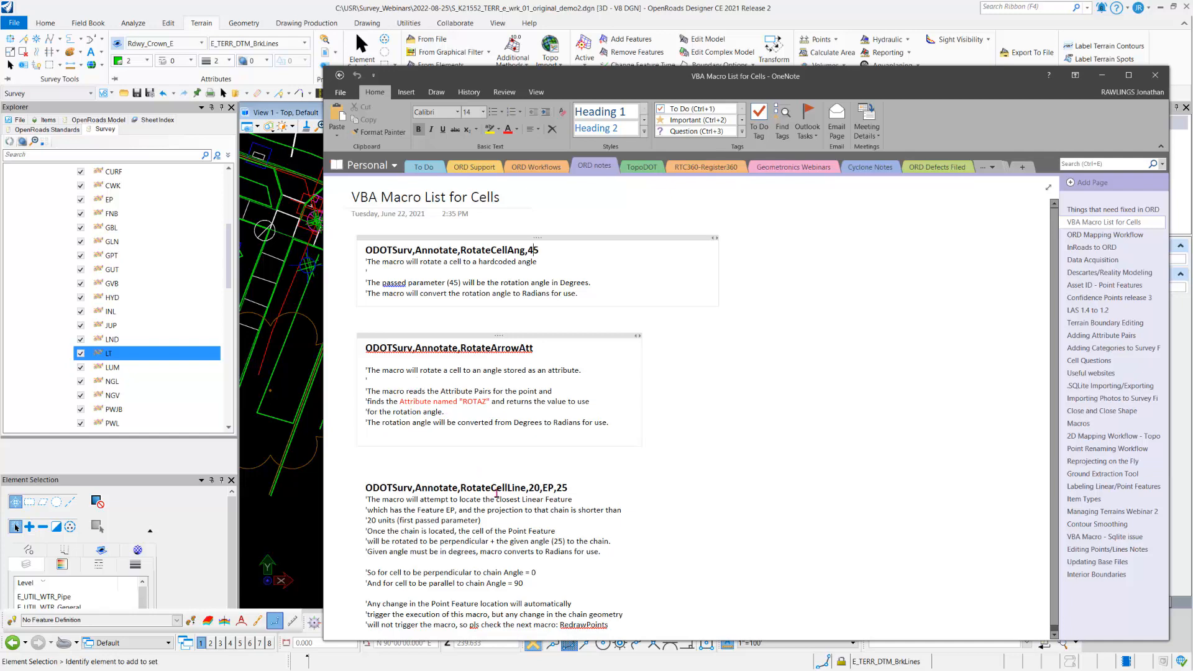
pyautogui.scroll(-1, 497, 491)
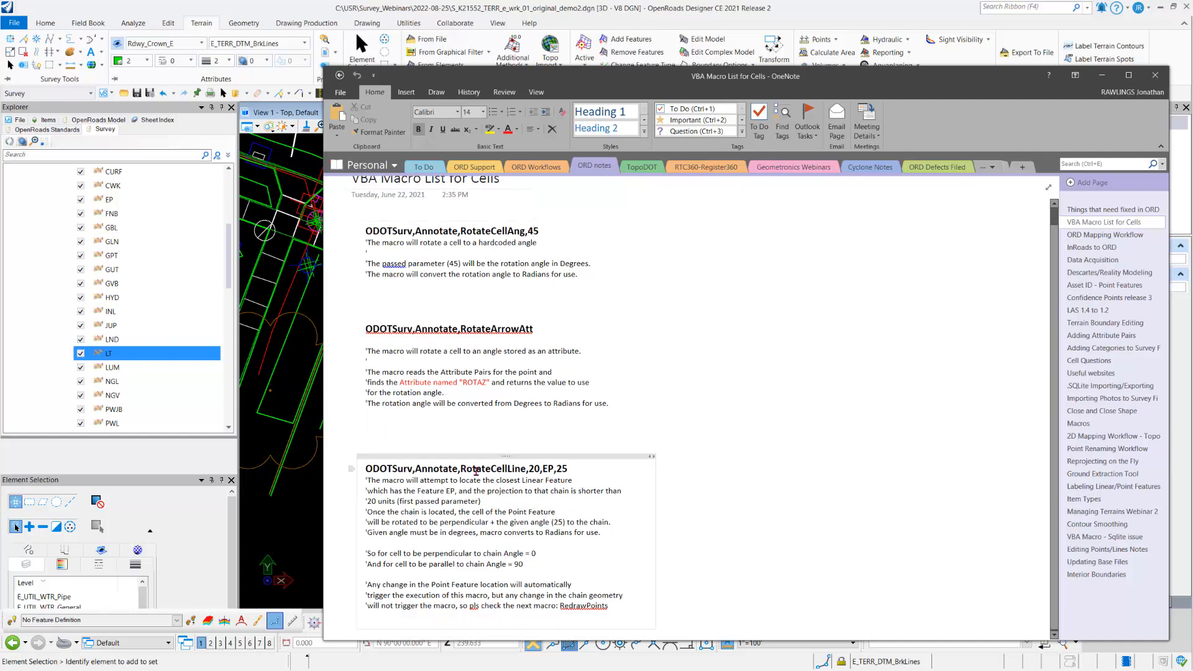
pyautogui.moveTo(465, 470); pyautogui.dragTo(533, 475)
pyautogui.click(533, 475)
pyautogui.moveTo(460, 231); pyautogui.dragTo(538, 231)
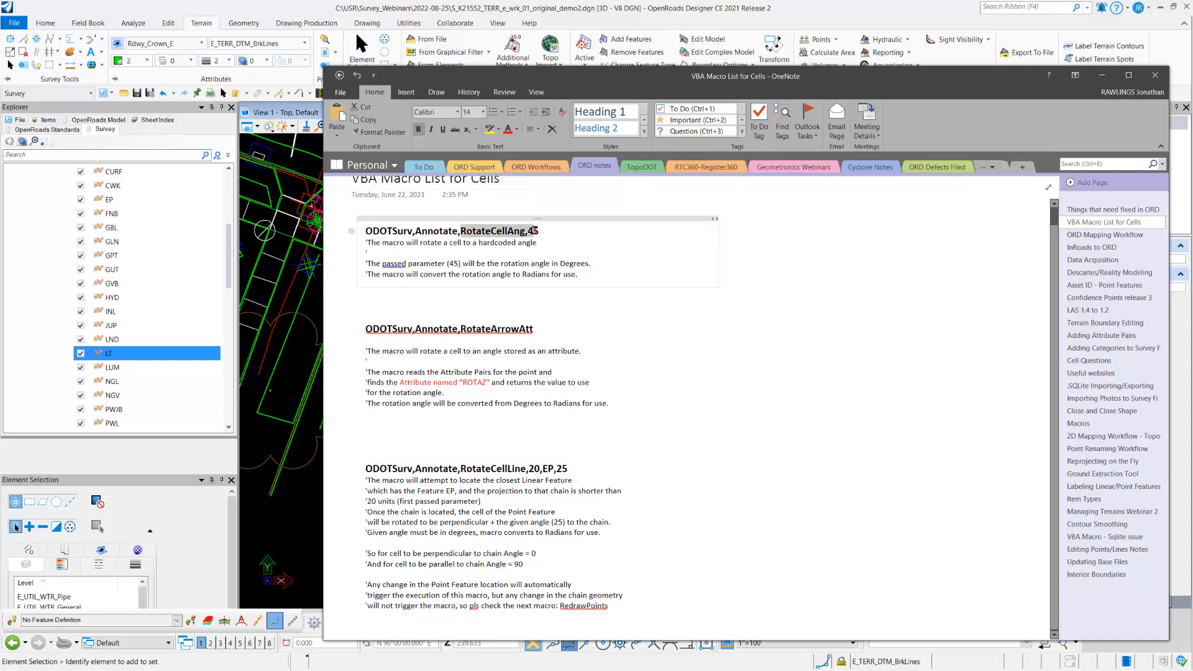
pyautogui.click(534, 231)
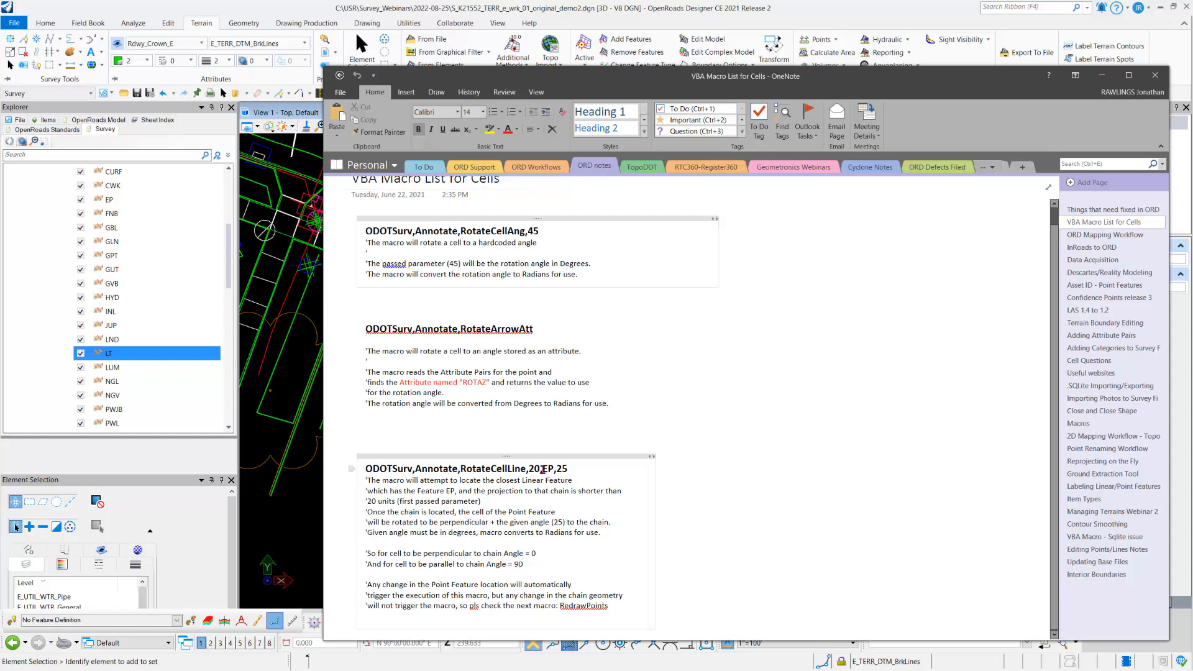
pyautogui.doubleClick(544, 470)
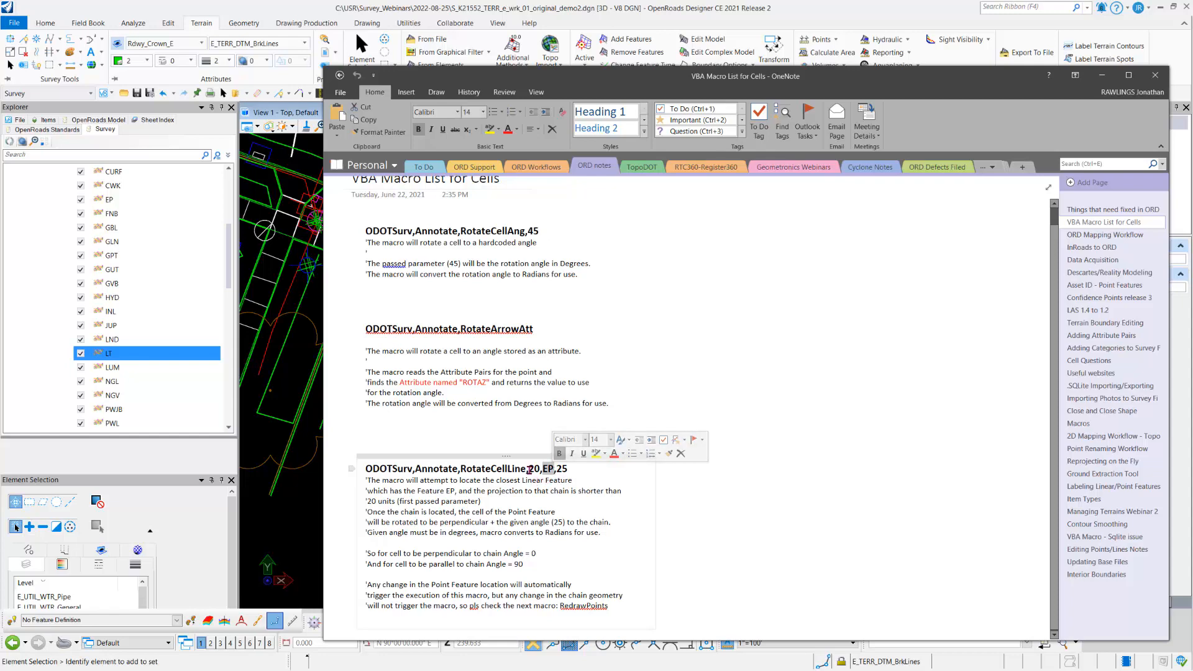
pyautogui.moveTo(529, 470); pyautogui.dragTo(541, 473)
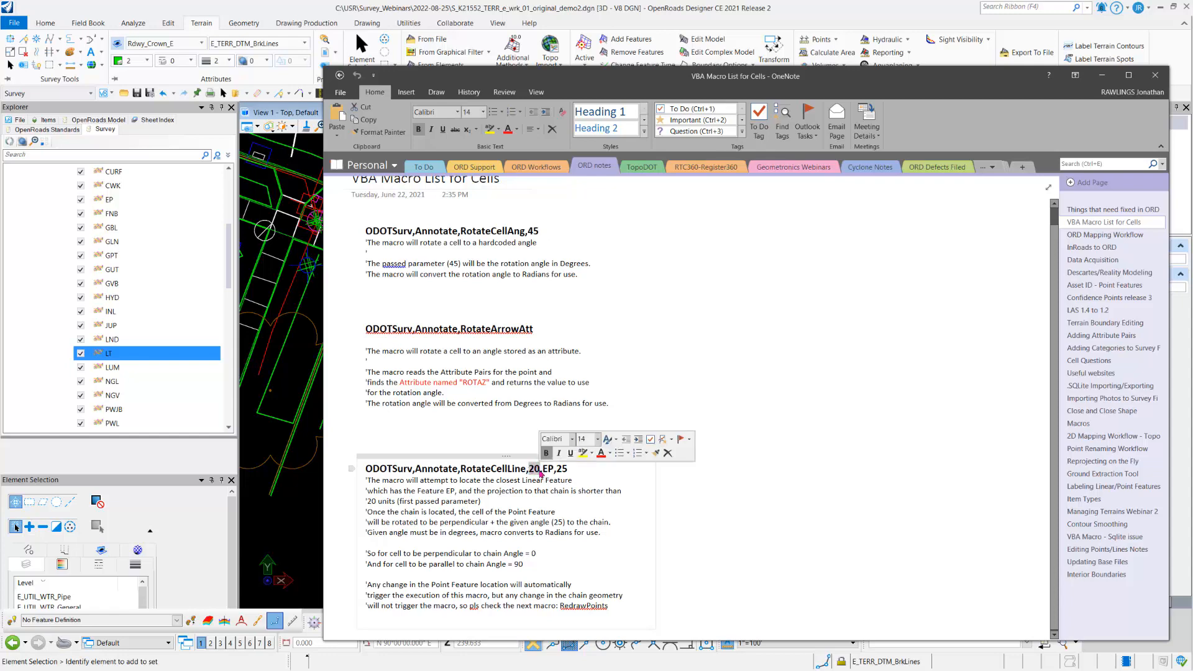
pyautogui.doubleClick(548, 470)
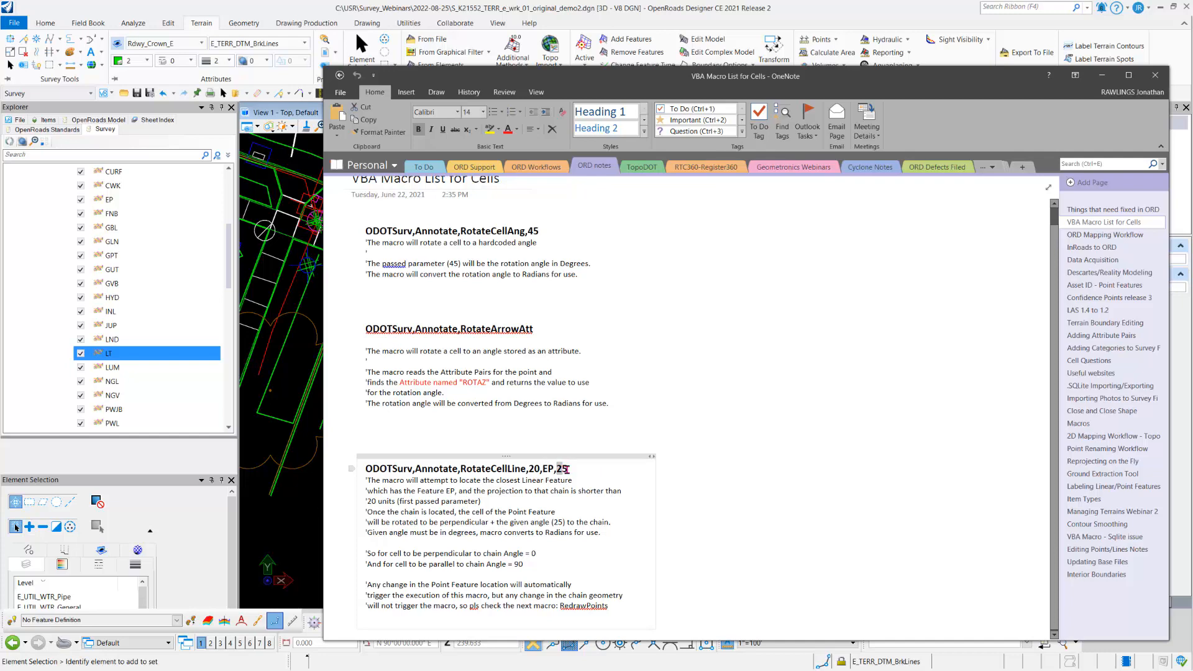
pyautogui.doubleClick(567, 470)
pyautogui.doubleClick(546, 469)
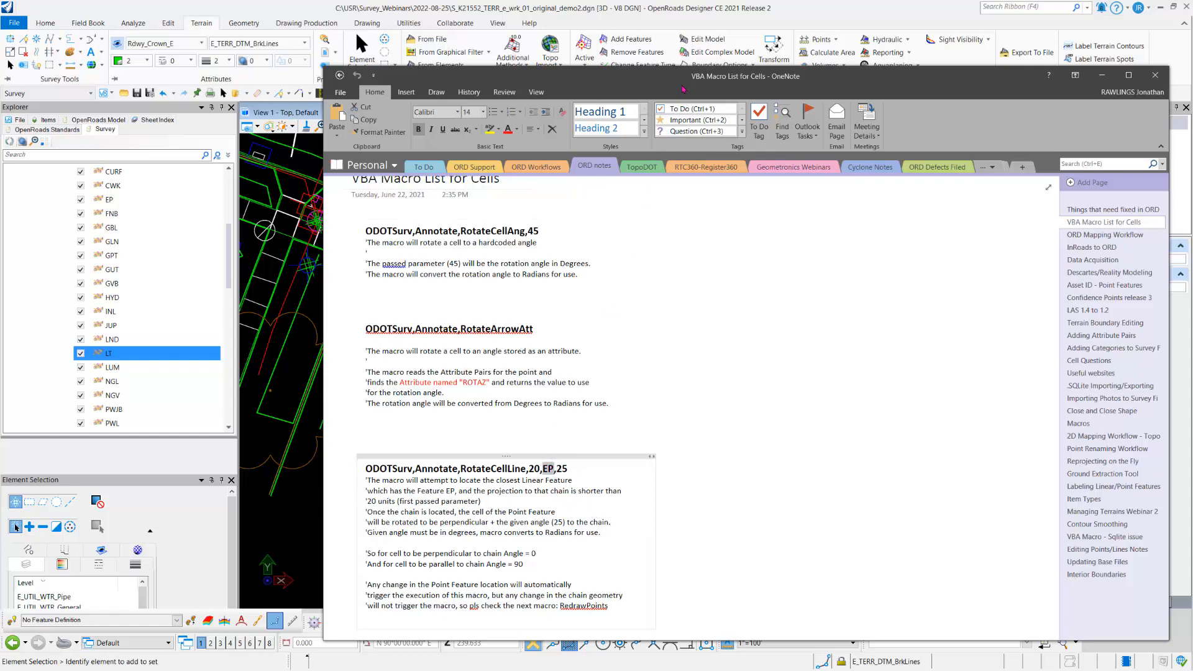
# Step: Copy ODOTSurv,Annotate,RotateCellLine,20,EP,25 from the OneNote page and paste it as the VBA macro of point 50311T01 in OpenRoads Designer
pyautogui.moveTo(683, 85); pyautogui.dragTo(1035, 81)
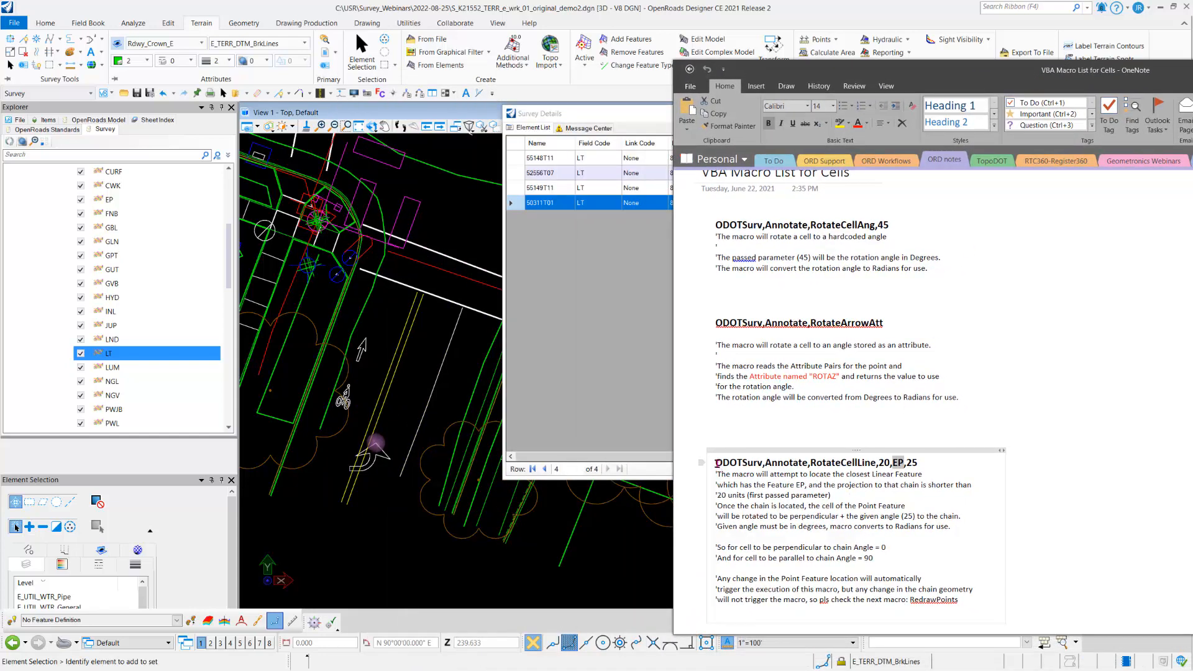
pyautogui.moveTo(716, 463); pyautogui.dragTo(924, 467)
pyautogui.hotkey('ctrl', 'c')
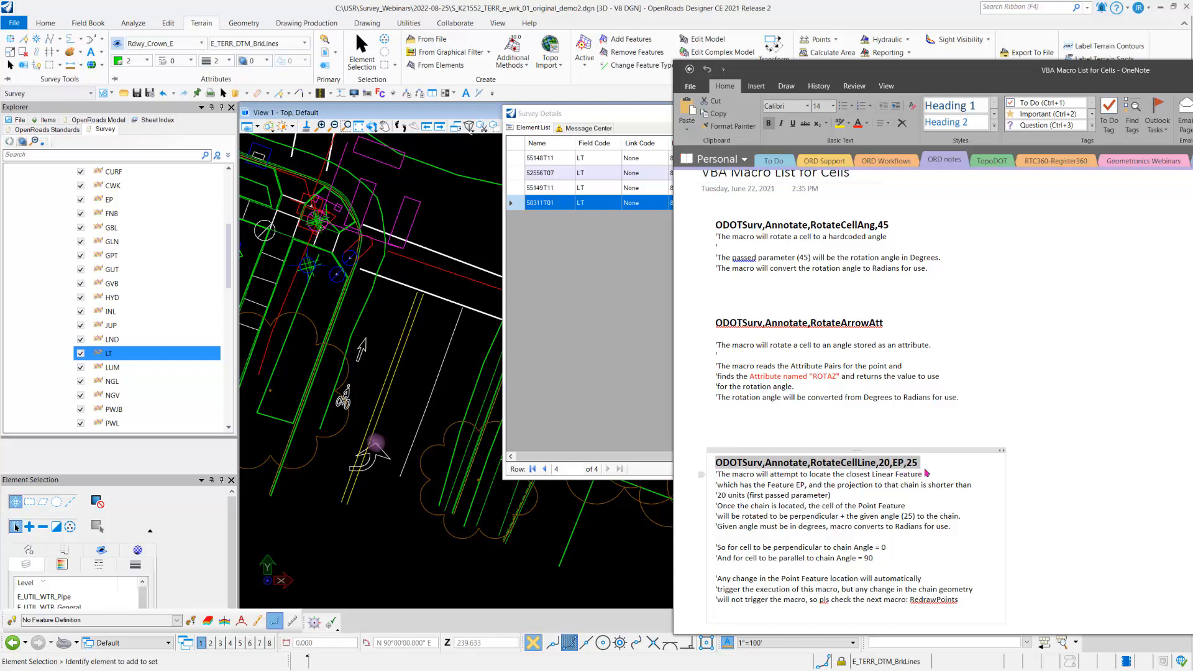
pyautogui.moveTo(927, 74); pyautogui.dragTo(1192, 122)
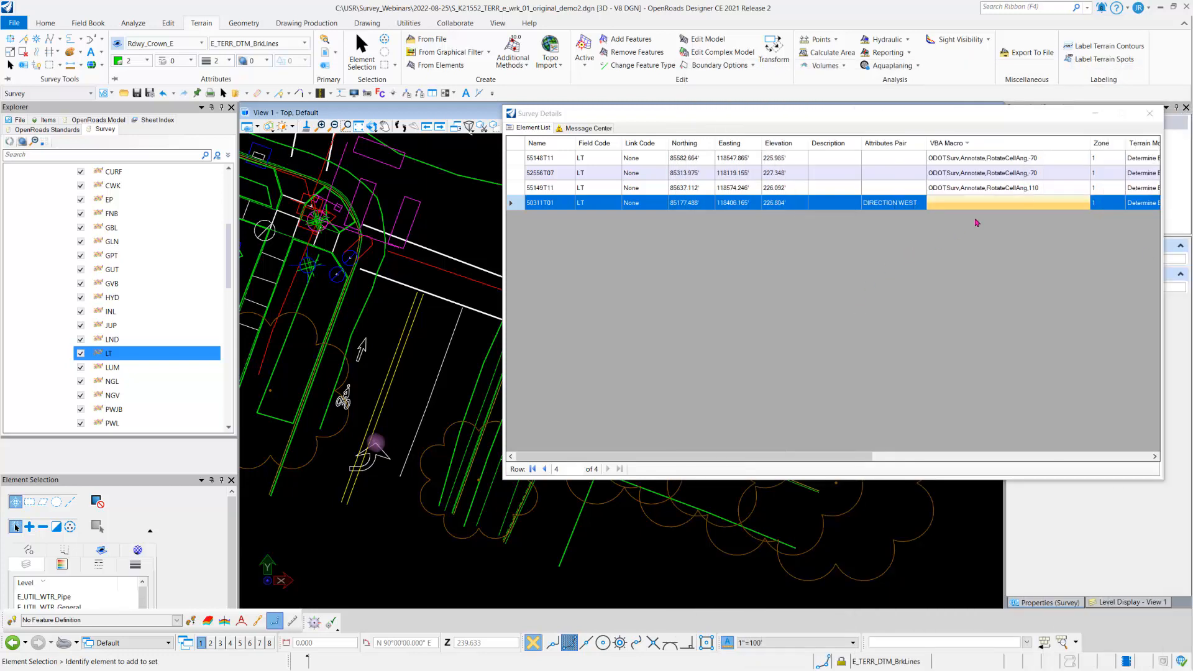
pyautogui.click(969, 205)
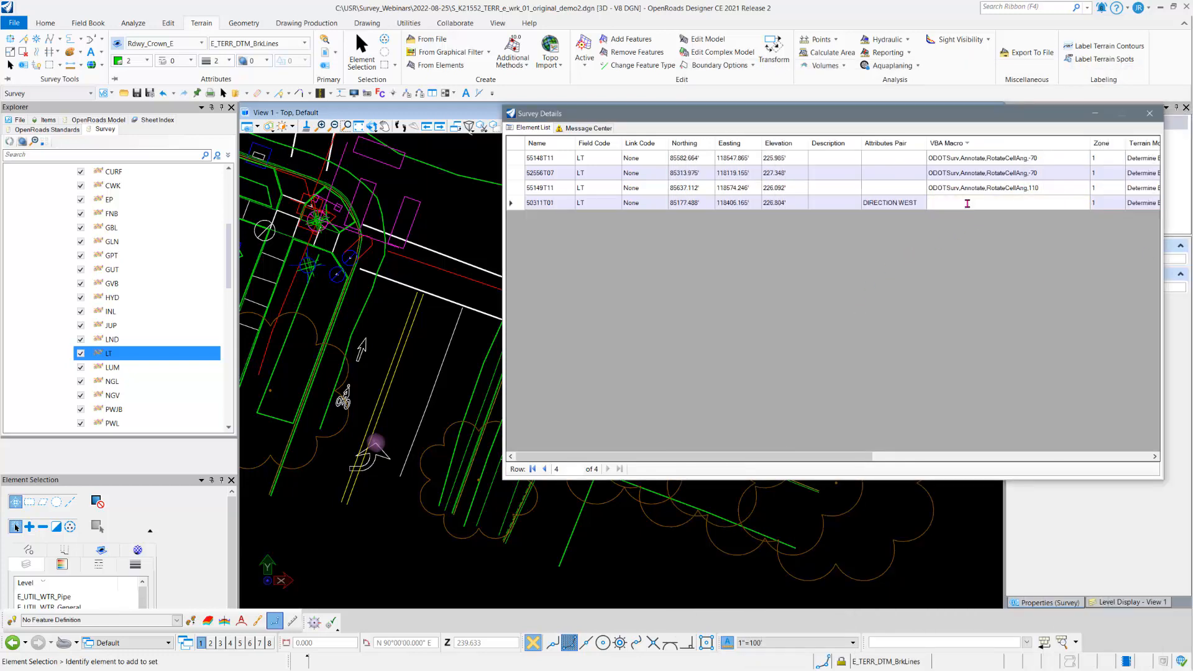
pyautogui.hotkey('ctrl', 'v')
pyautogui.press('Return')
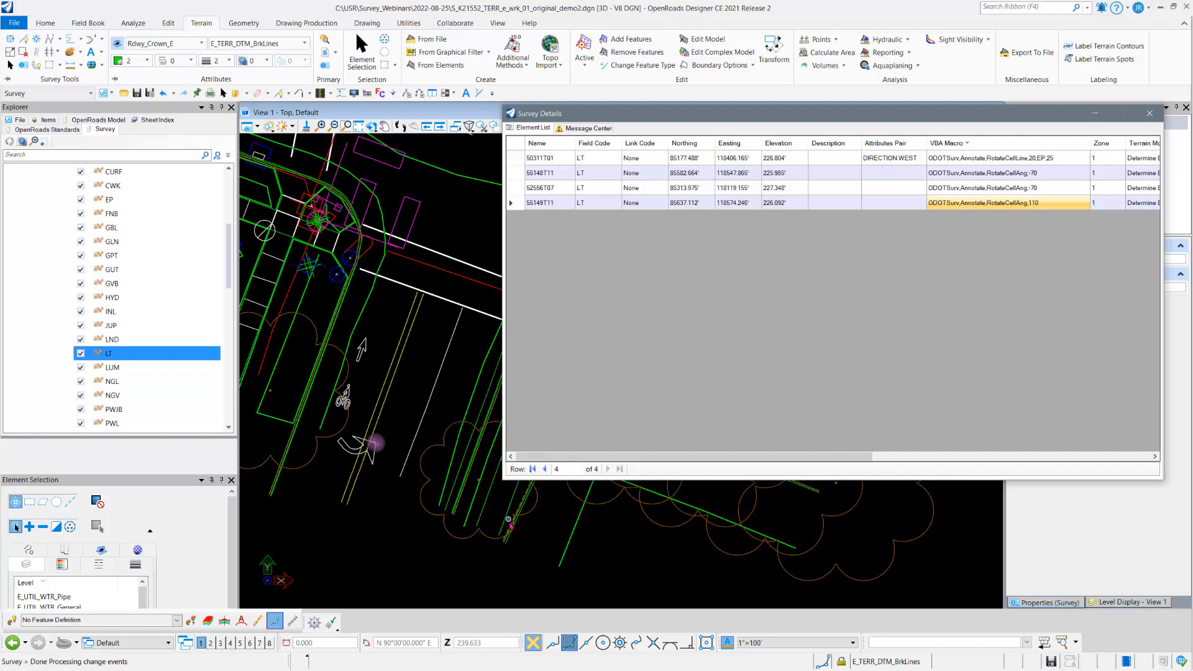
# Step: Check the field code of the pavement edge line southeast of the arrow and set the angle in point 50311T01's macro to 90
pyautogui.scroll(3, 508, 519)
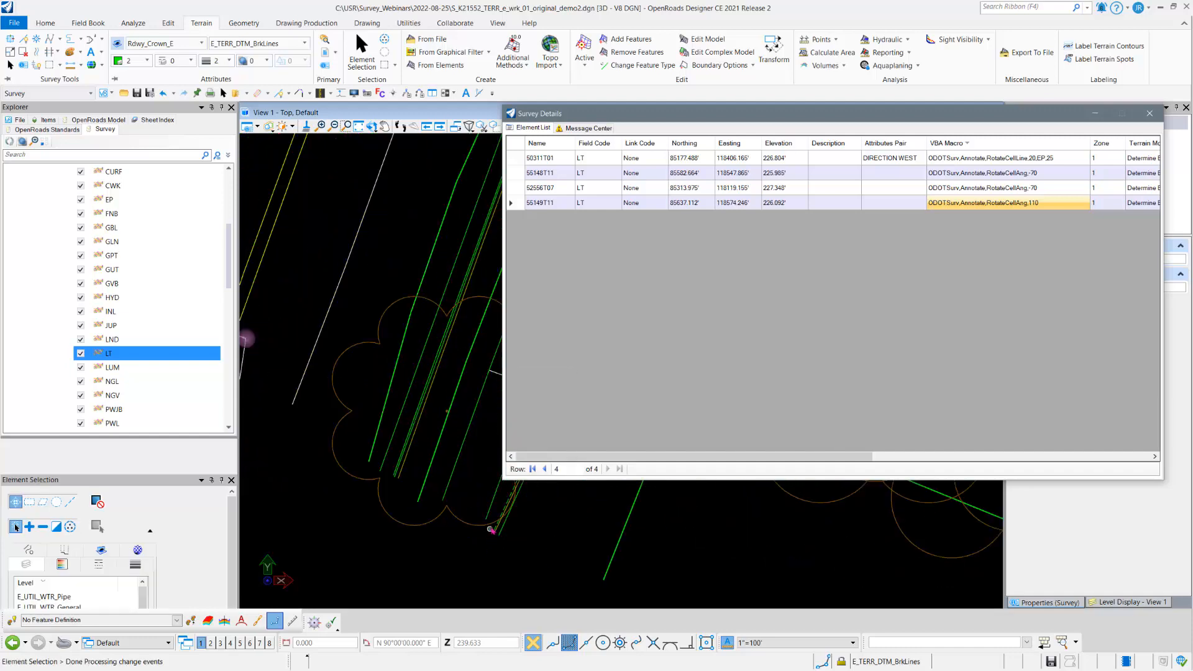
pyautogui.moveTo(494, 528)
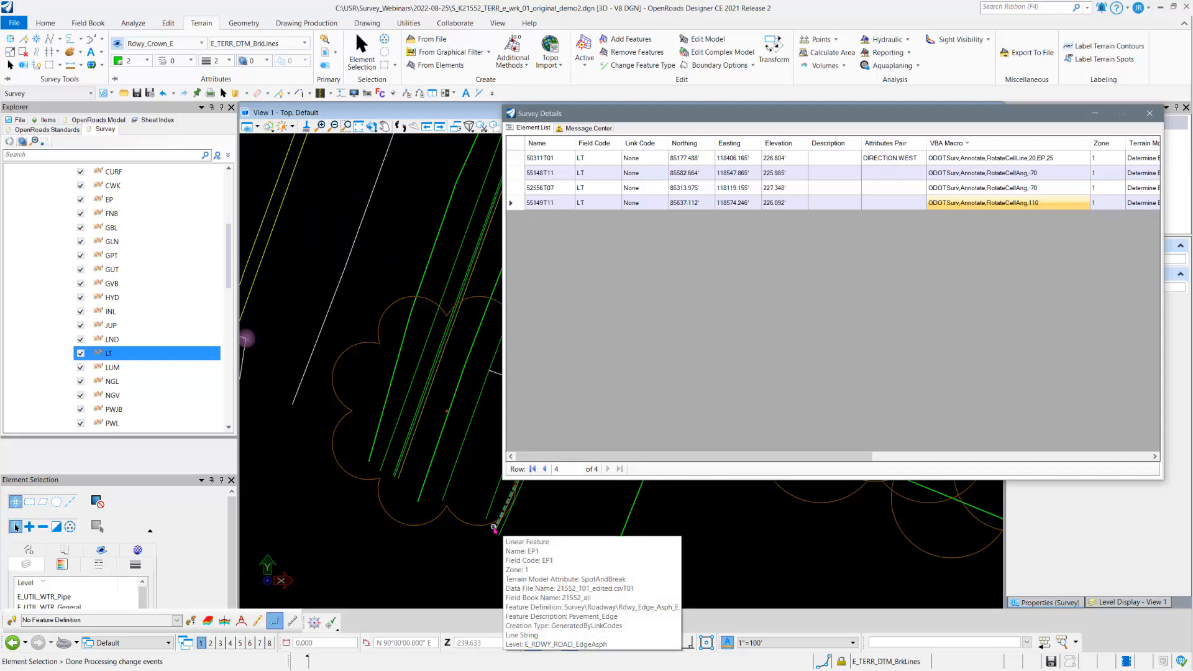
pyautogui.scroll(-3, 494, 528)
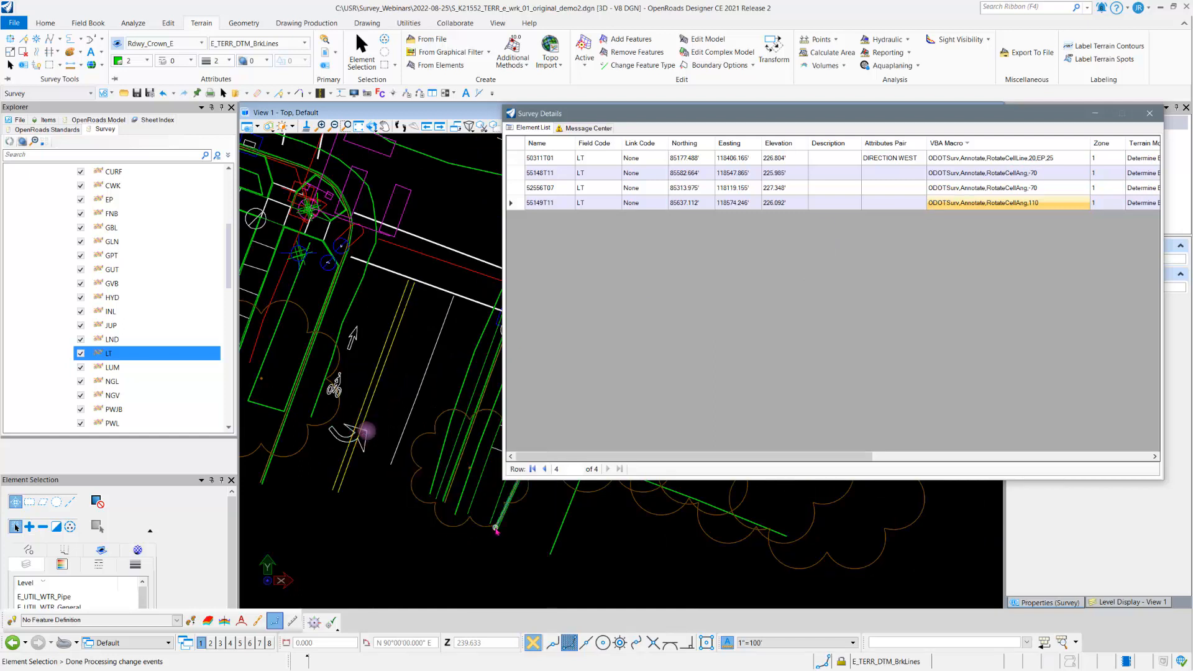
pyautogui.click(1056, 158)
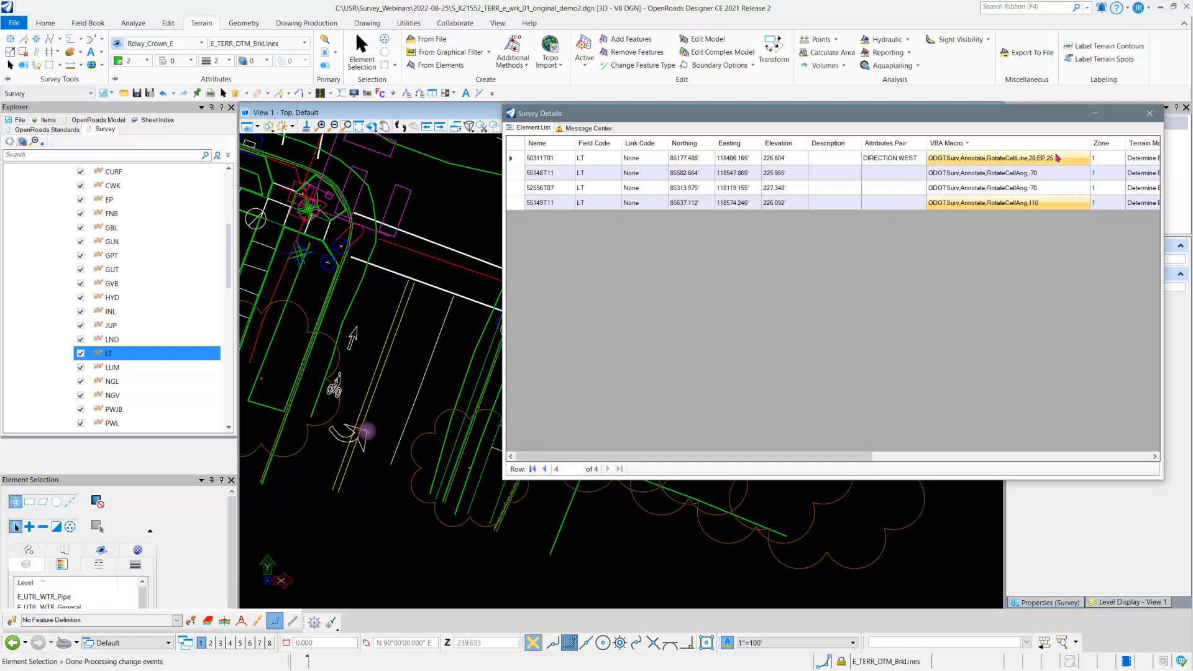
pyautogui.click(1055, 158)
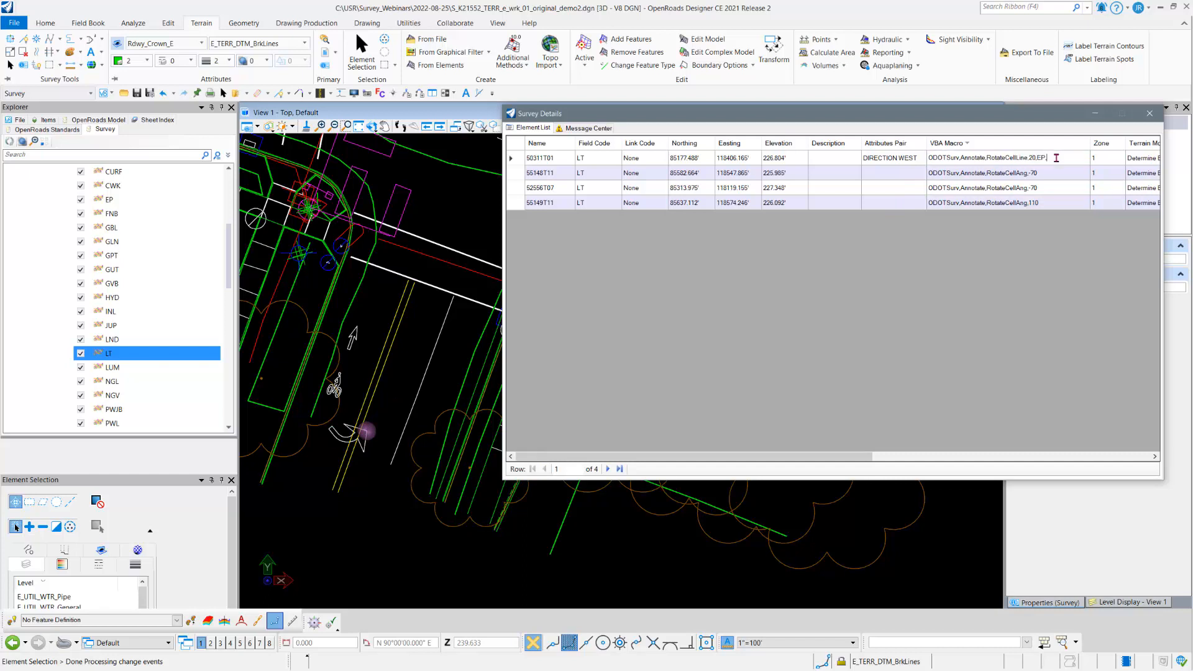
pyautogui.press('Return')
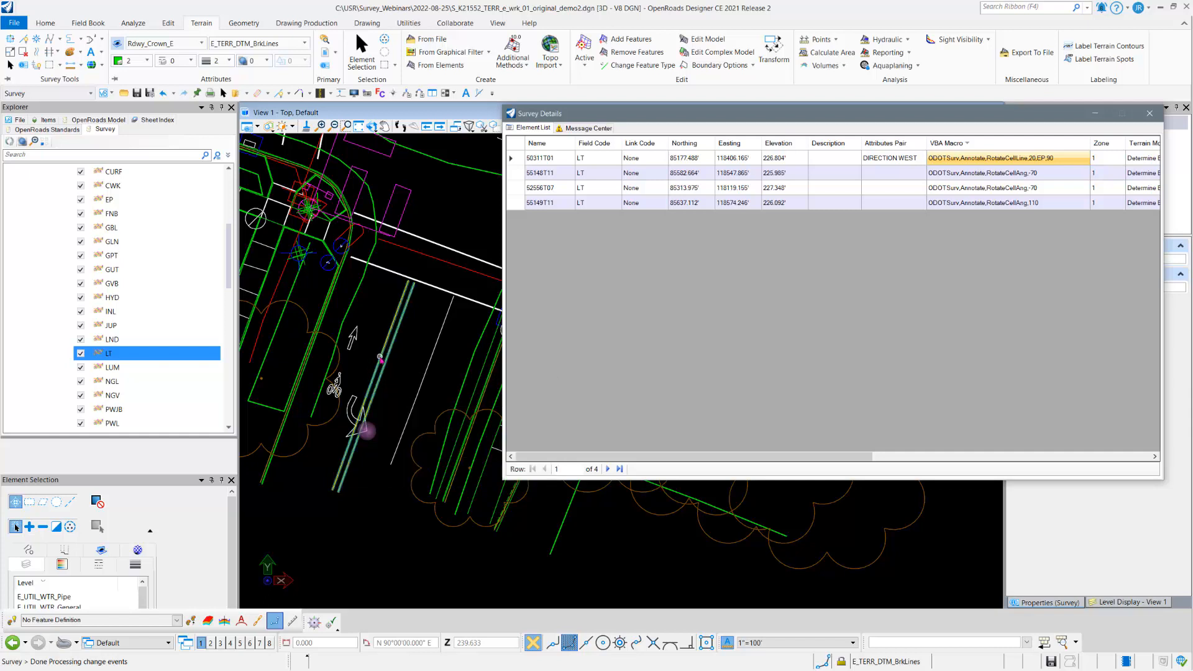
# Step: Replace the EP line code in point 50311T01's VBA macro with YD so the arrow aligns to the yellow double line
pyautogui.moveTo(380, 359)
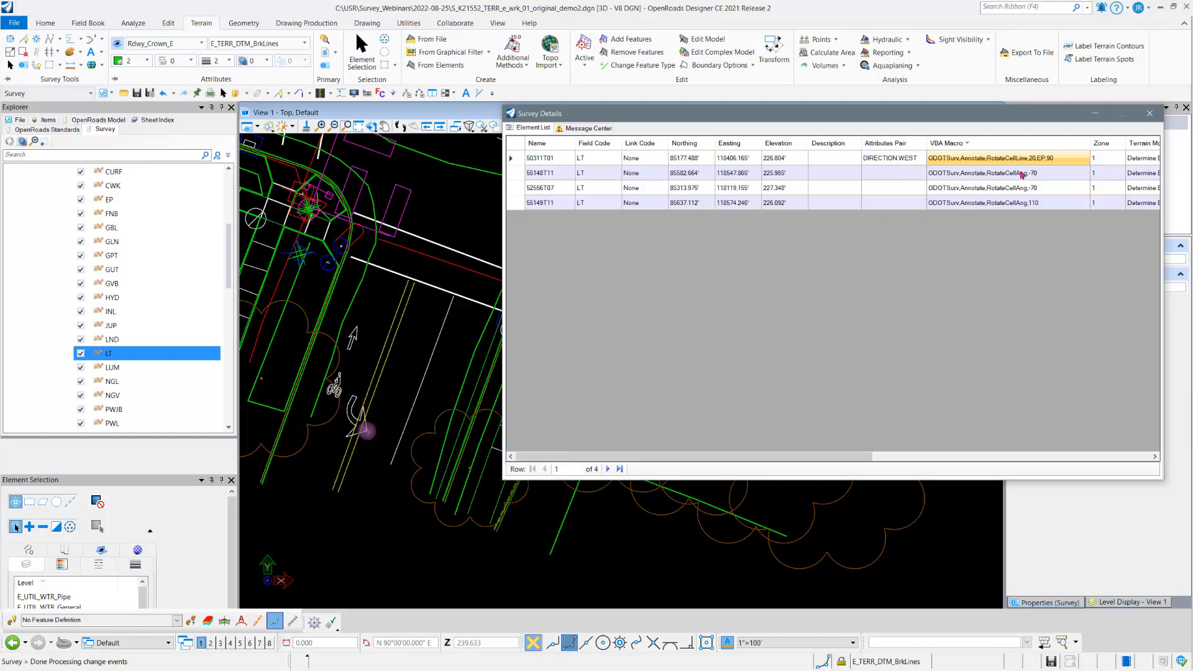
pyautogui.click(1039, 159)
pyautogui.click(1039, 160)
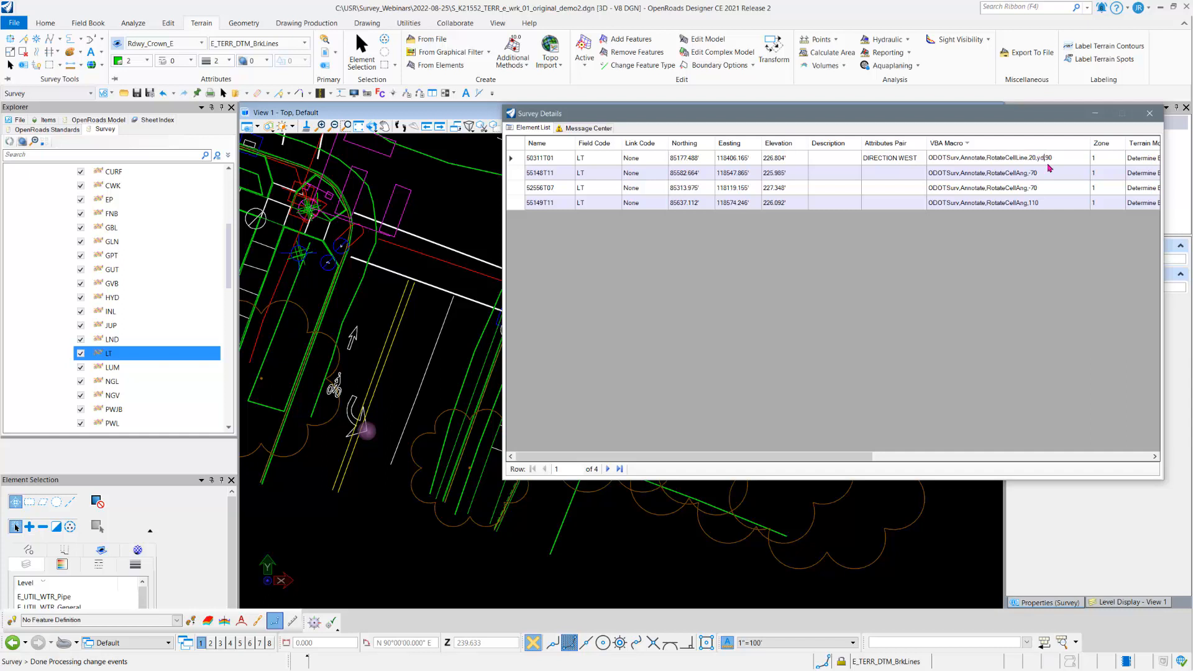
pyautogui.write('YL')
pyautogui.write('D')
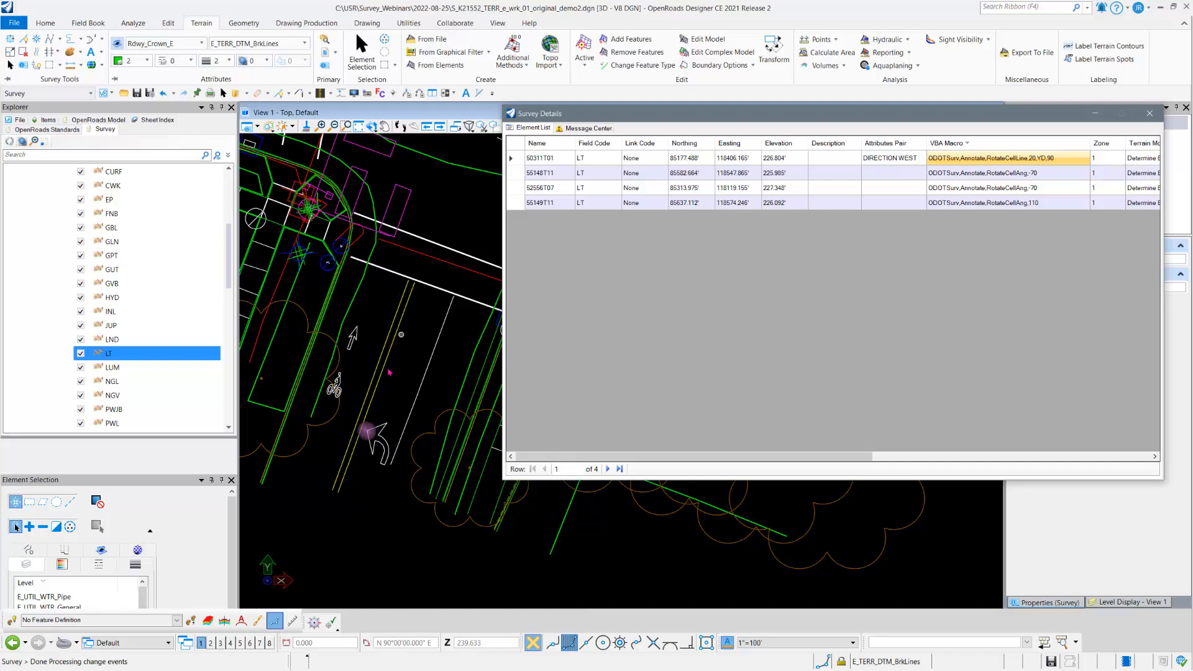
# Step: Bring the rotated arrow into view, glance at the OneNote macro list again, and close the survey details window
pyautogui.scroll(-1, 324, 494)
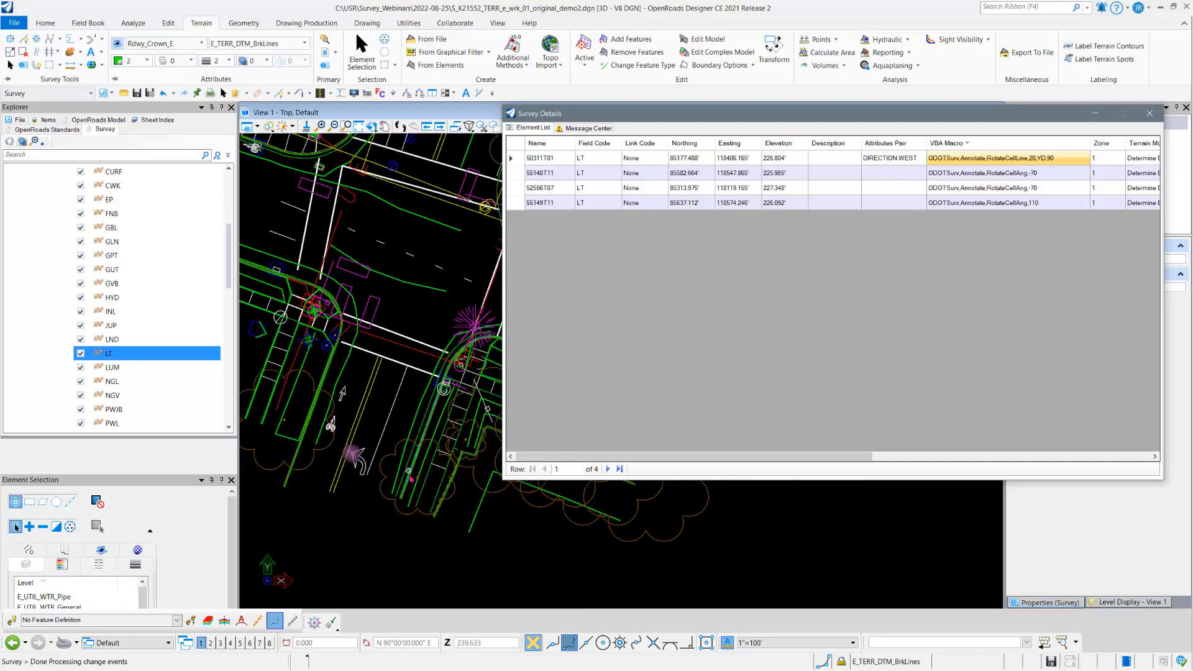
pyautogui.moveTo(372, 504); pyautogui.dragTo(414, 483, button='middle')
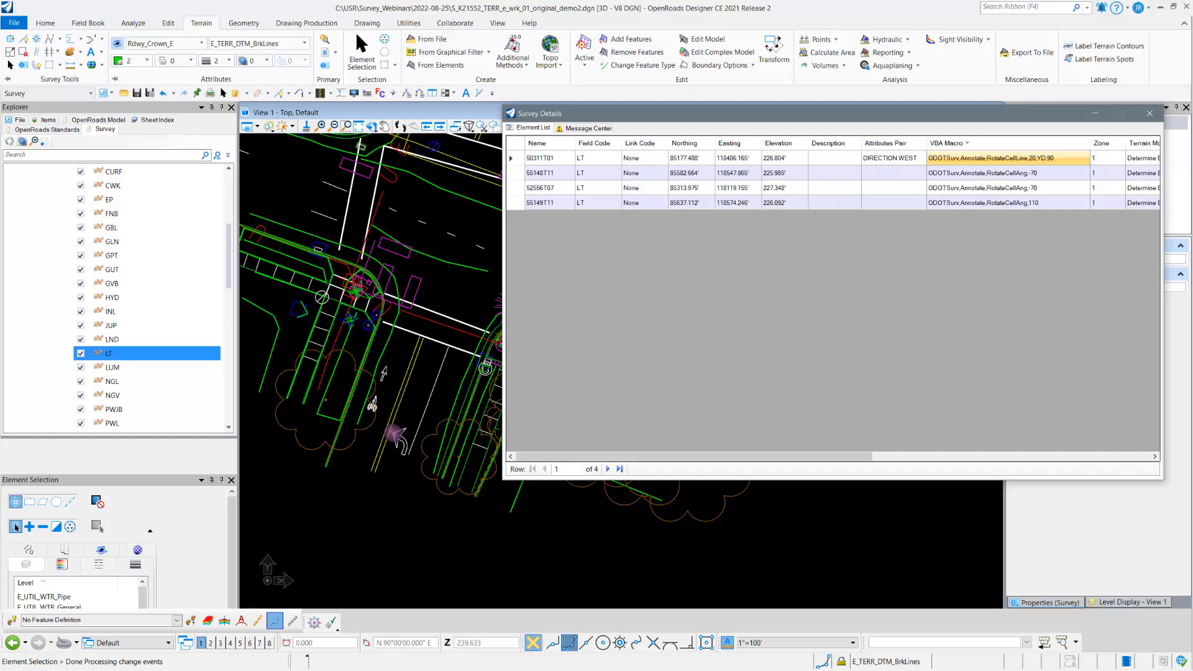
pyautogui.hotkey('alt', 'Tab')
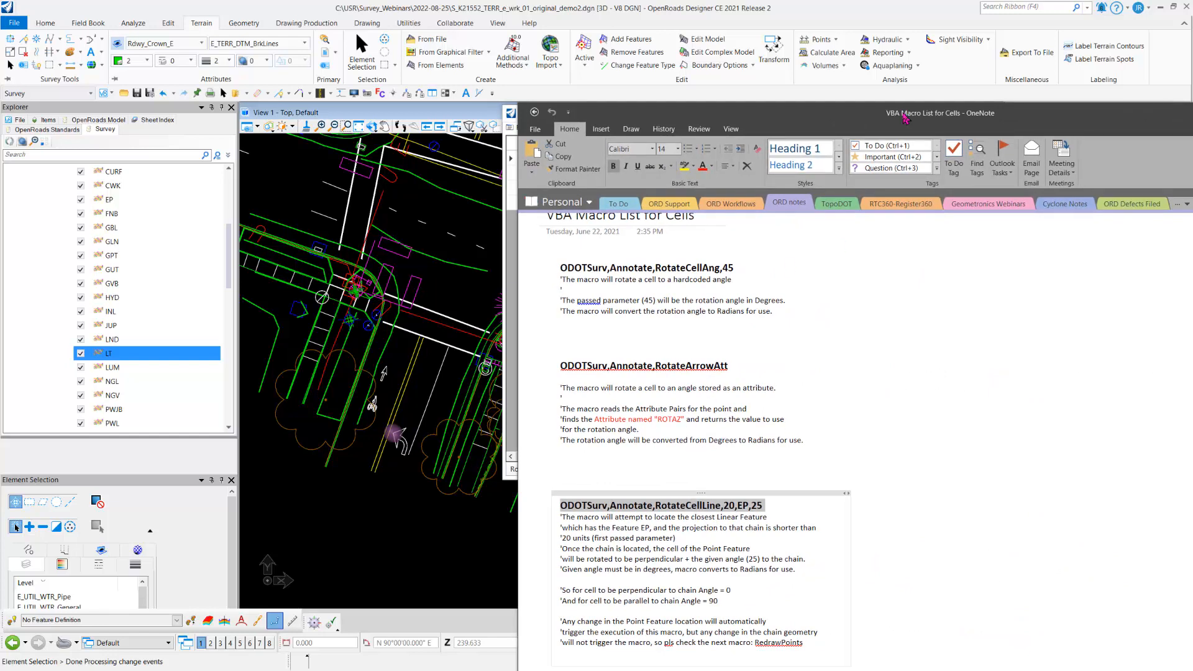
pyautogui.hotkey('alt', 'Tab')
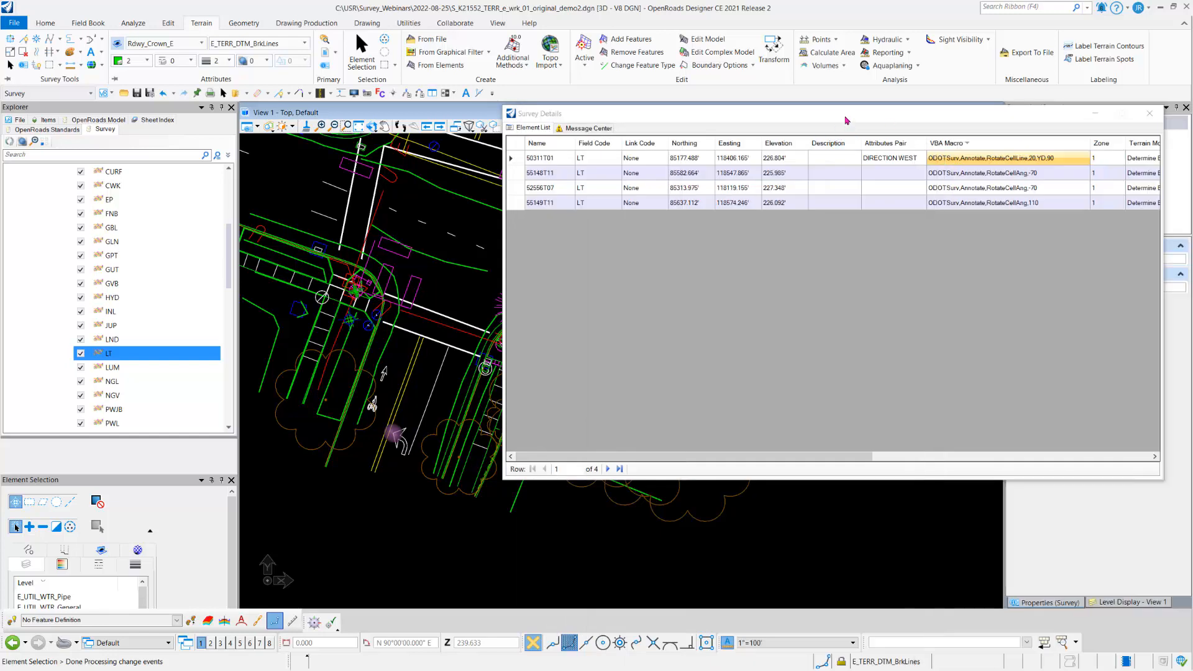
pyautogui.moveTo(846, 116); pyautogui.dragTo(768, 152)
pyautogui.click(1075, 148)
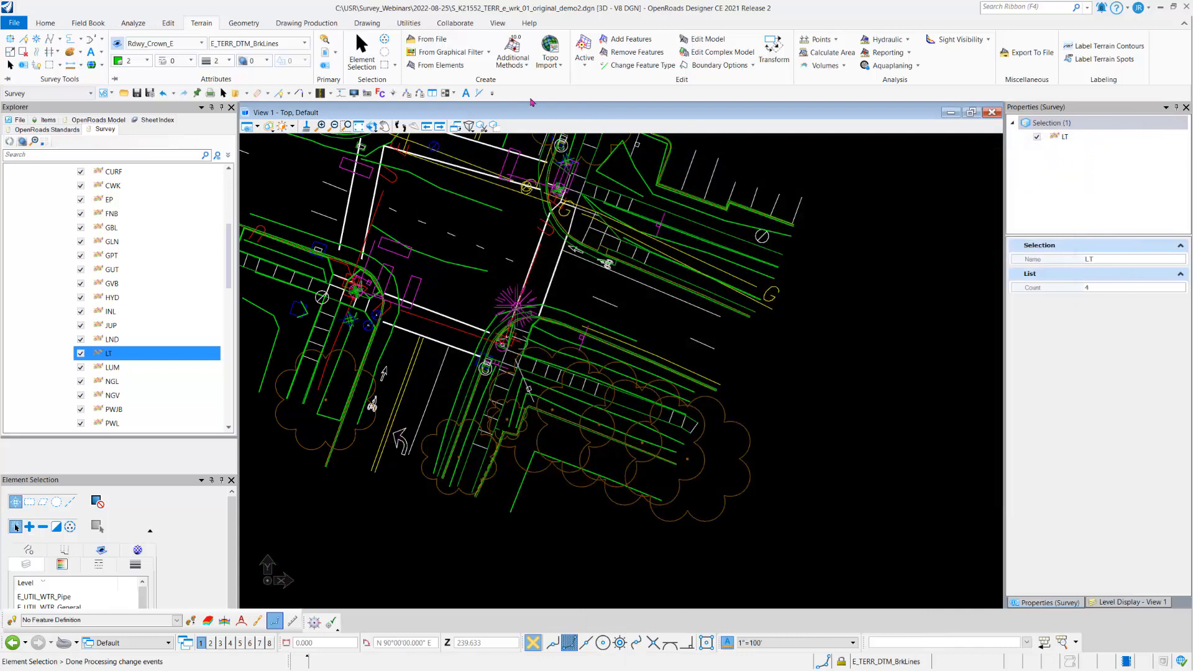
# Step: Switch to the Drawing workflow and choose the ODOTSurv macro RotateCellAng as the current macro
pyautogui.click(82, 95)
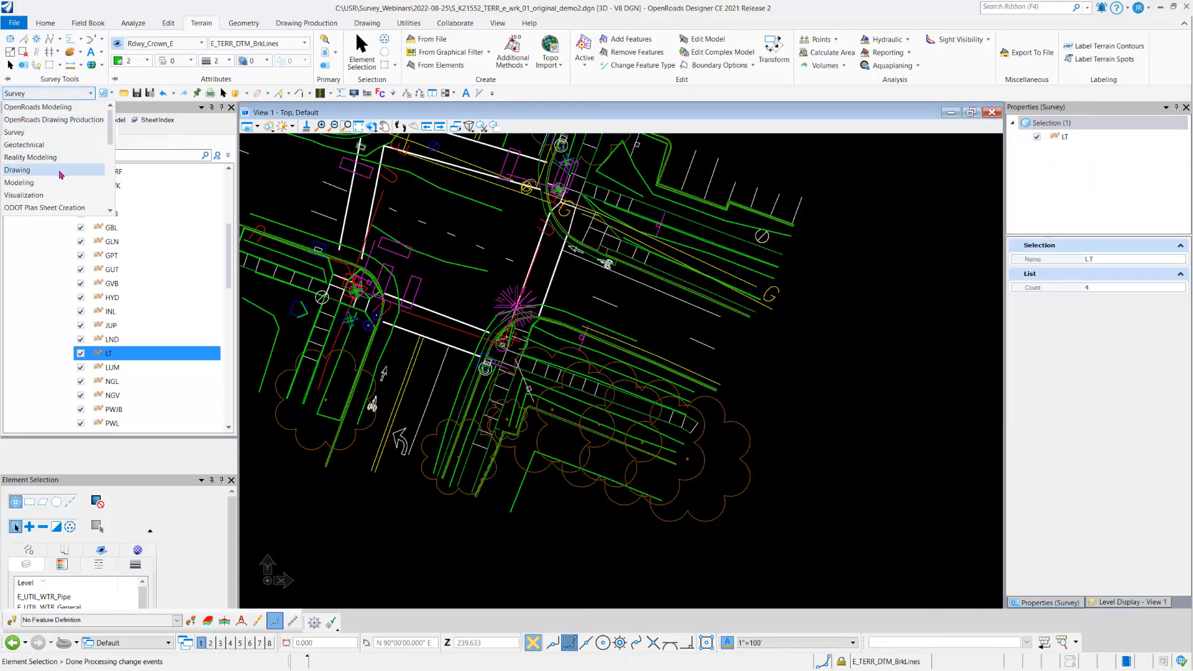
pyautogui.click(61, 171)
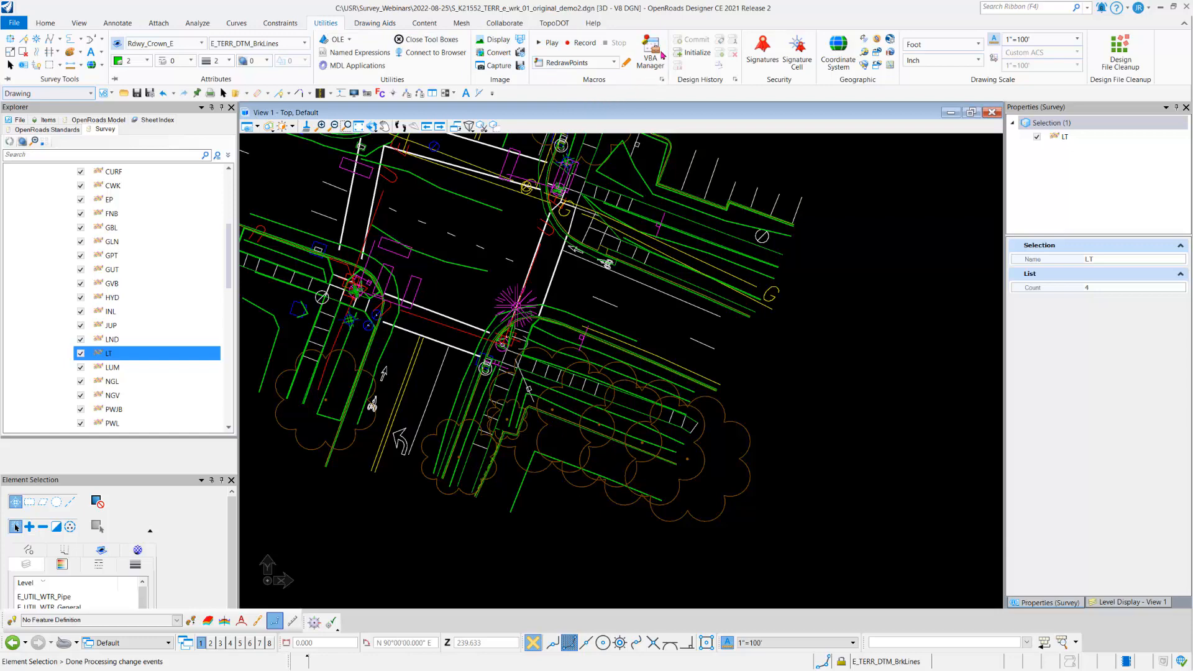
pyautogui.click(613, 63)
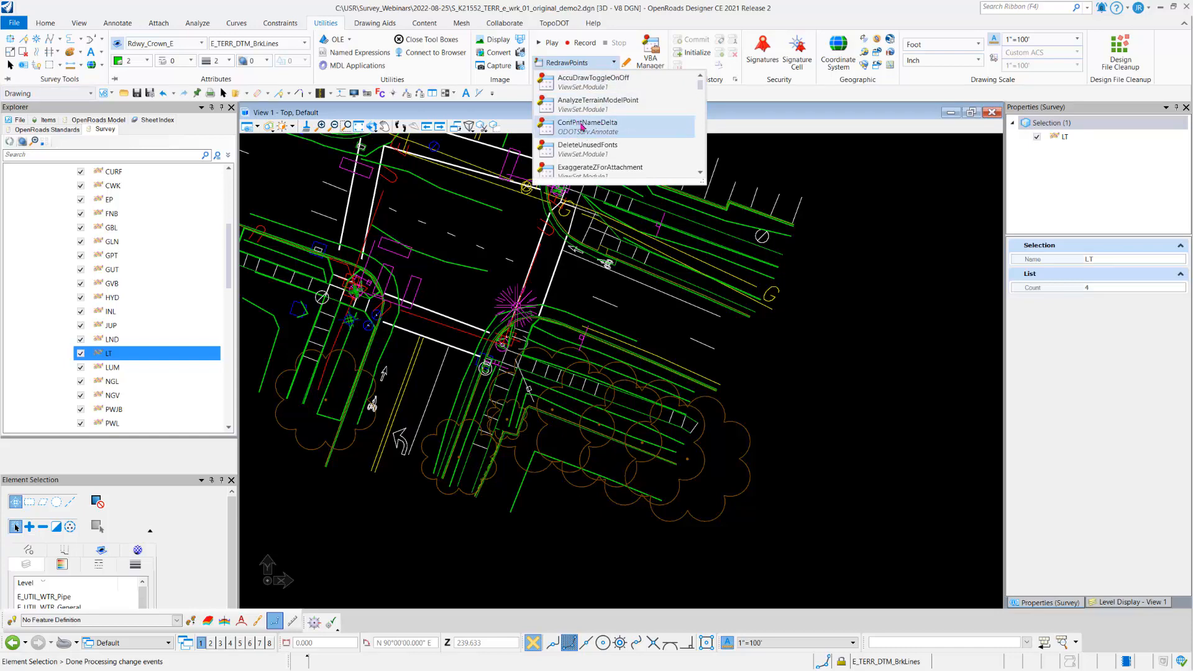
pyautogui.scroll(-1, 598, 134)
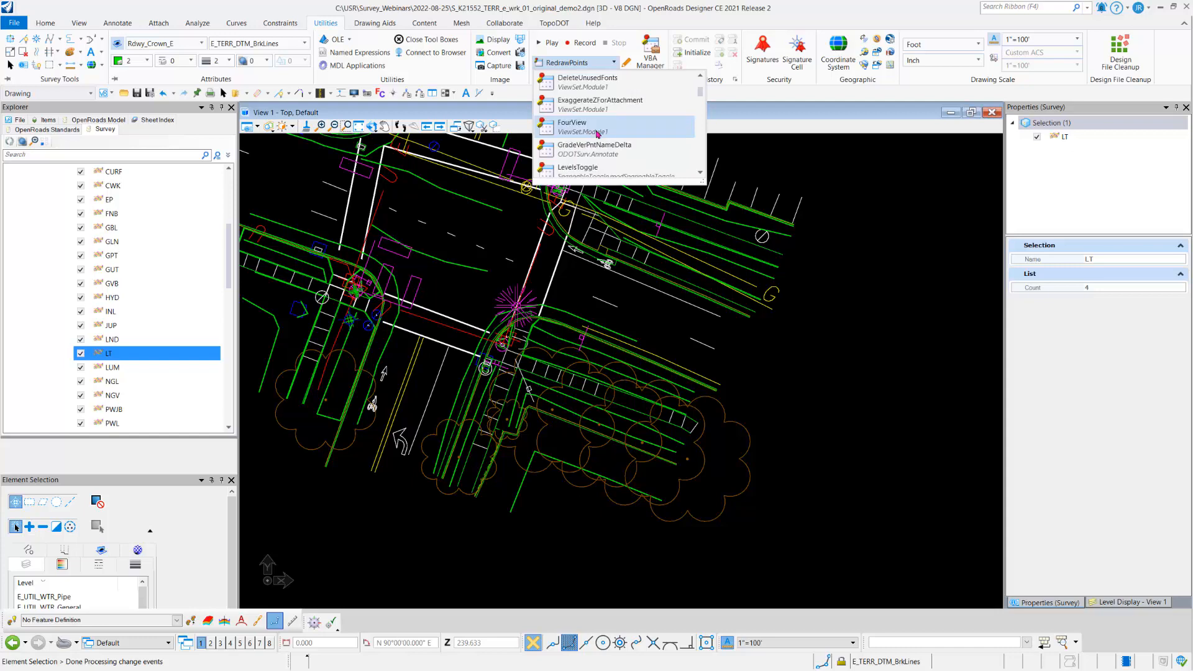
pyautogui.scroll(-1, 598, 137)
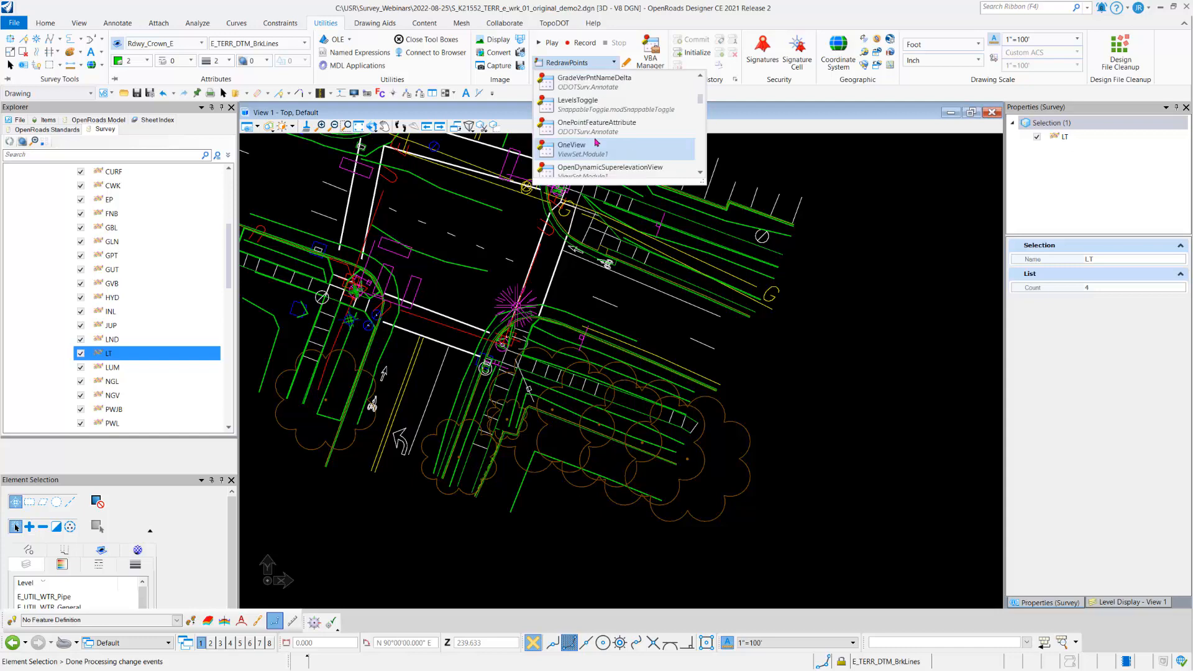
pyautogui.scroll(-2, 597, 145)
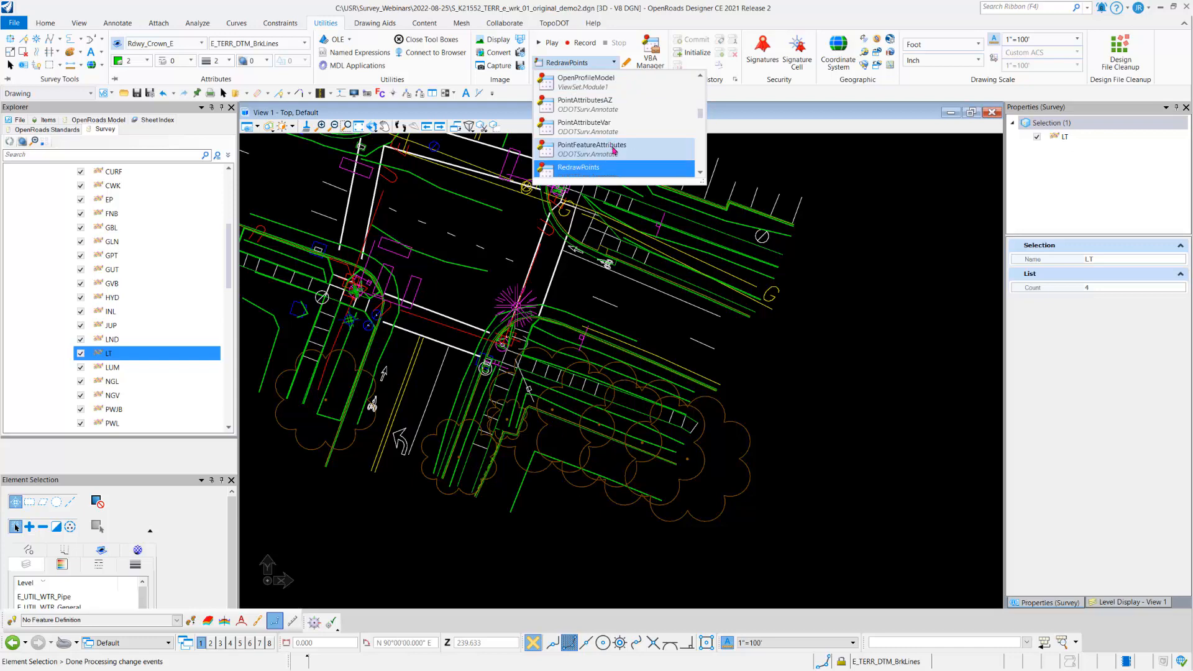
pyautogui.scroll(-1, 615, 152)
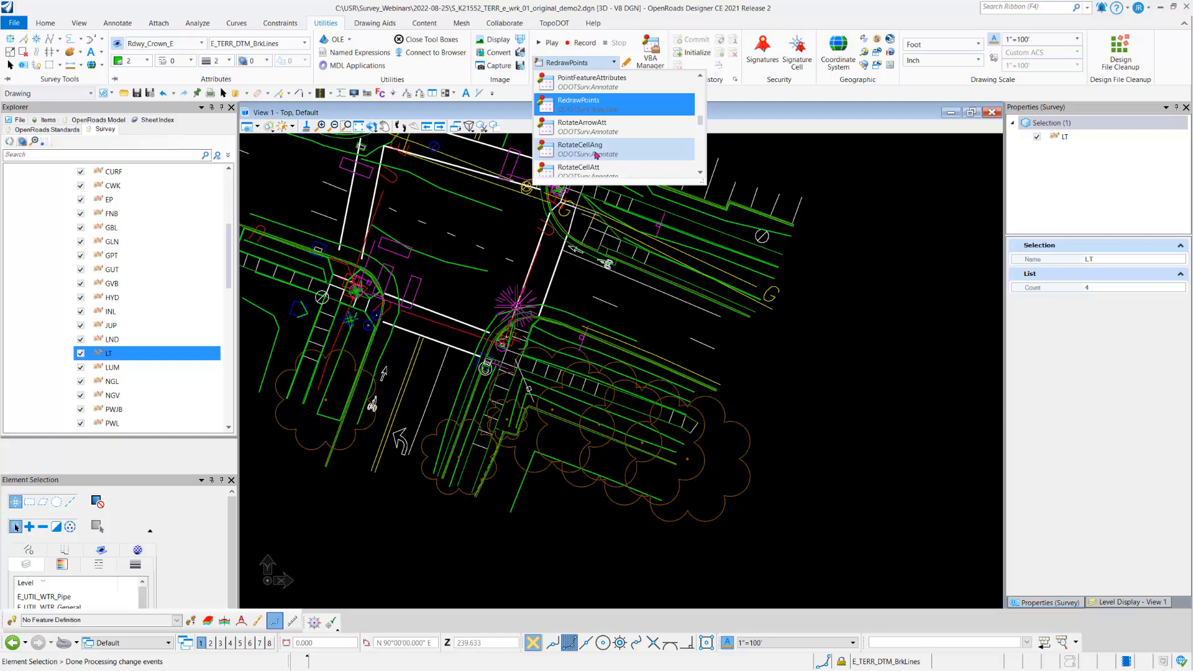
pyautogui.click(606, 149)
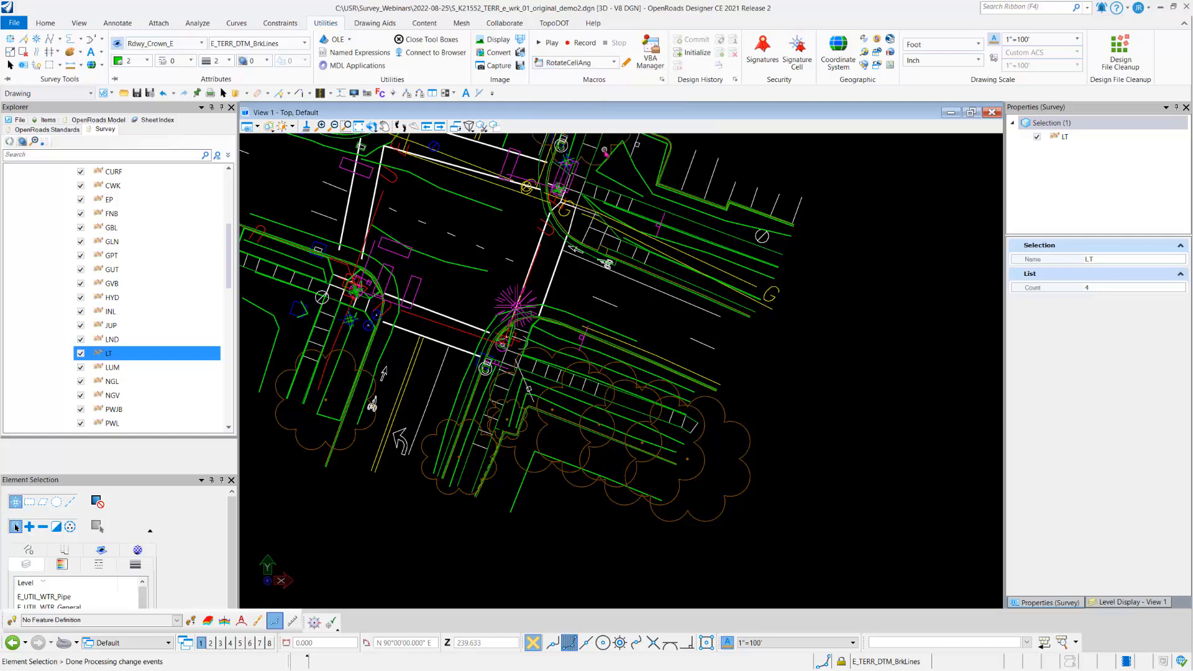
# Step: Open the RotateCellAng macro's code, examine the comments explaining its rotation angle parameter, and close the VBA editor
pyautogui.click(626, 62)
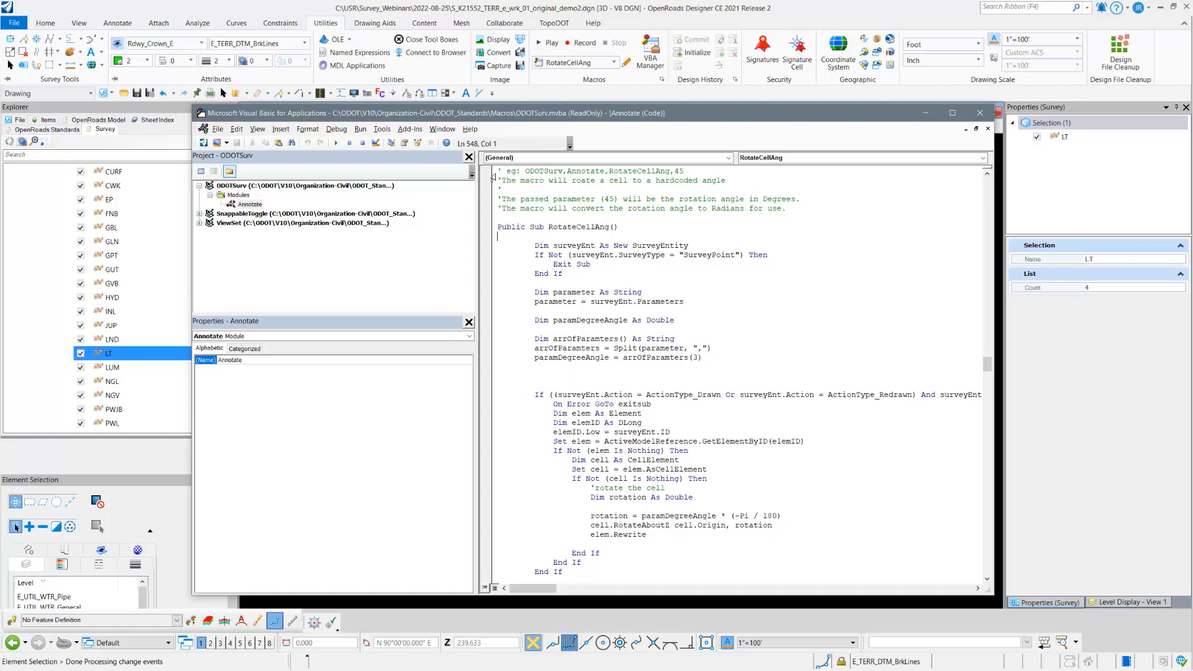
pyautogui.moveTo(498, 171); pyautogui.dragTo(793, 208)
pyautogui.click(793, 208)
pyautogui.click(979, 114)
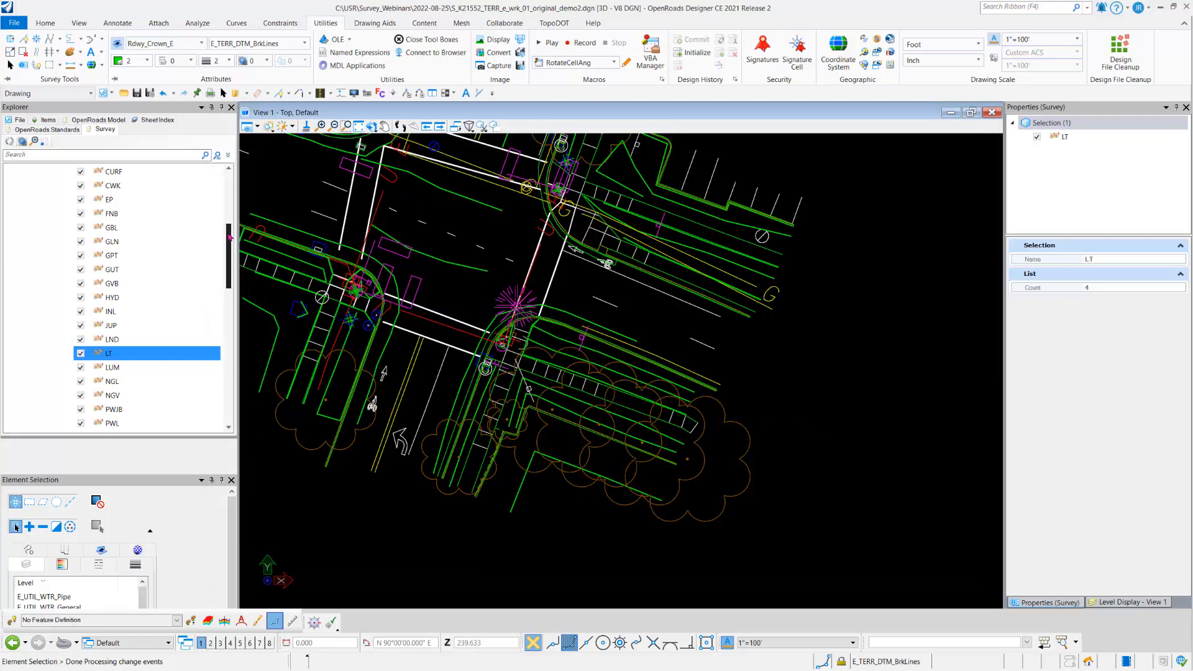
# Step: Export the 21552_all field book to Bentley Survey Format, overwriting the existing file 21552_all.sqlite in the 2022-08-25 folder
pyautogui.moveTo(229, 245); pyautogui.dragTo(236, 191)
pyautogui.scroll(-3, 727, 392)
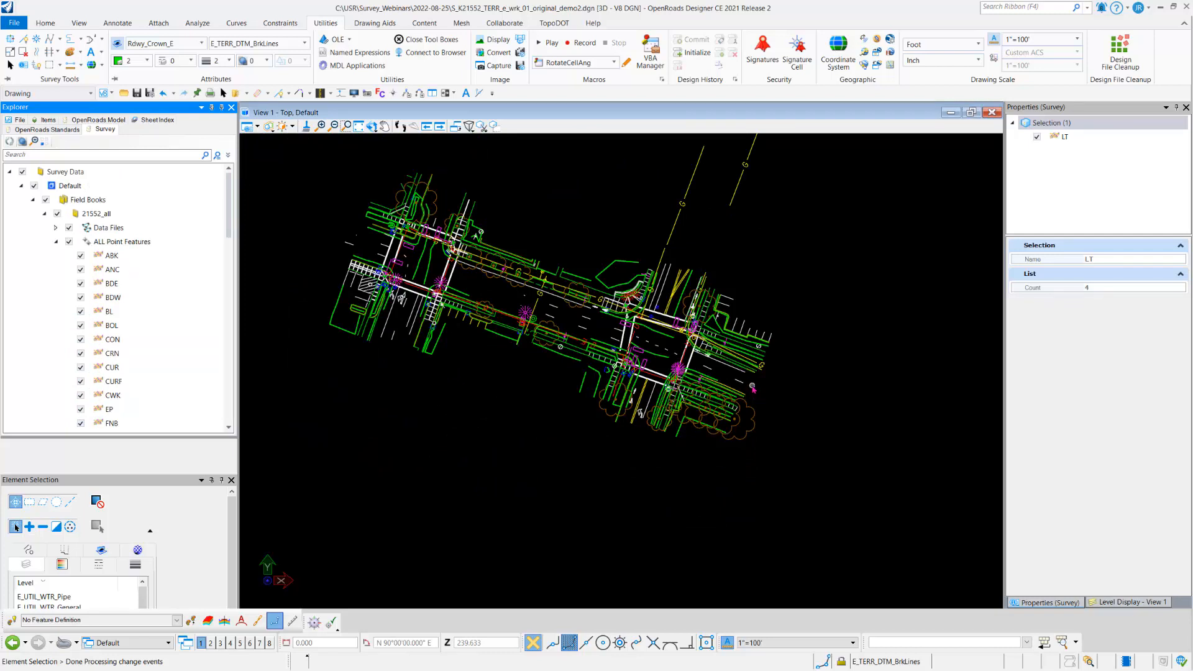
pyautogui.scroll(-3, 722, 426)
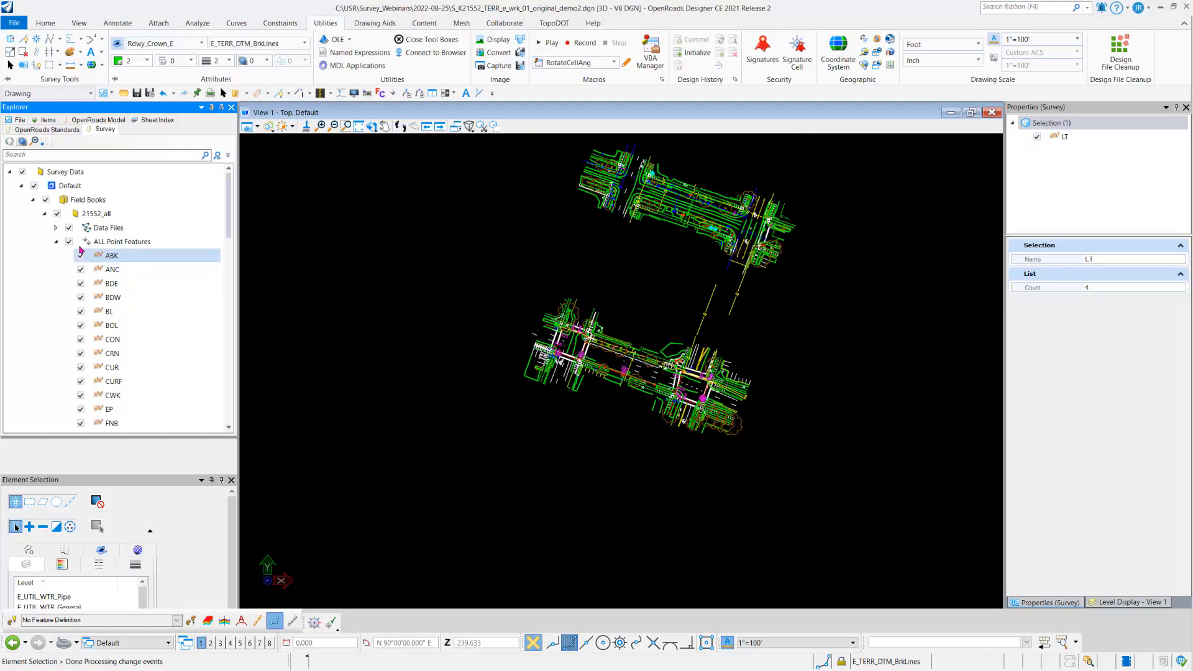
pyautogui.click(58, 242)
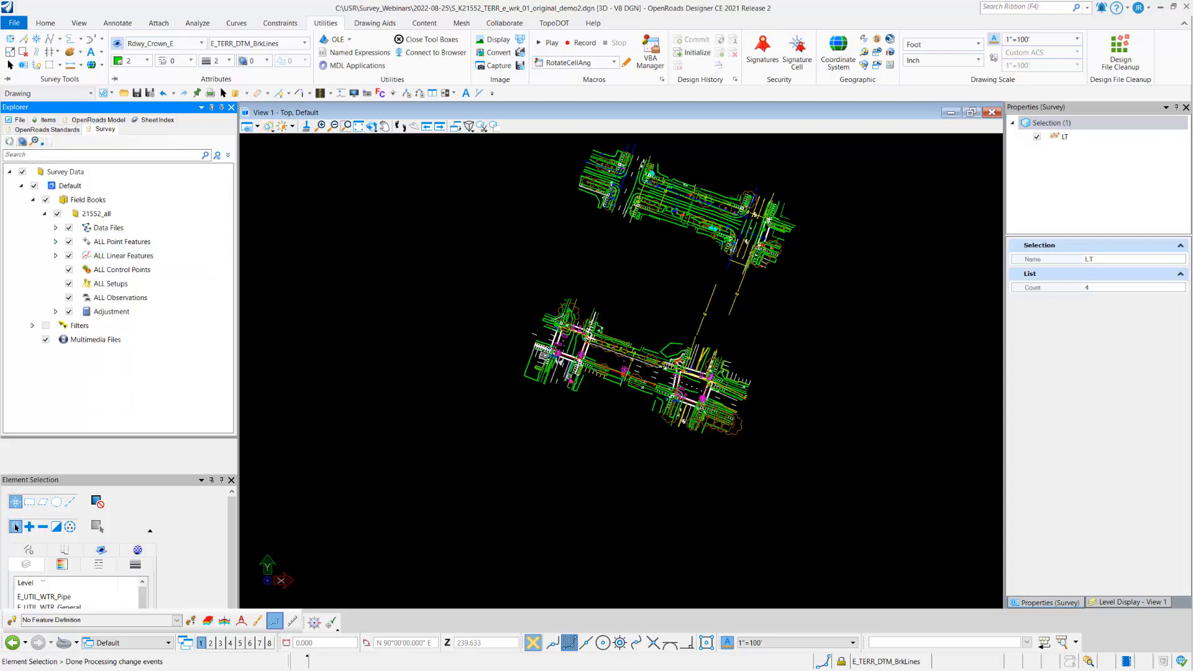
pyautogui.rightClick(98, 219)
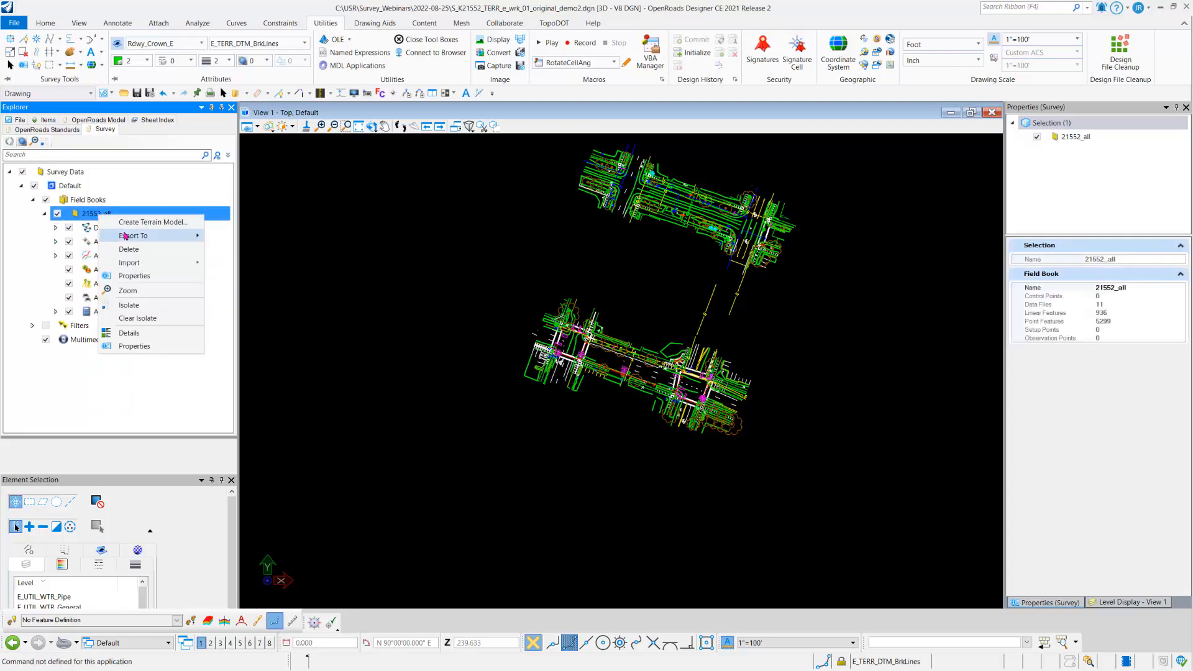
pyautogui.moveTo(127, 237)
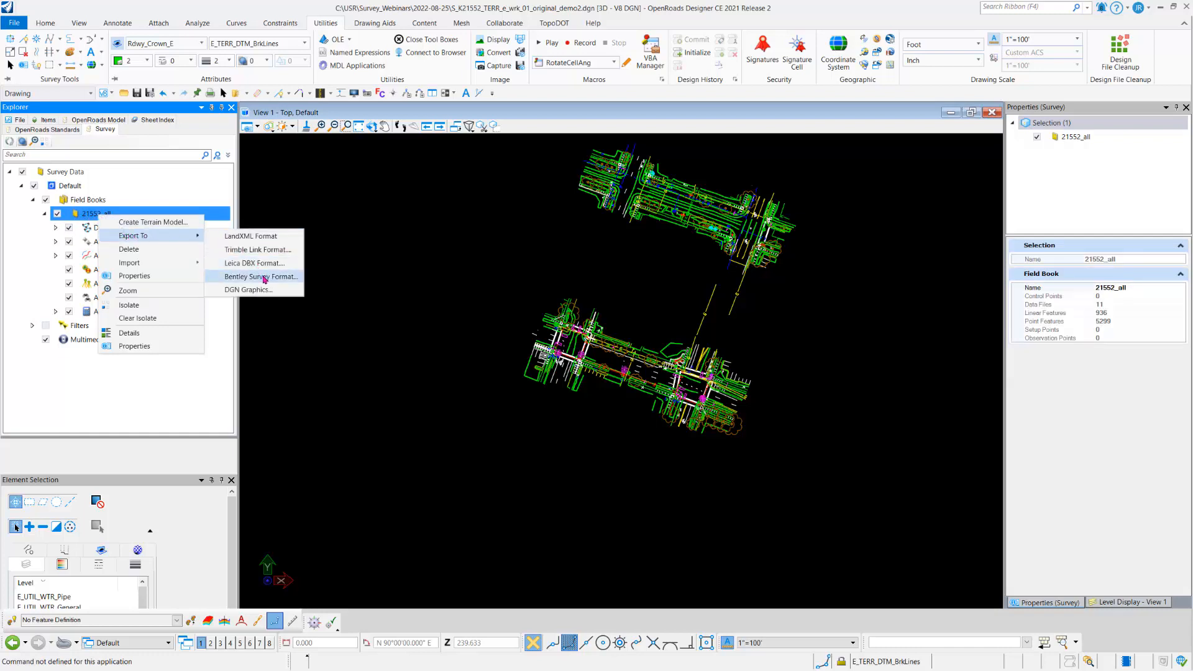
pyautogui.click(264, 278)
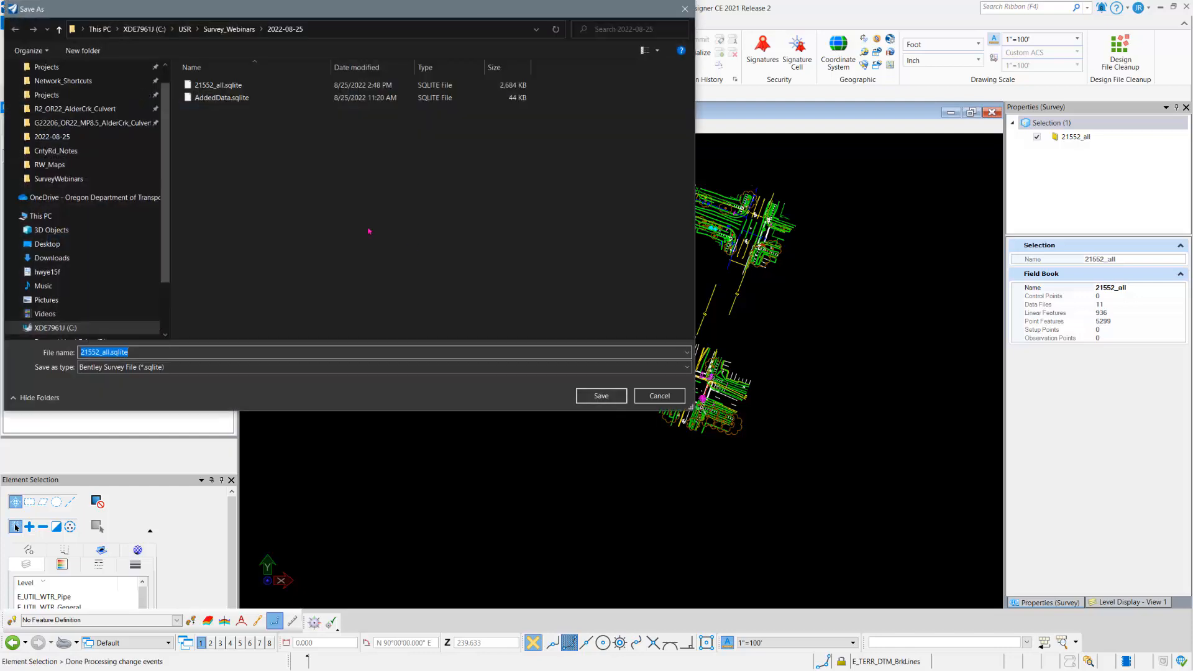
pyautogui.click(234, 86)
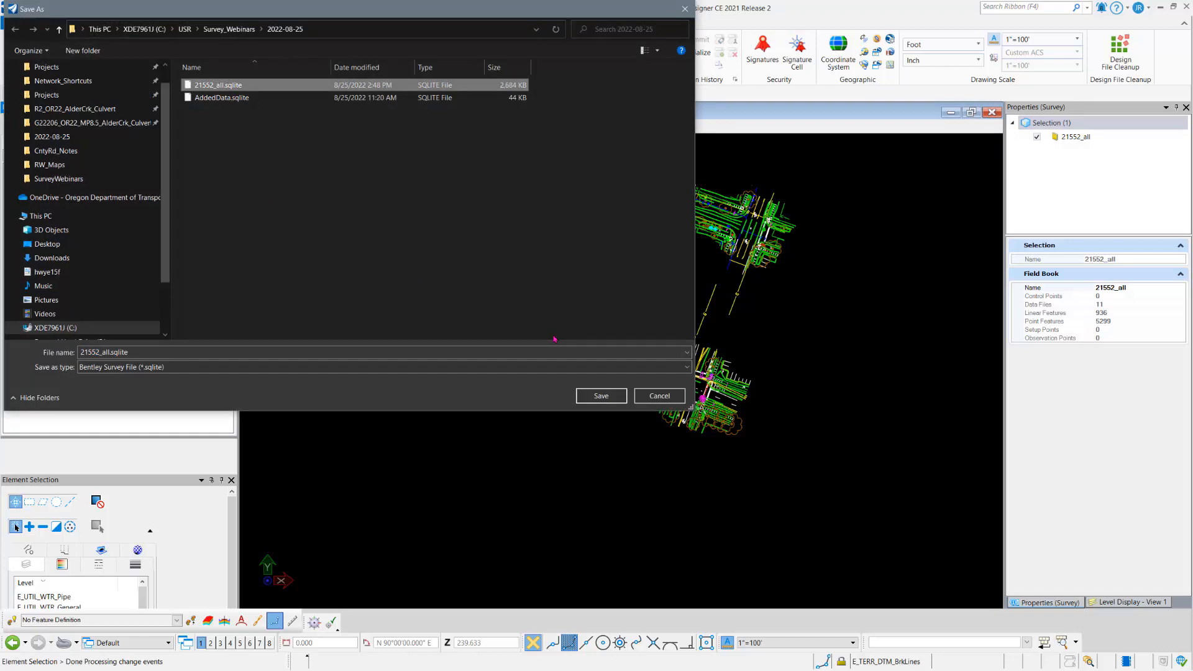
pyautogui.click(588, 398)
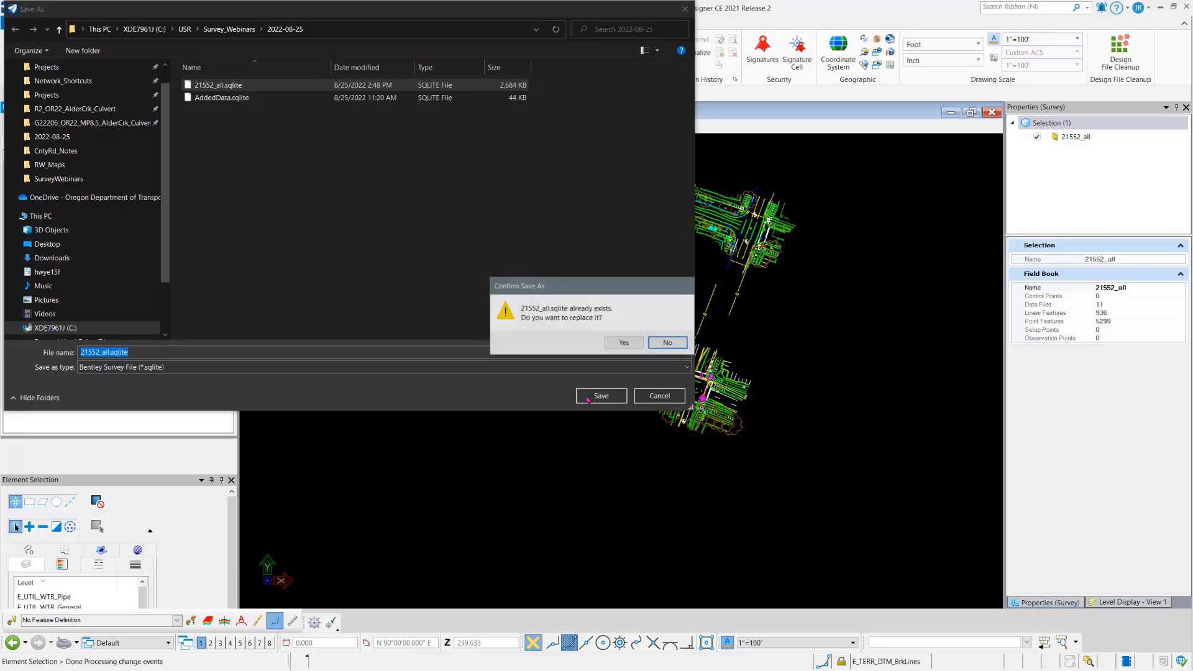
pyautogui.click(621, 343)
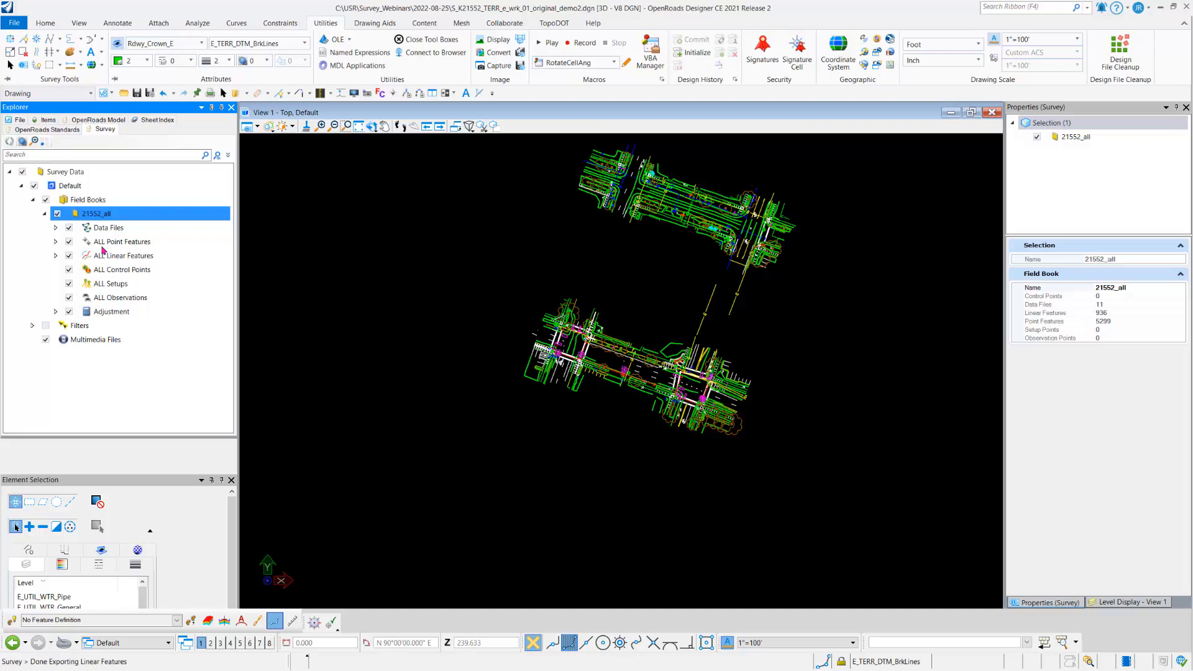
# Step: Return to the Survey workflow and create a new field book named IMPORT_NEW
pyautogui.click(44, 214)
pyautogui.click(75, 200)
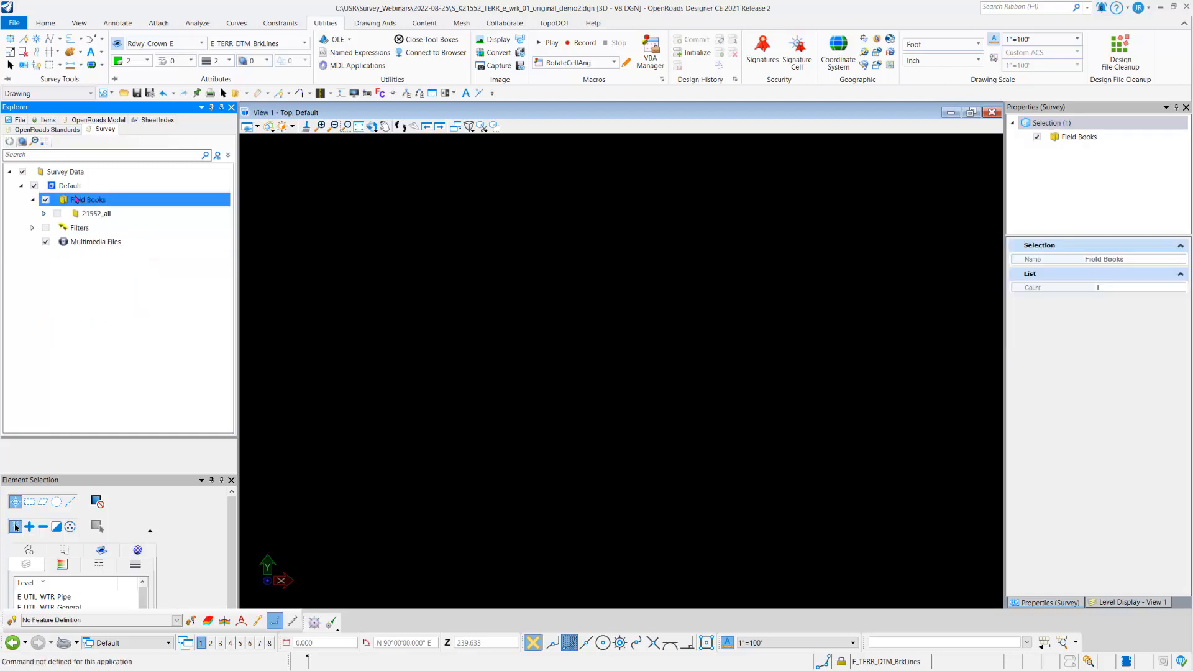
pyautogui.click(61, 95)
pyautogui.click(59, 132)
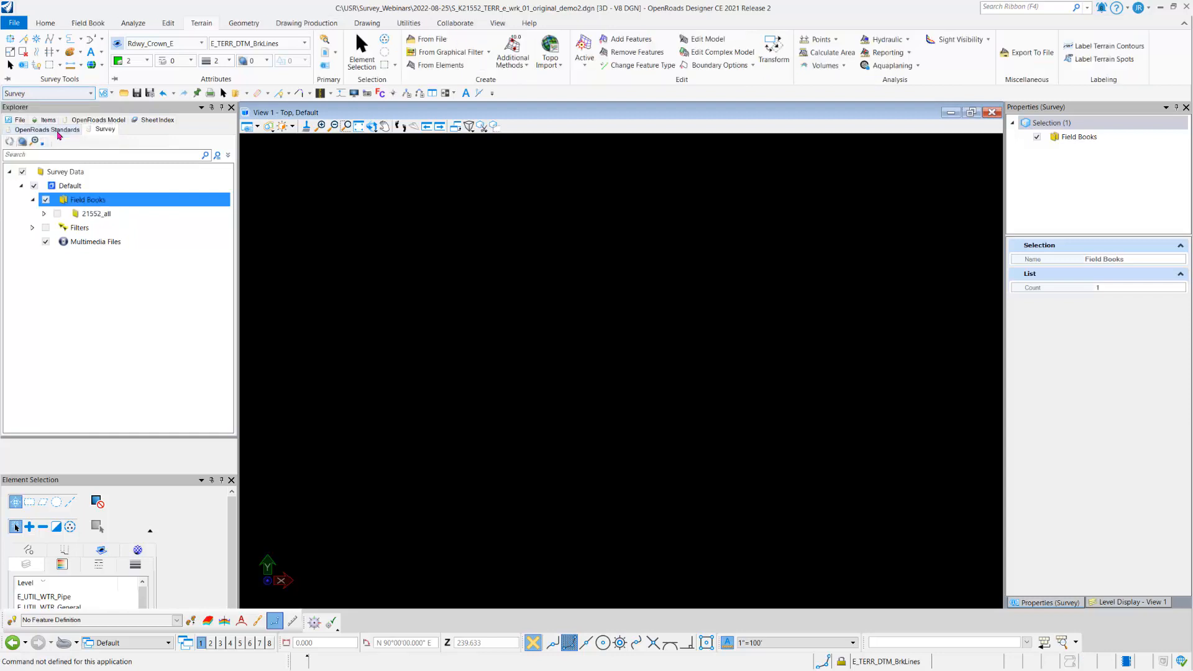
pyautogui.click(88, 23)
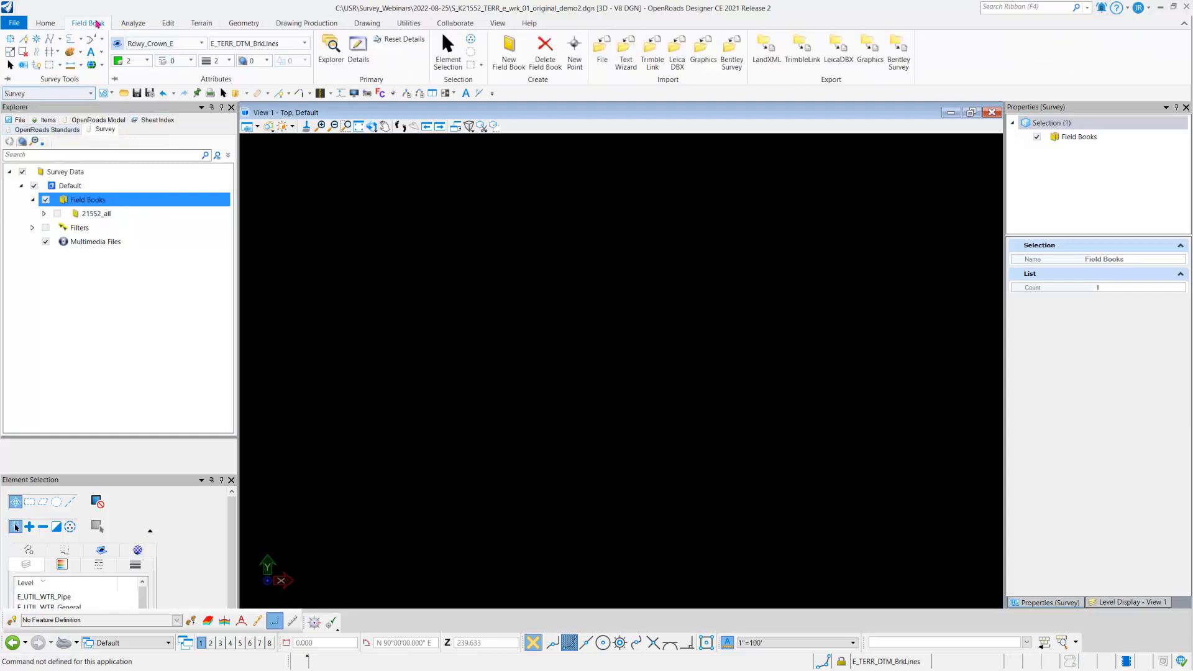
pyautogui.click(509, 54)
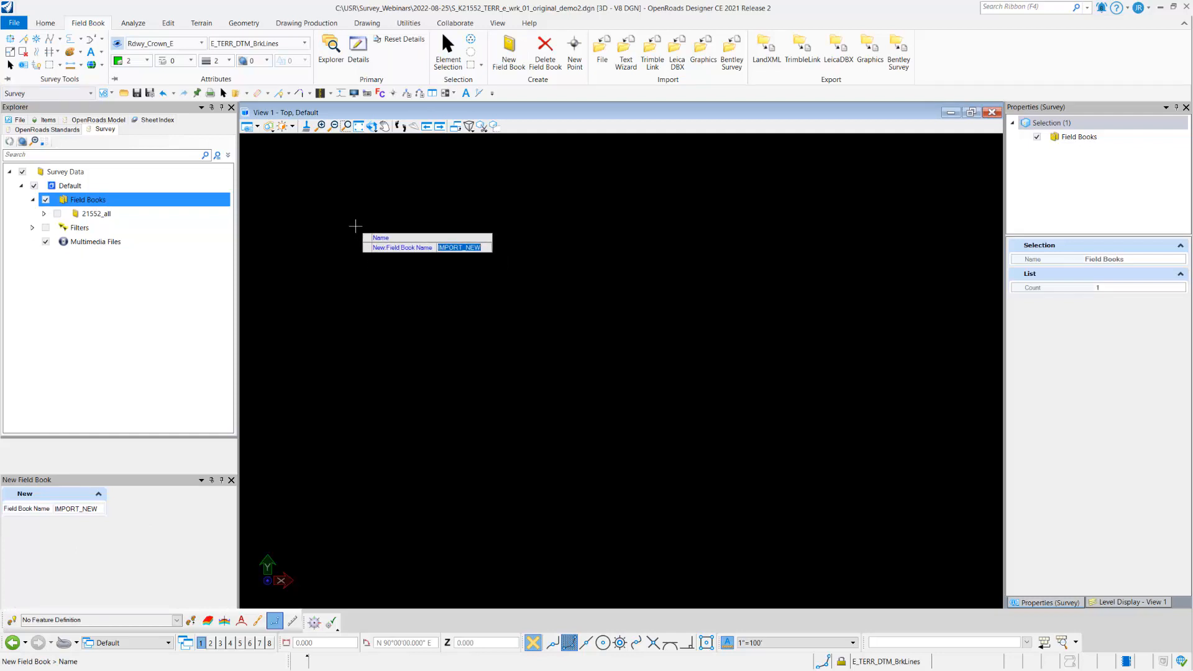
pyautogui.click(355, 226)
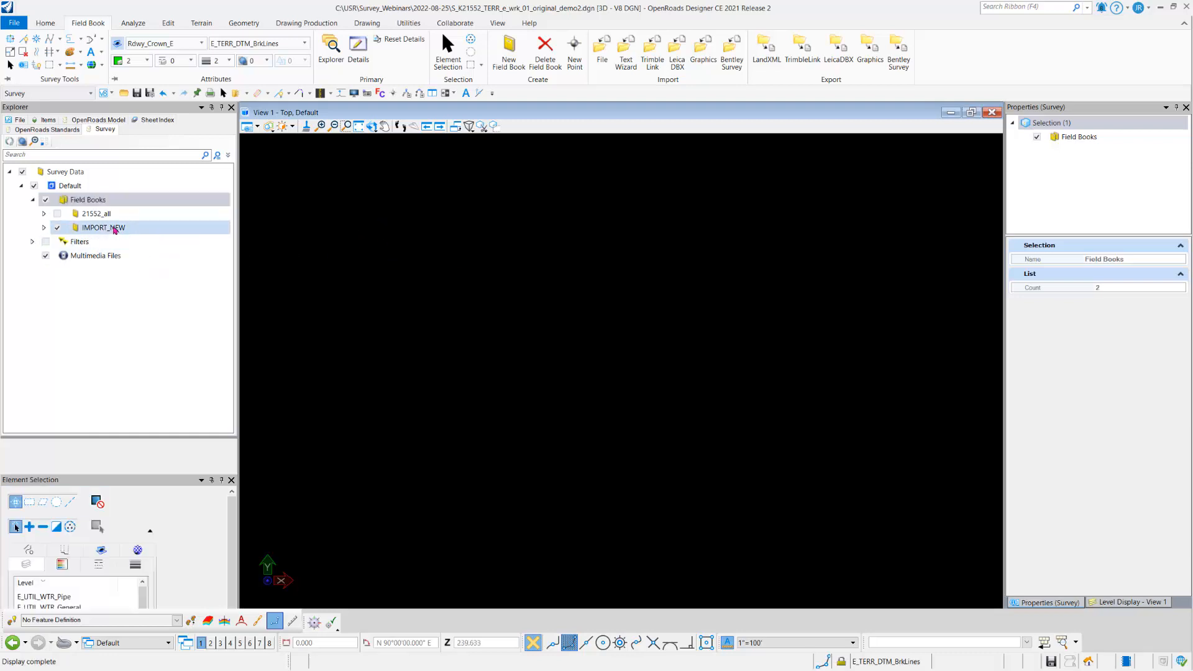
# Step: Import the Bentley Survey Format file 21552_all.sqlite into the IMPORT_NEW field book without a prefix or suffix
pyautogui.click(115, 228)
pyautogui.rightClick(115, 228)
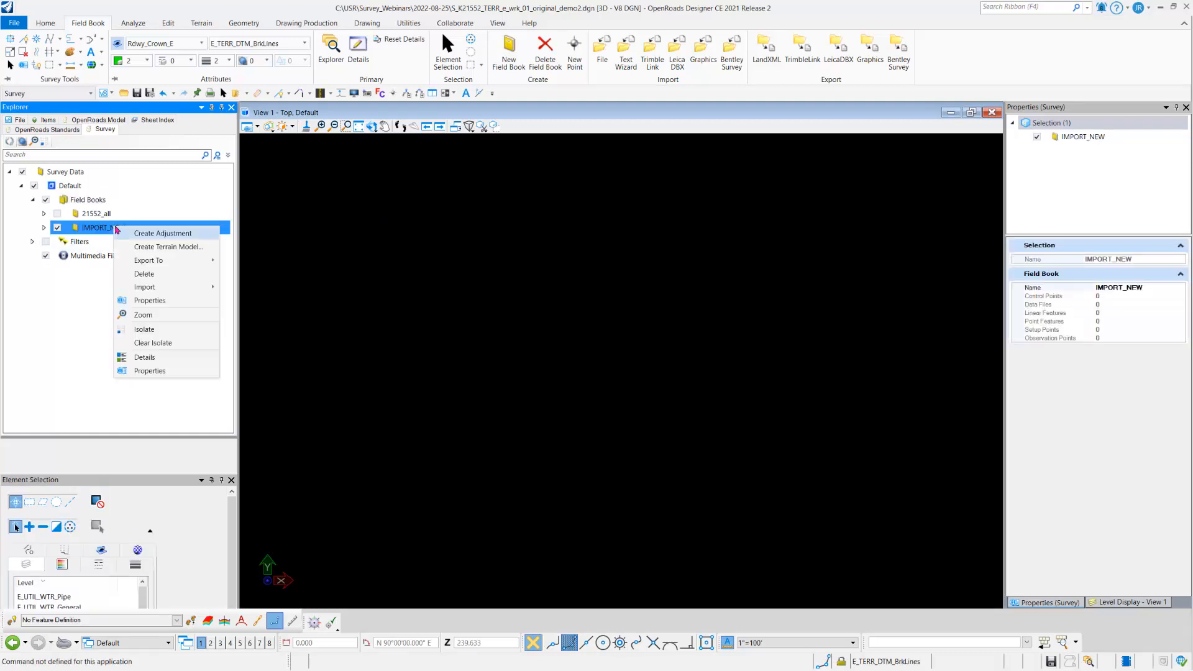
pyautogui.moveTo(149, 289)
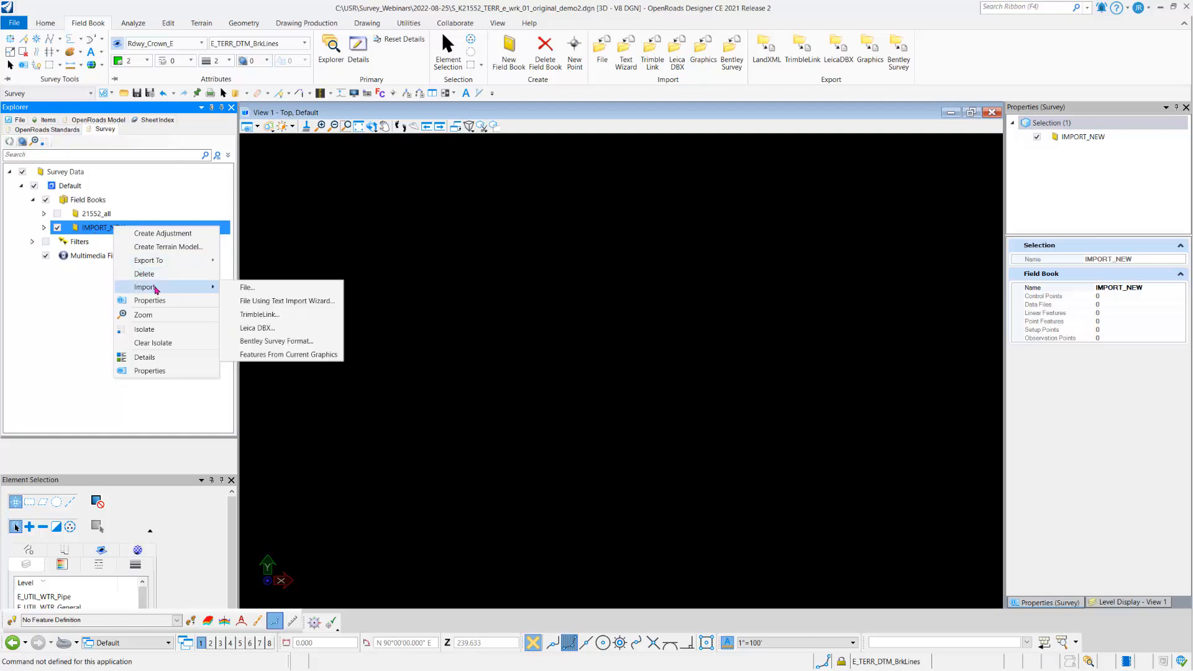
pyautogui.click(324, 342)
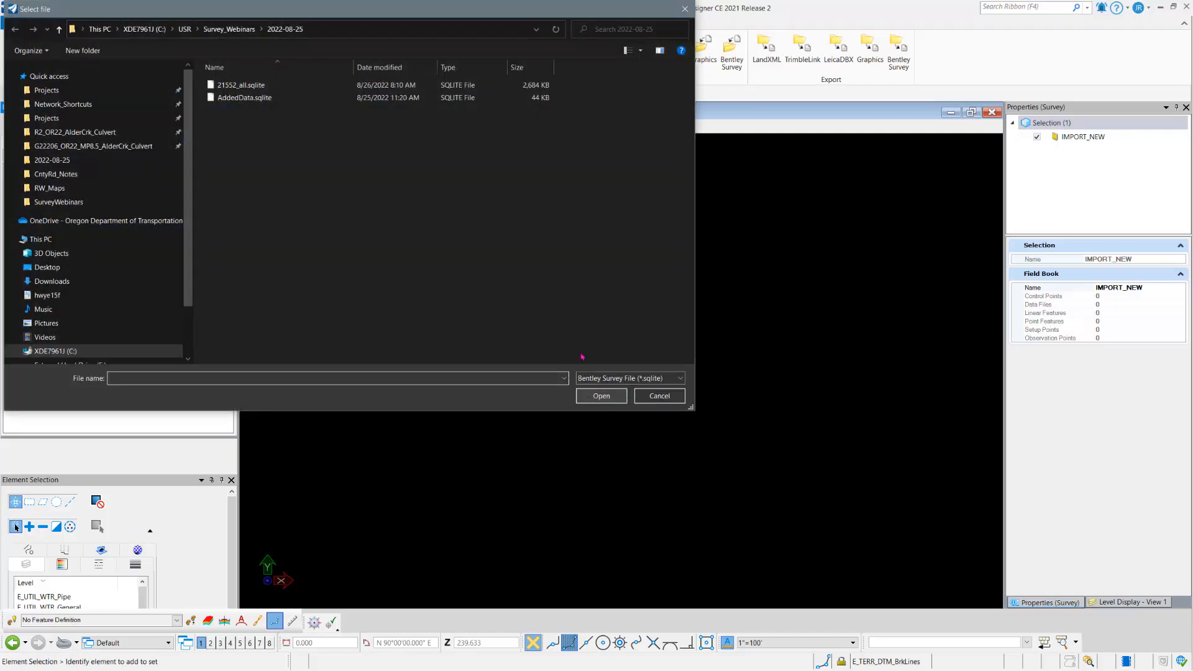
pyautogui.click(242, 85)
pyautogui.click(603, 401)
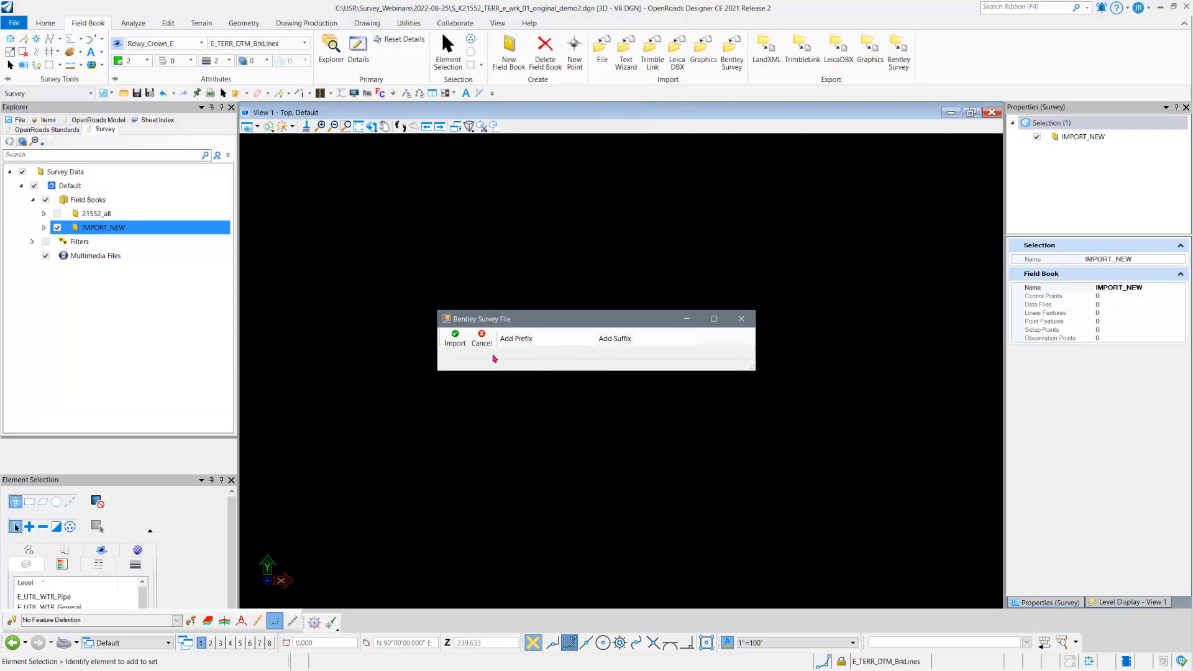
pyautogui.click(456, 340)
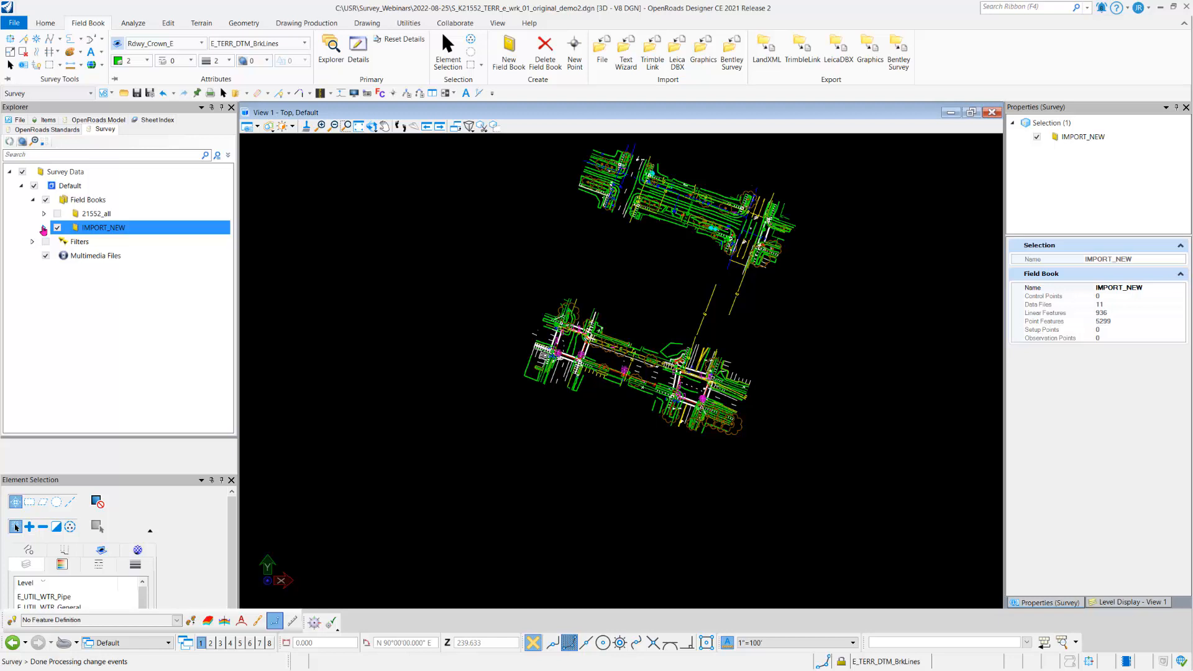
# Step: Open the details of all point features in the IMPORT_NEW field book and examine their VBA macro entries
pyautogui.click(44, 228)
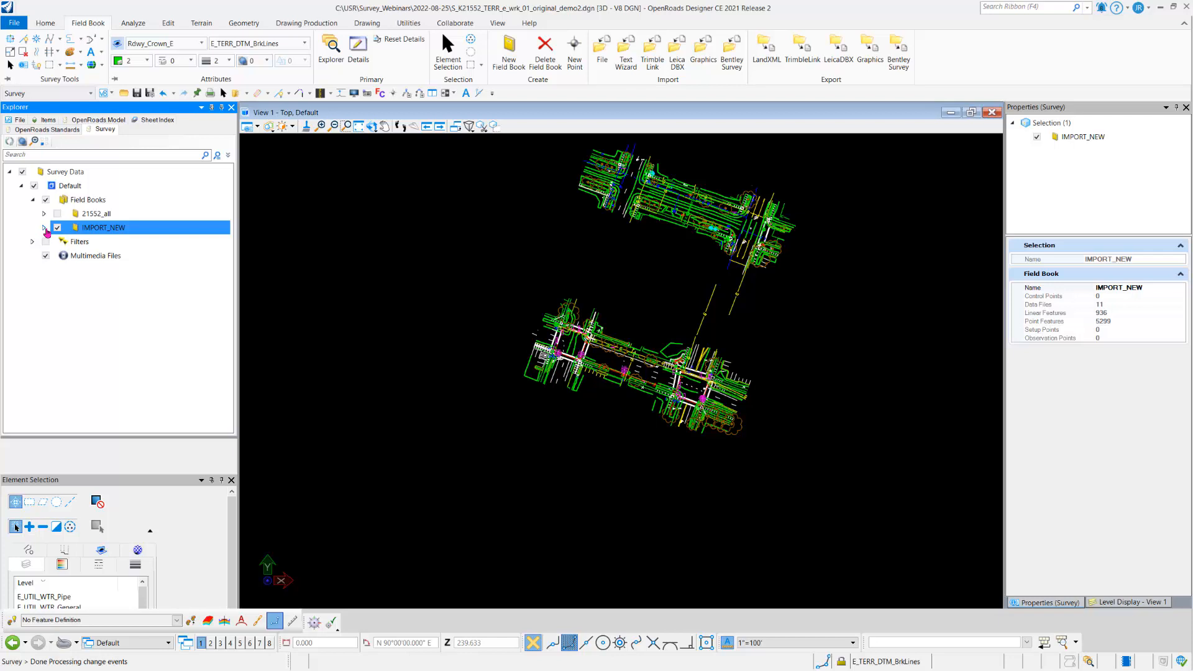
pyautogui.click(43, 229)
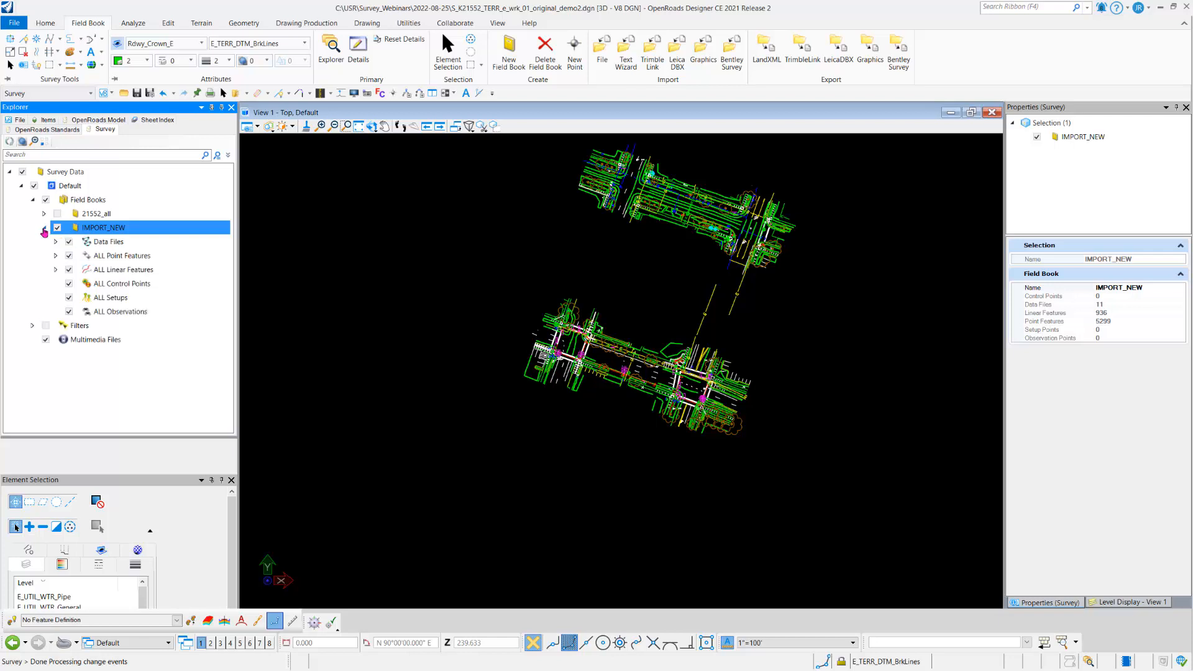
pyautogui.rightClick(97, 257)
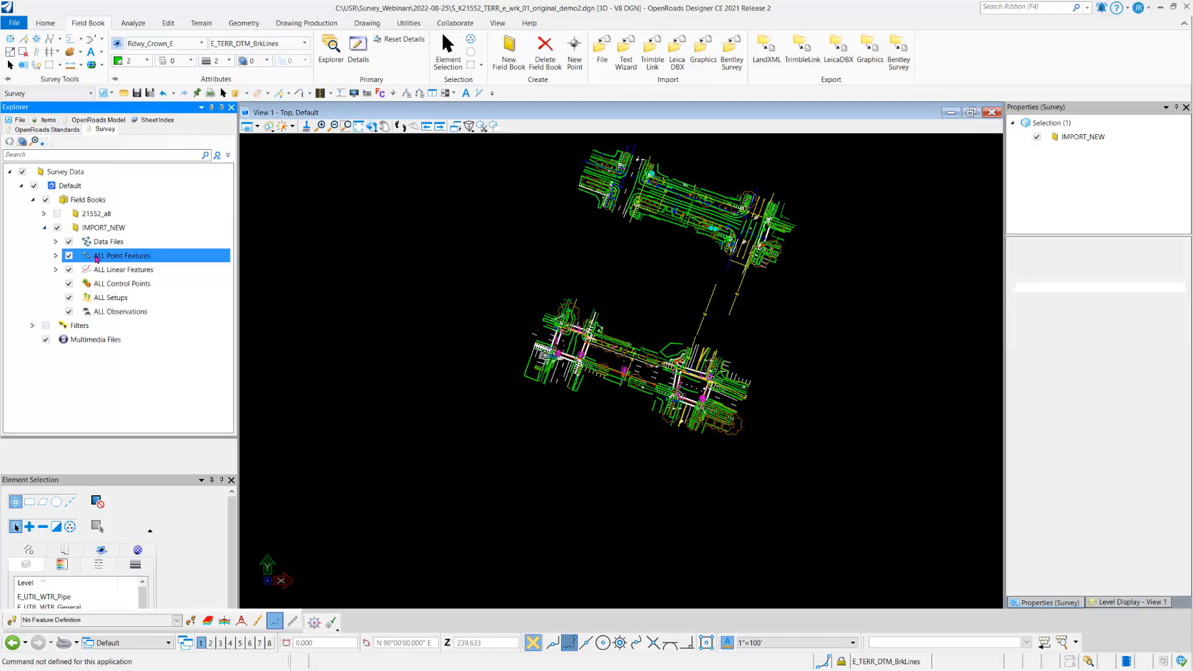
pyautogui.click(122, 262)
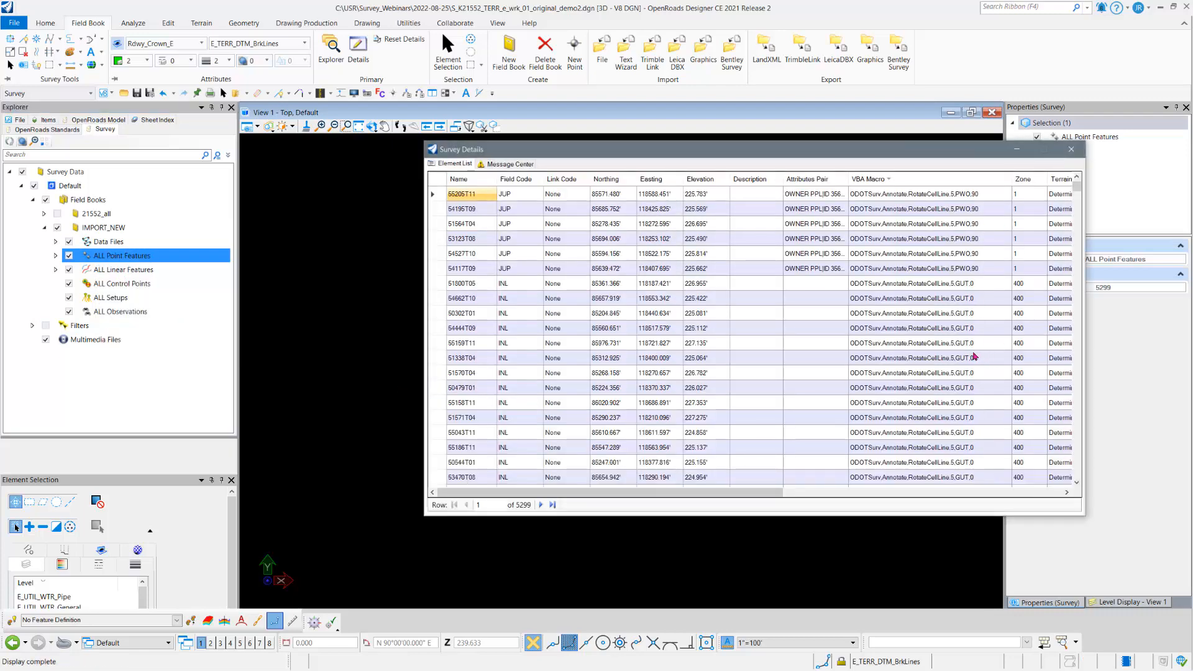
pyautogui.scroll(-1, 967, 378)
pyautogui.scroll(-5, 966, 377)
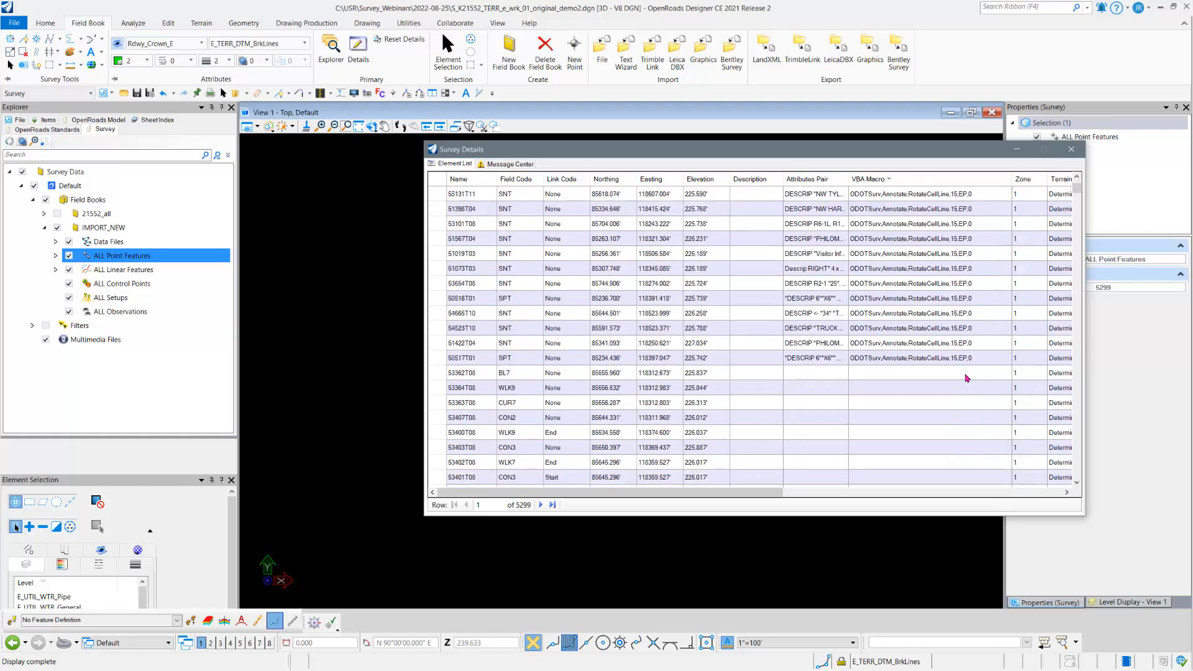
pyautogui.scroll(2, 970, 376)
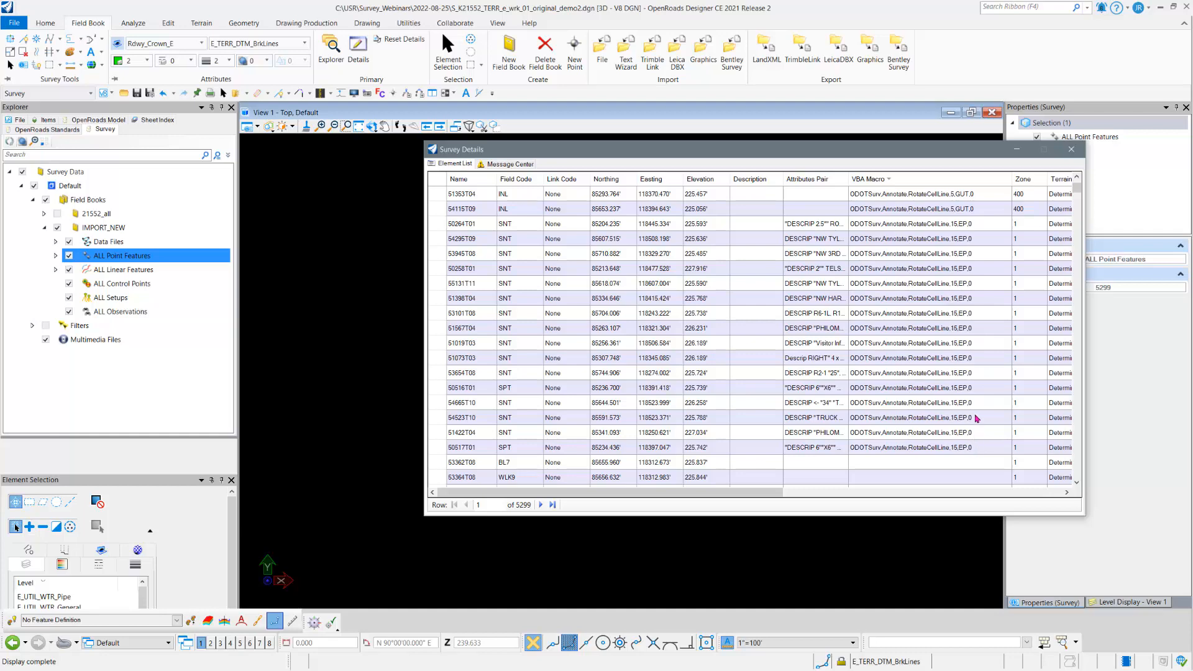
# Step: List all point features of the 21552_all field book and locate the last entry that has a VBA macro
pyautogui.scroll(2, 977, 354)
pyautogui.scroll(4, 976, 337)
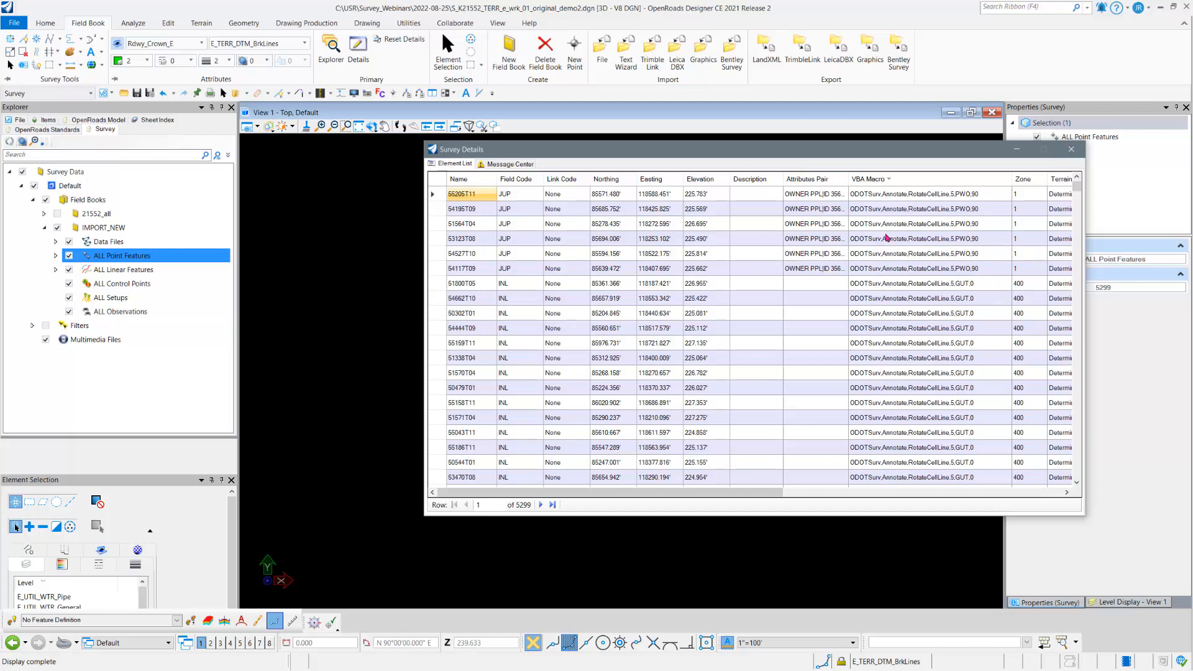
pyautogui.click(43, 214)
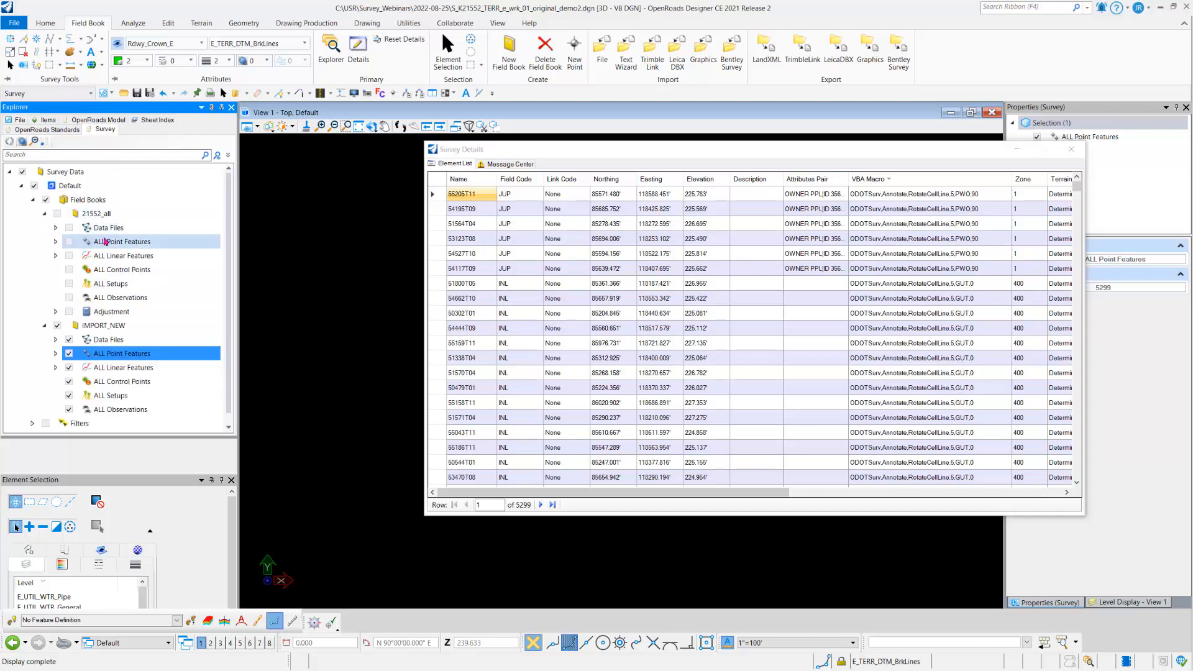
pyautogui.click(106, 241)
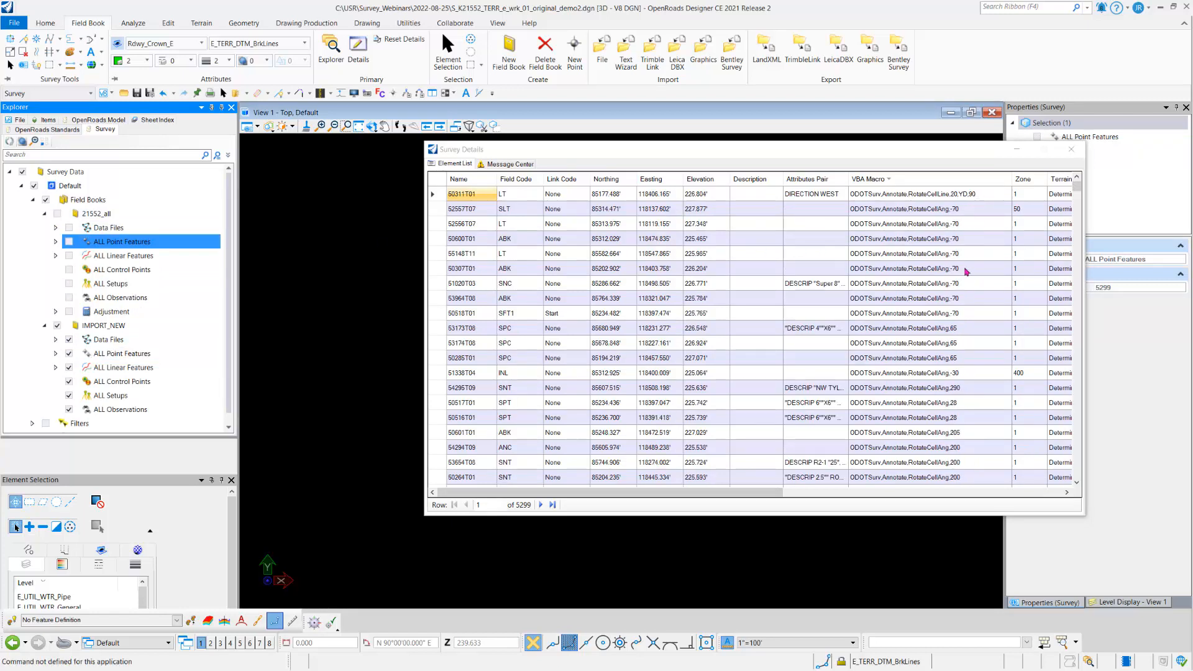
pyautogui.scroll(-10, 957, 410)
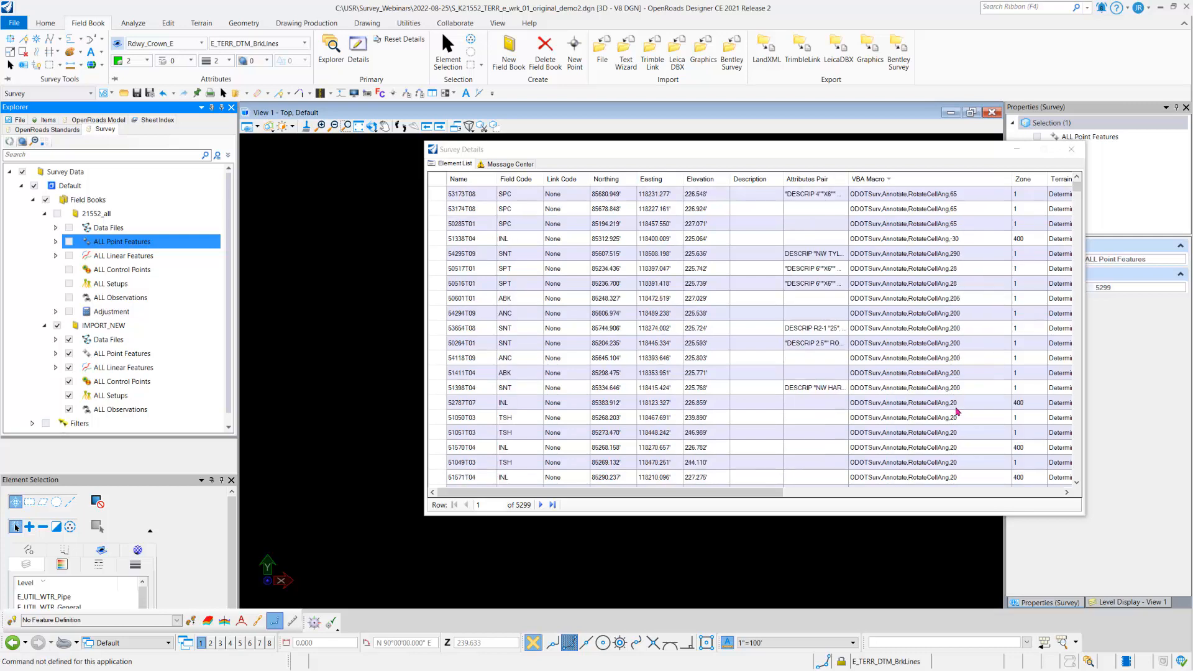
pyautogui.scroll(-18, 959, 414)
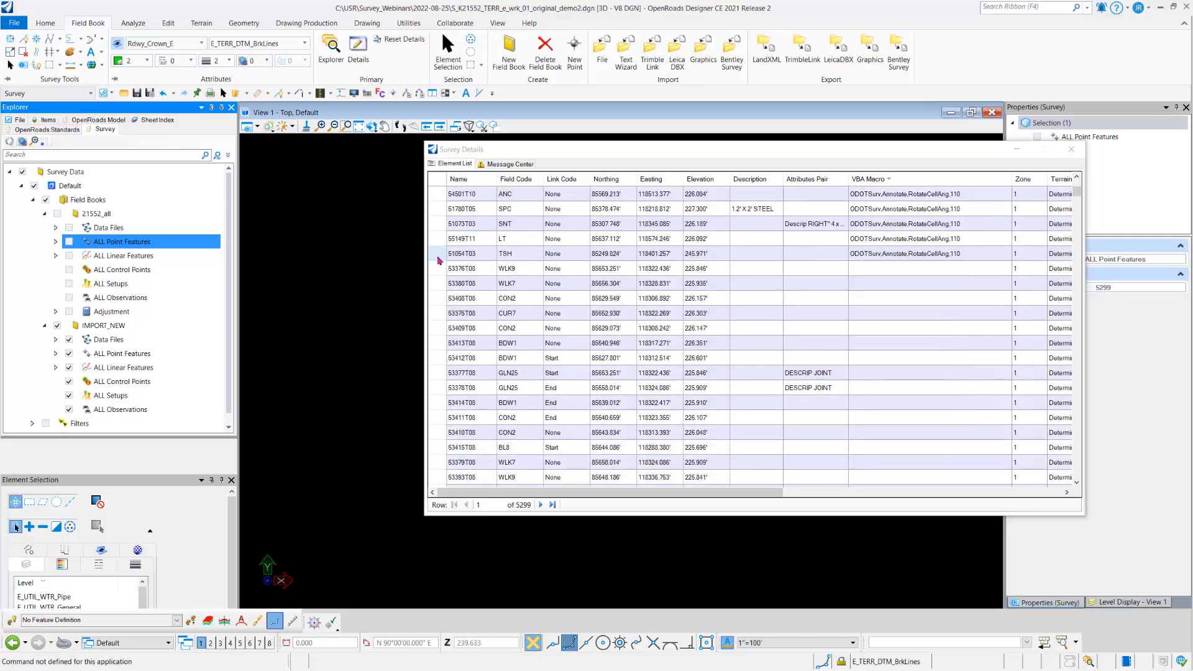
pyautogui.click(437, 253)
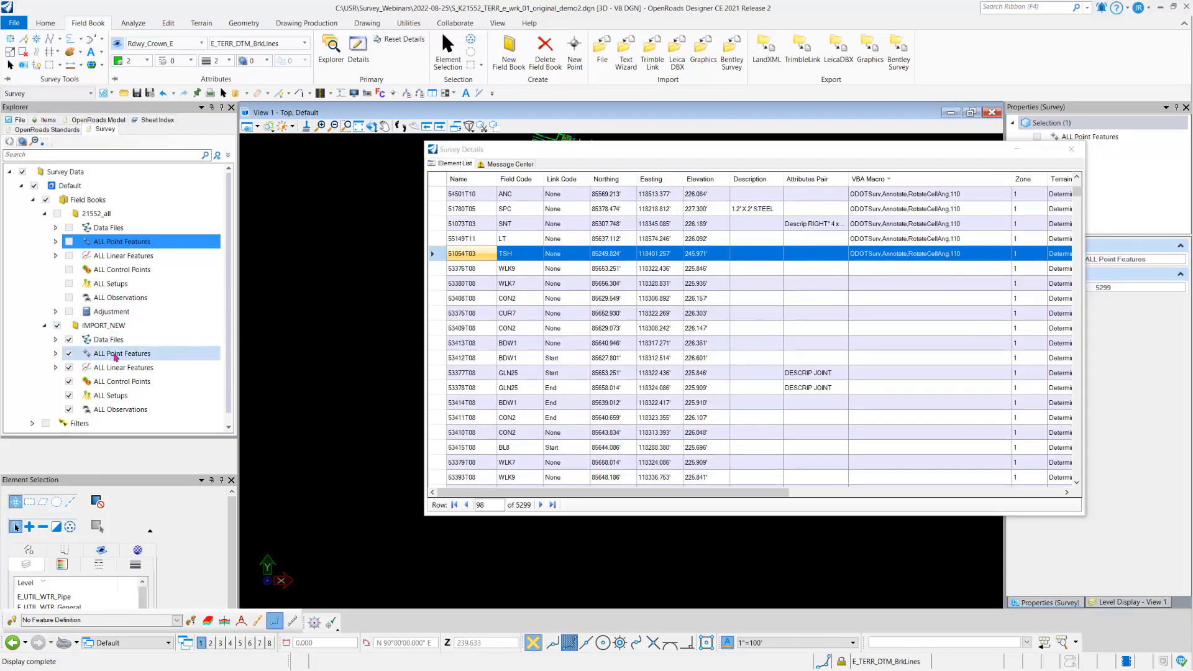
# Step: List the IMPORT_NEW point features for comparison, locate the last entry with a VBA macro, and close the details
pyautogui.click(115, 355)
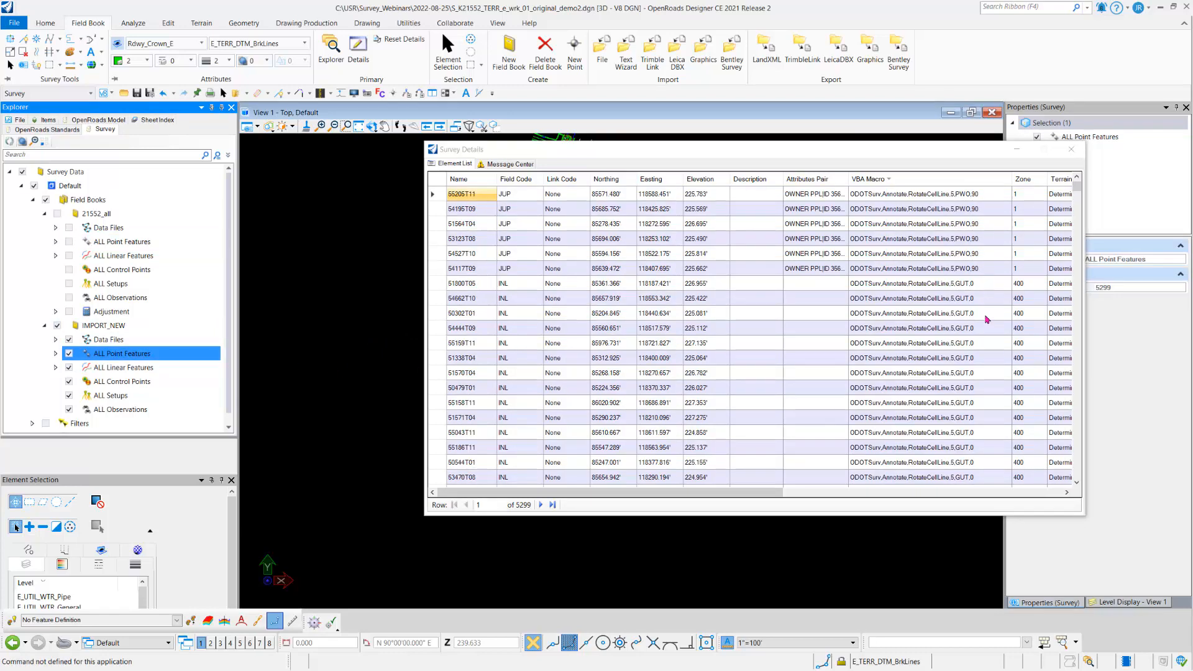
pyautogui.scroll(-16, 987, 319)
pyautogui.scroll(3, 981, 318)
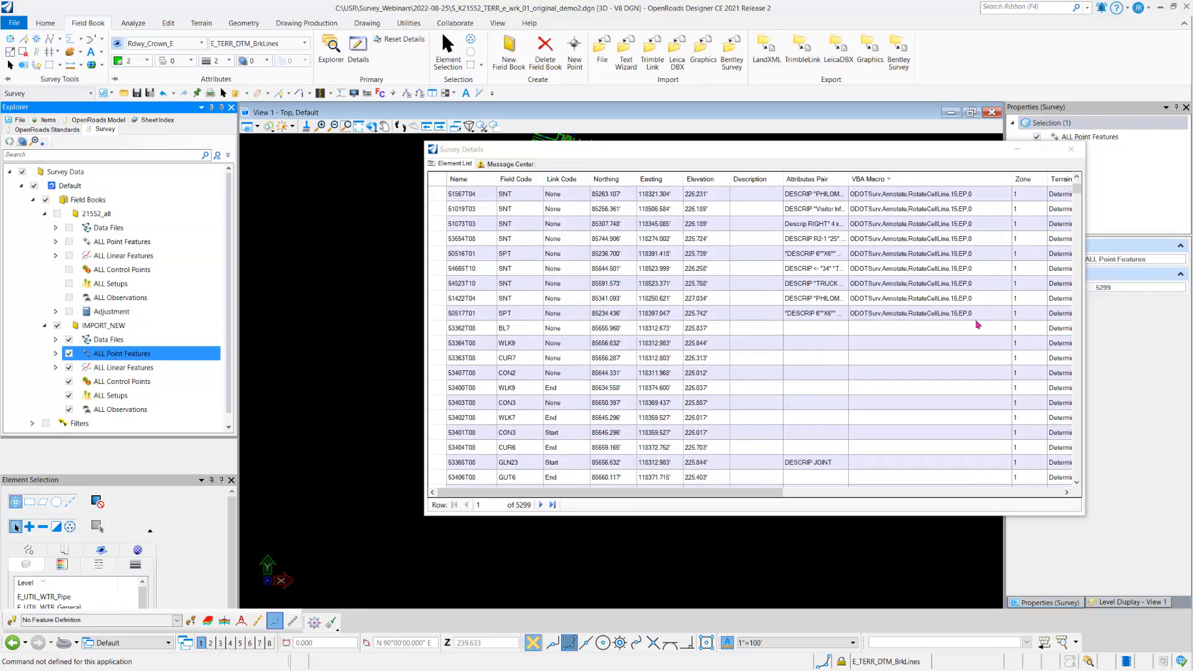
pyautogui.click(444, 317)
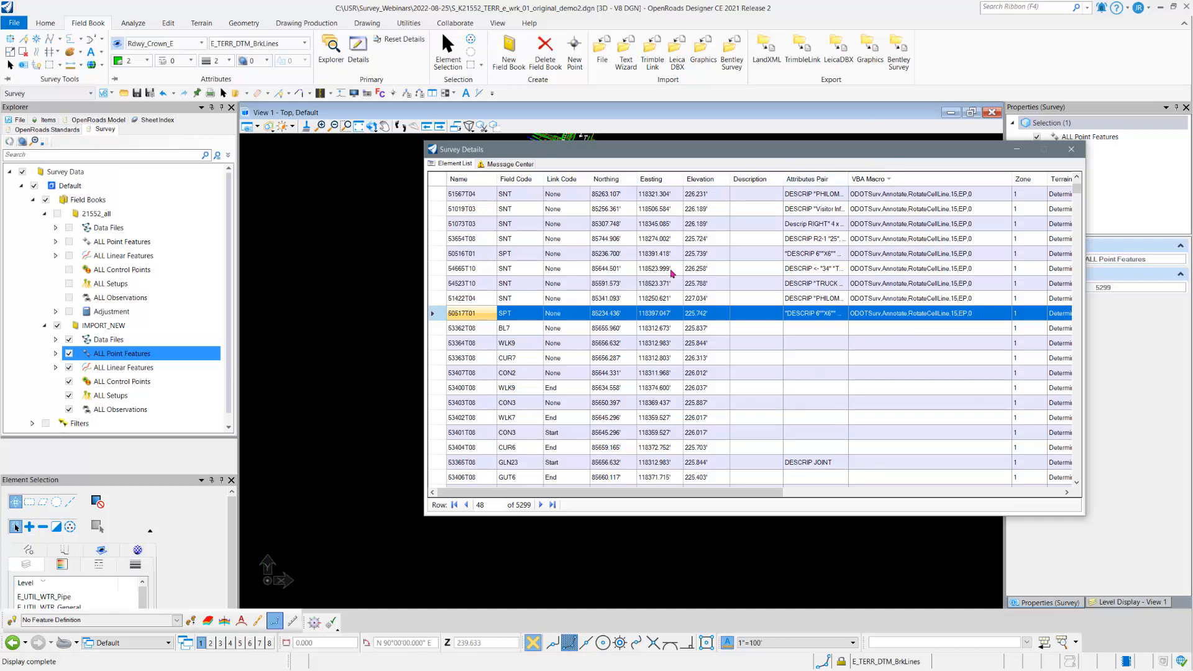
pyautogui.click(1071, 149)
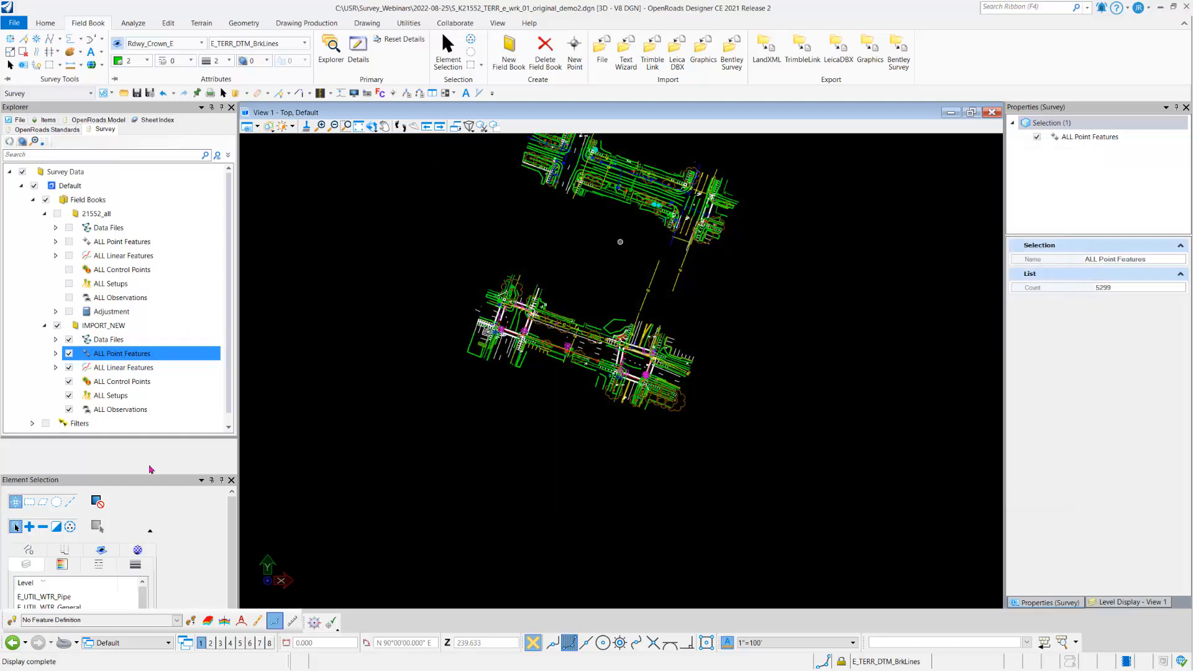
# Step: Delete the IMPORT_NEW field book
pyautogui.click(97, 331)
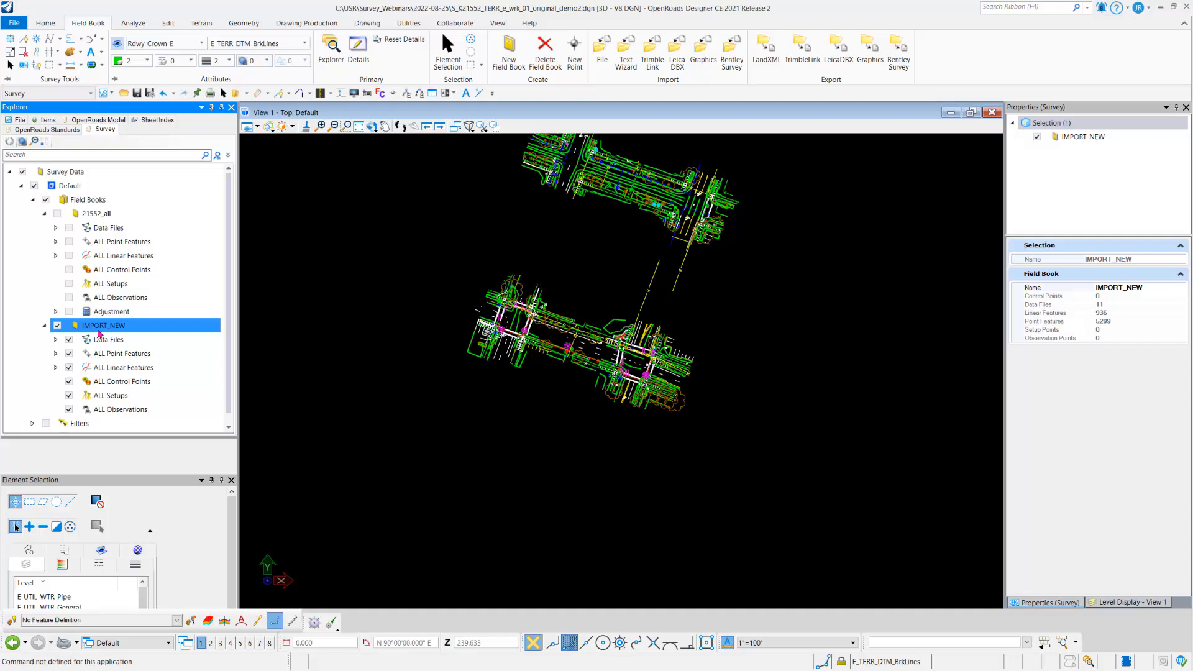
pyautogui.rightClick(100, 332)
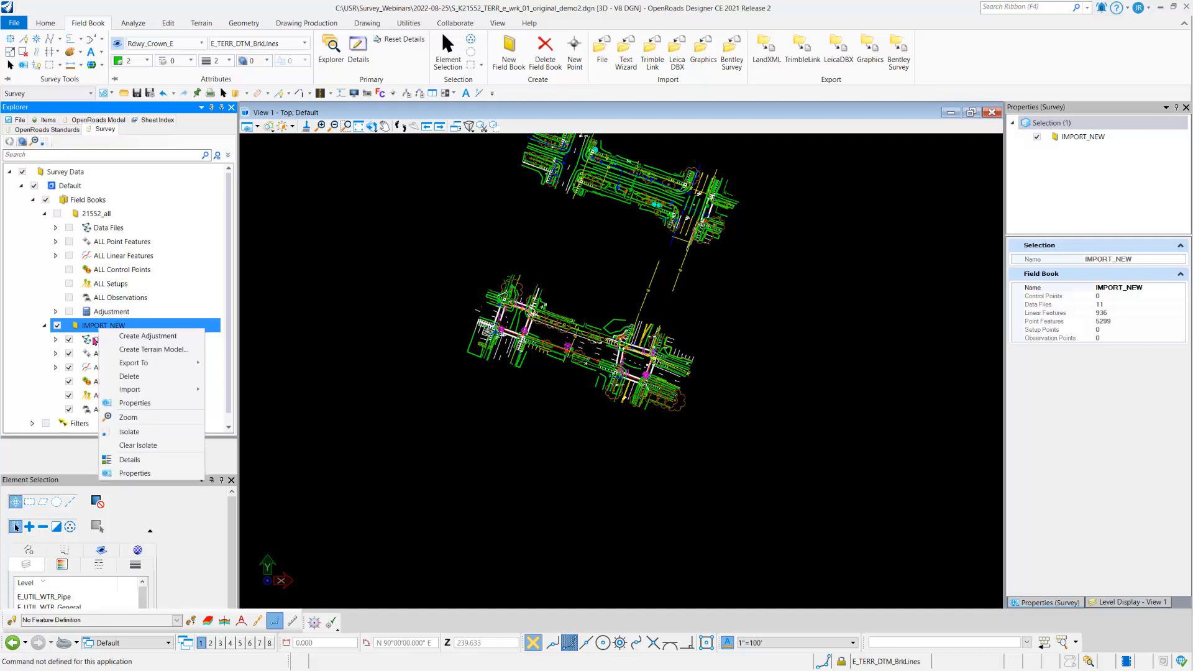
pyautogui.click(123, 377)
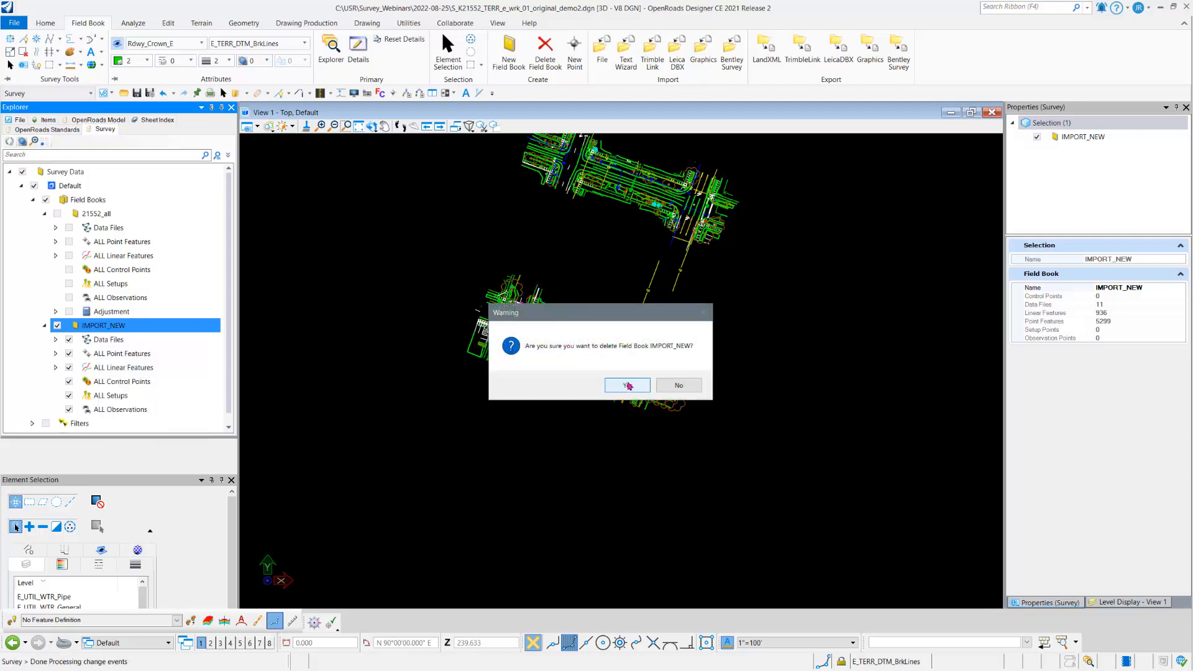
pyautogui.click(621, 384)
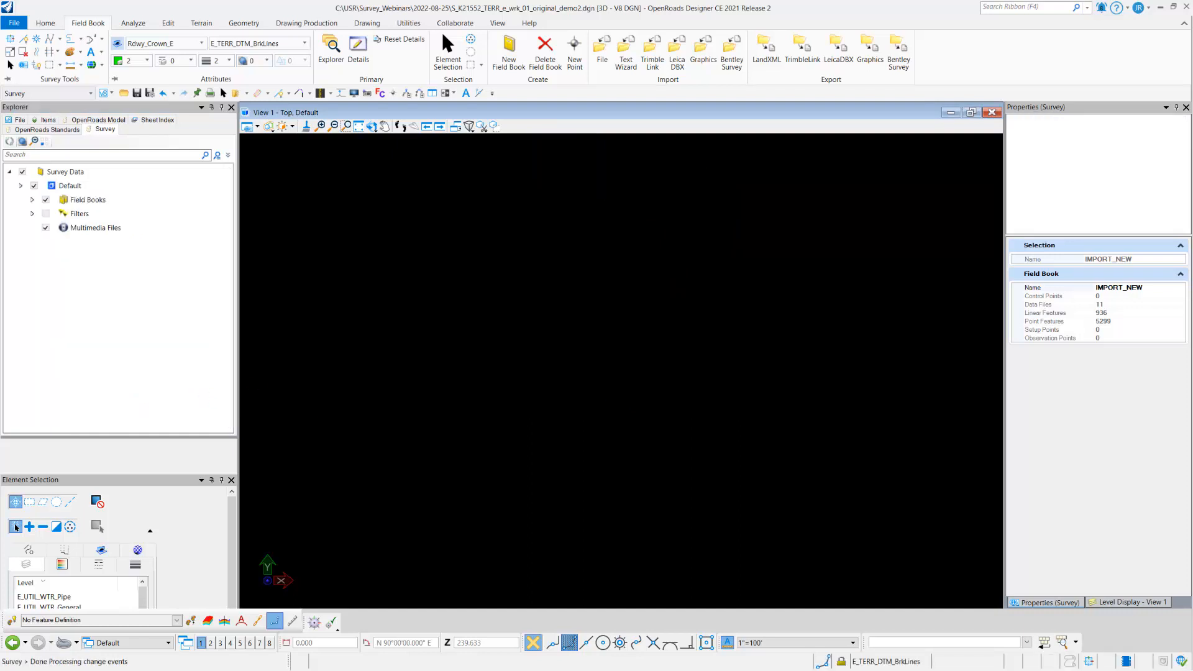
# Step: Turn on the display of the 21552_all field book and open the details of all its point features
pyautogui.click(56, 215)
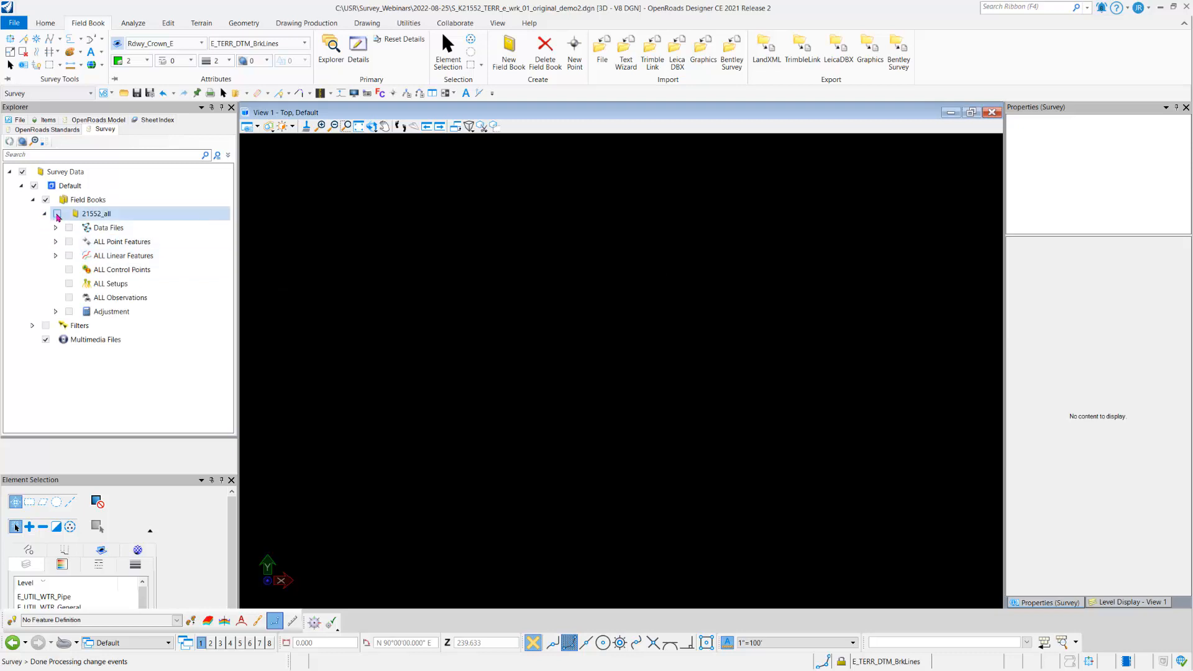
pyautogui.click(89, 229)
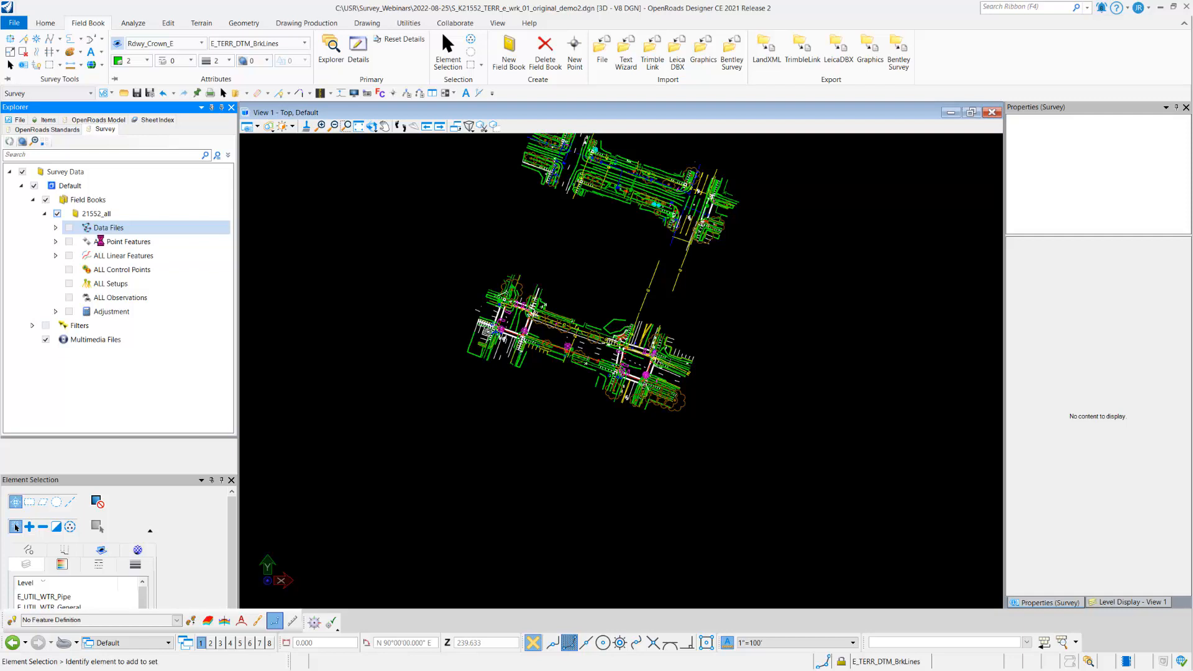
pyautogui.click(100, 241)
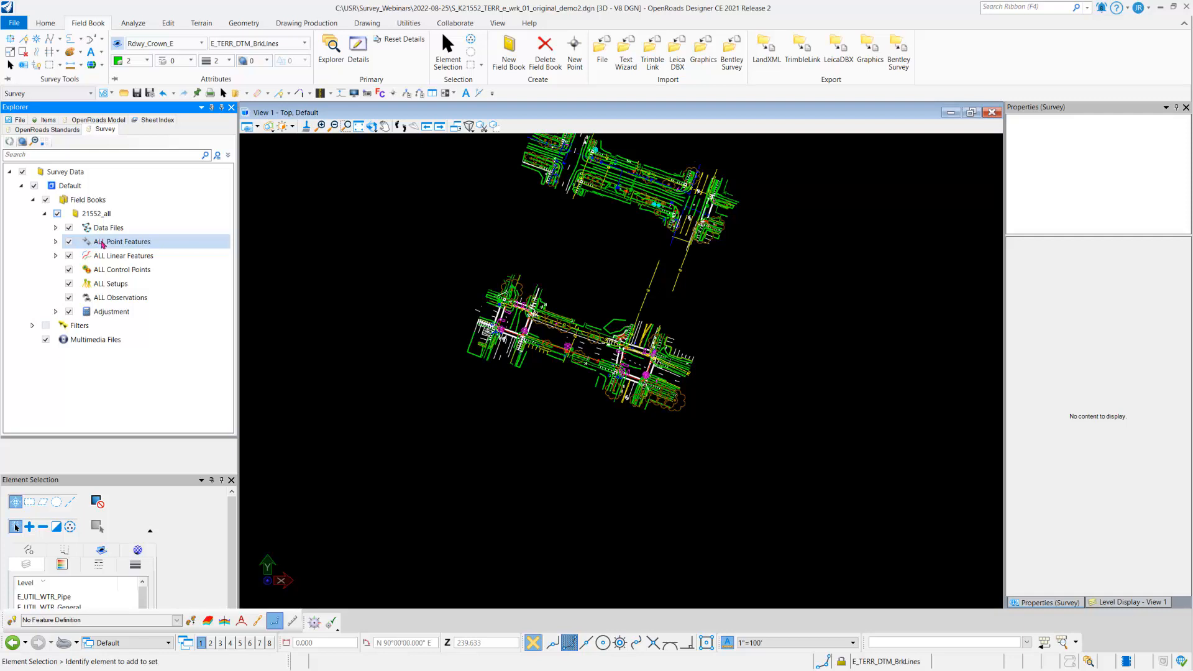
pyautogui.click(102, 245)
pyautogui.rightClick(104, 243)
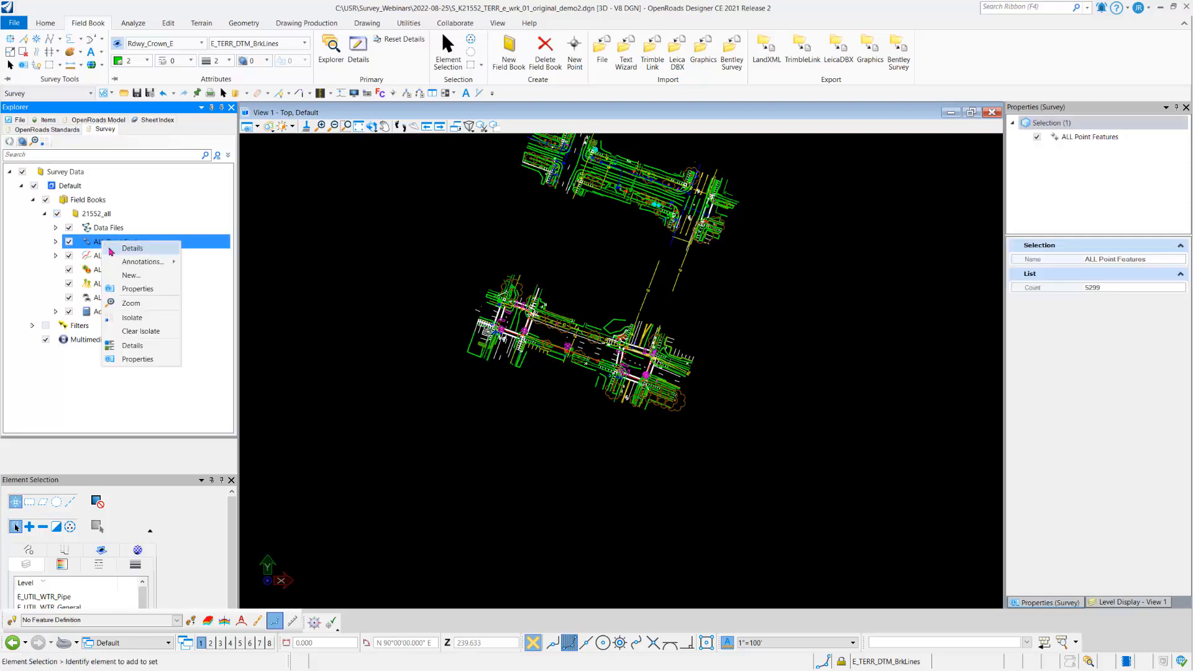
pyautogui.click(111, 251)
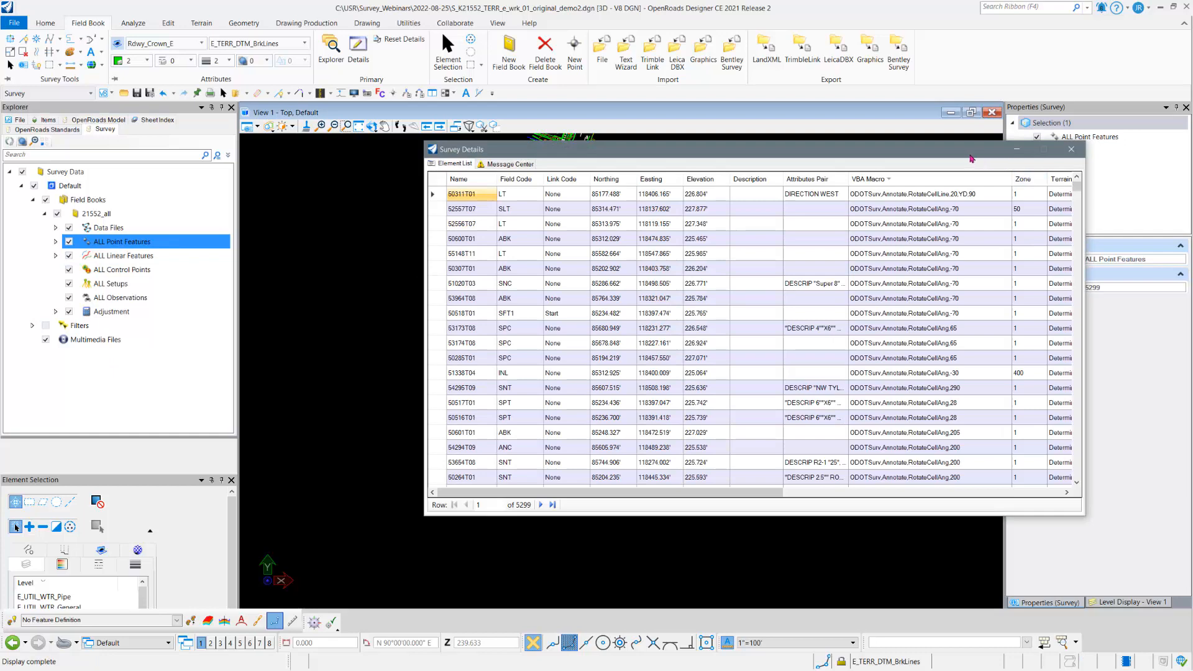
pyautogui.moveTo(970, 159); pyautogui.dragTo(899, 151)
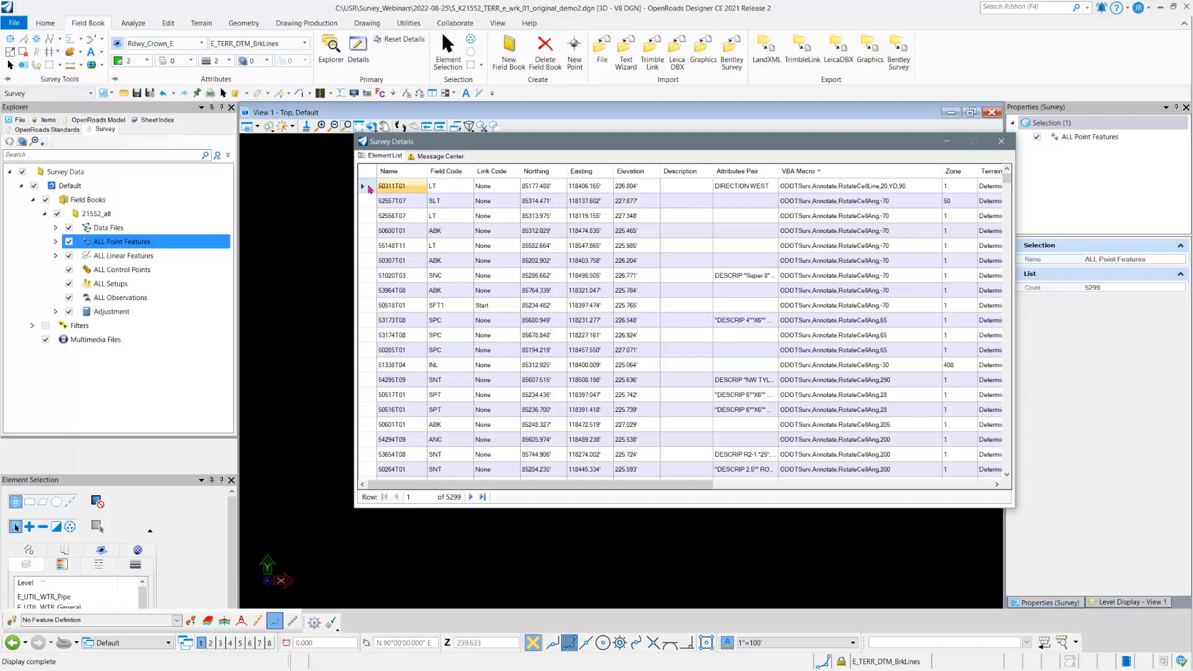
# Step: Add the prefix ">" to the name of point 50311T01 by editing the selected item
pyautogui.click(371, 188)
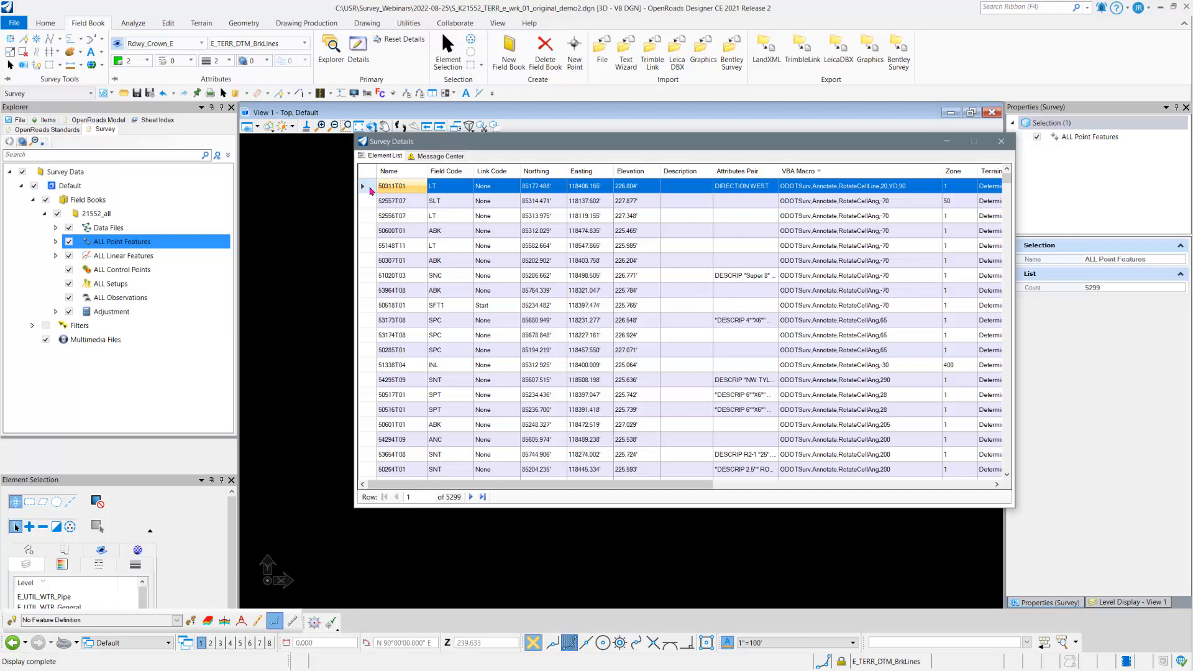
pyautogui.rightClick(371, 191)
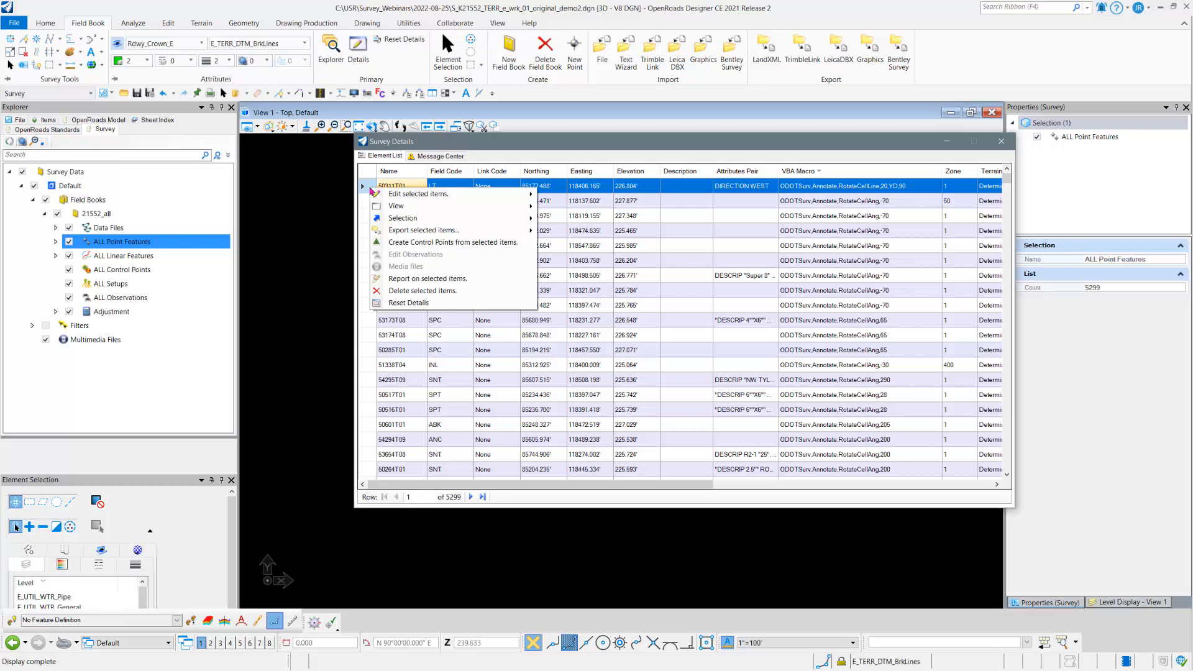
pyautogui.moveTo(422, 194)
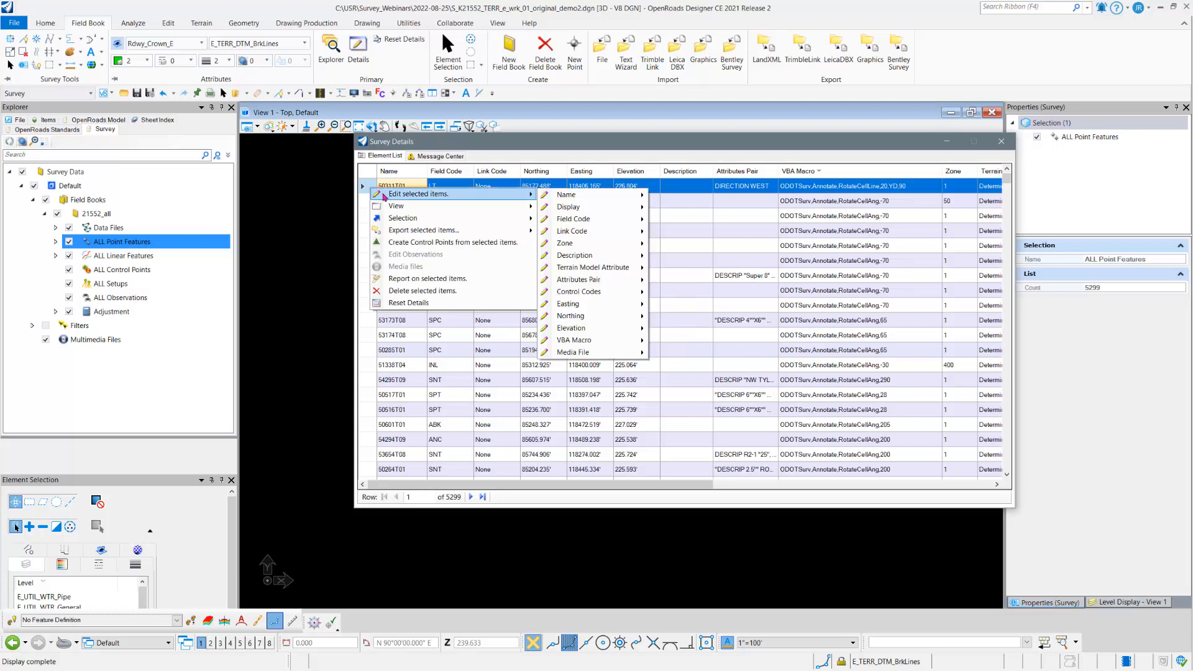
pyautogui.moveTo(559, 194)
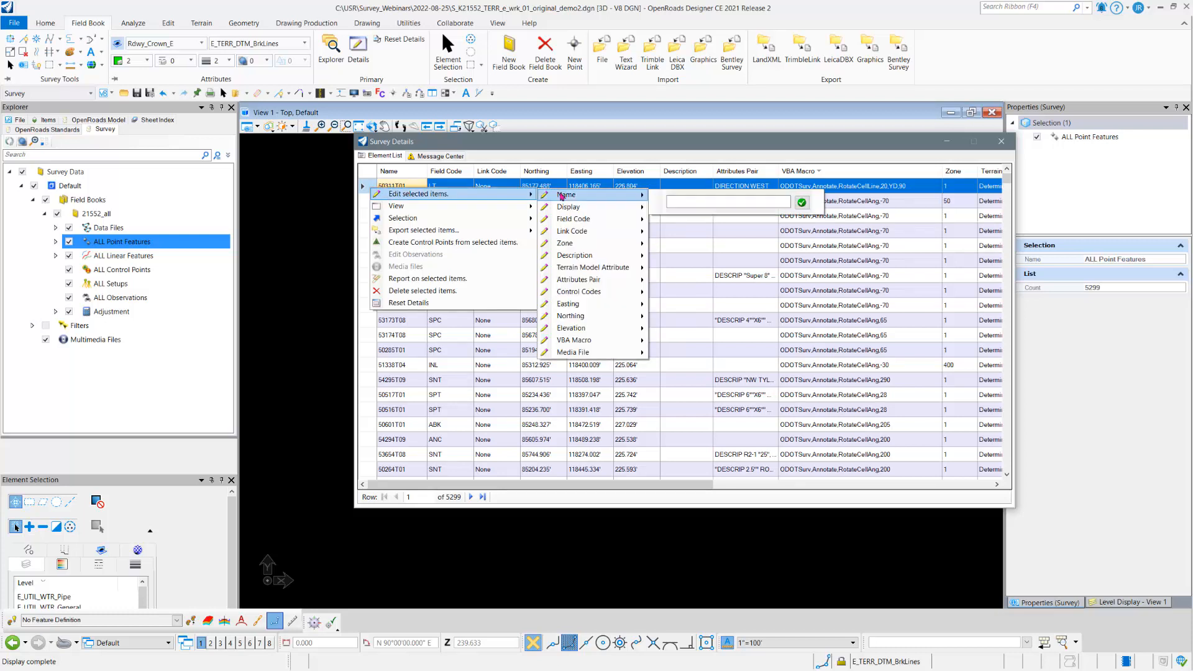
pyautogui.click(686, 200)
pyautogui.click(802, 202)
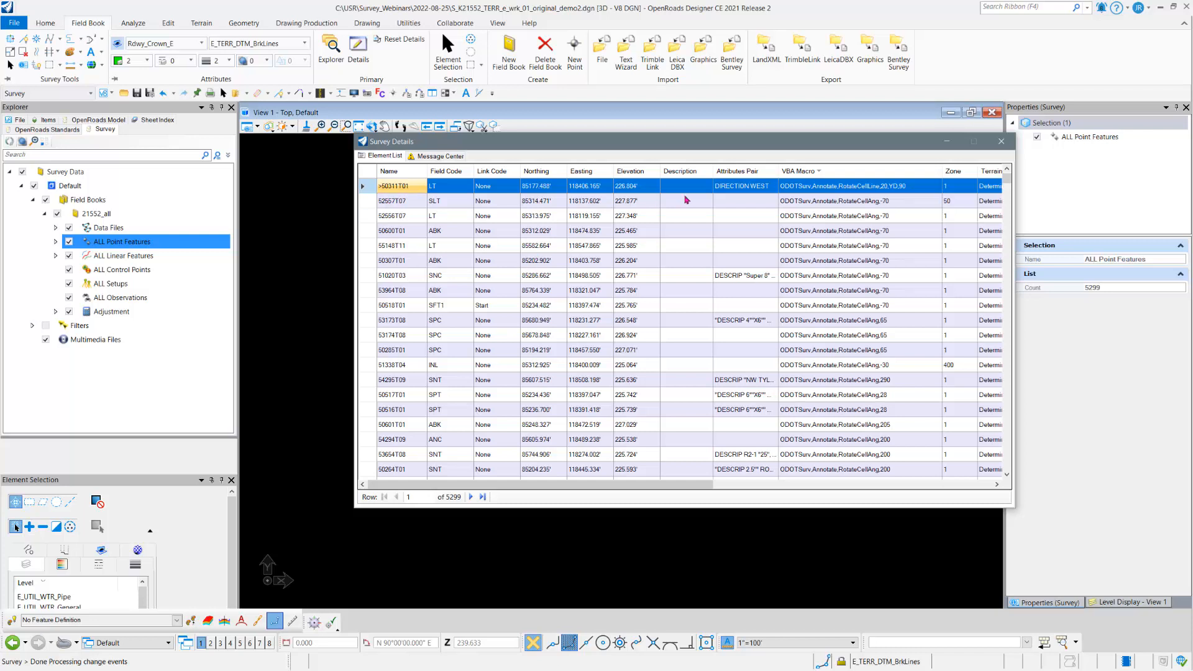
# Step: Sort the point list by name to check the prefixed point, and re-sort it by VBA macro in descending order
pyautogui.rightClick(396, 176)
pyautogui.click(401, 180)
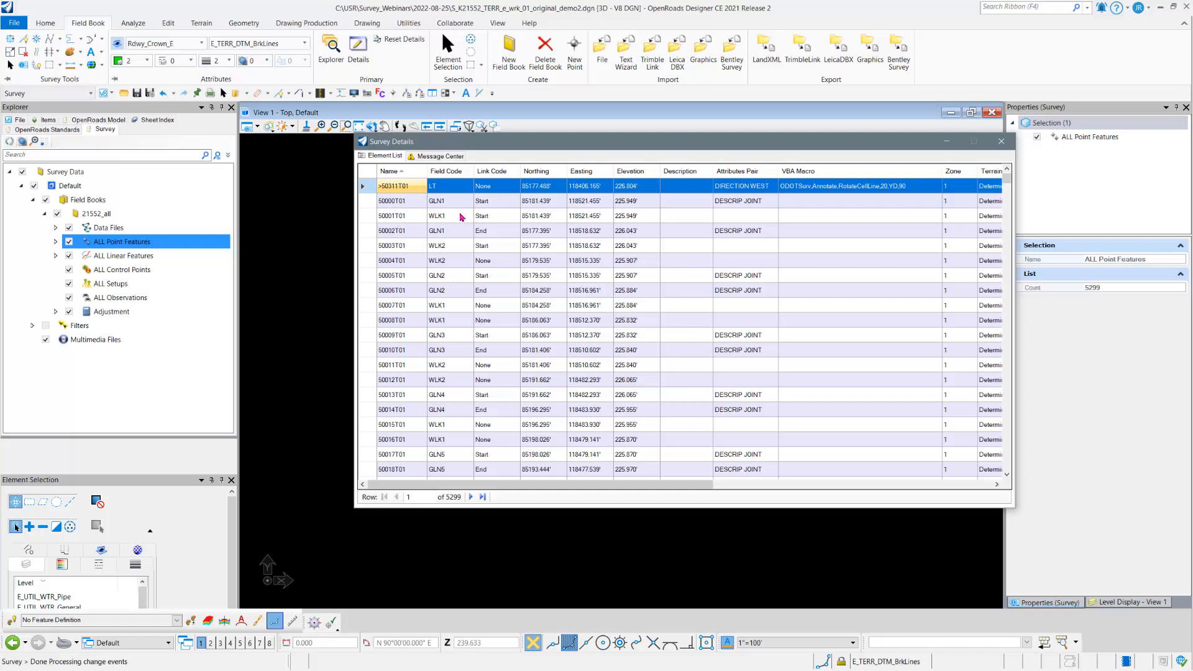
pyautogui.rightClick(830, 175)
pyautogui.click(860, 190)
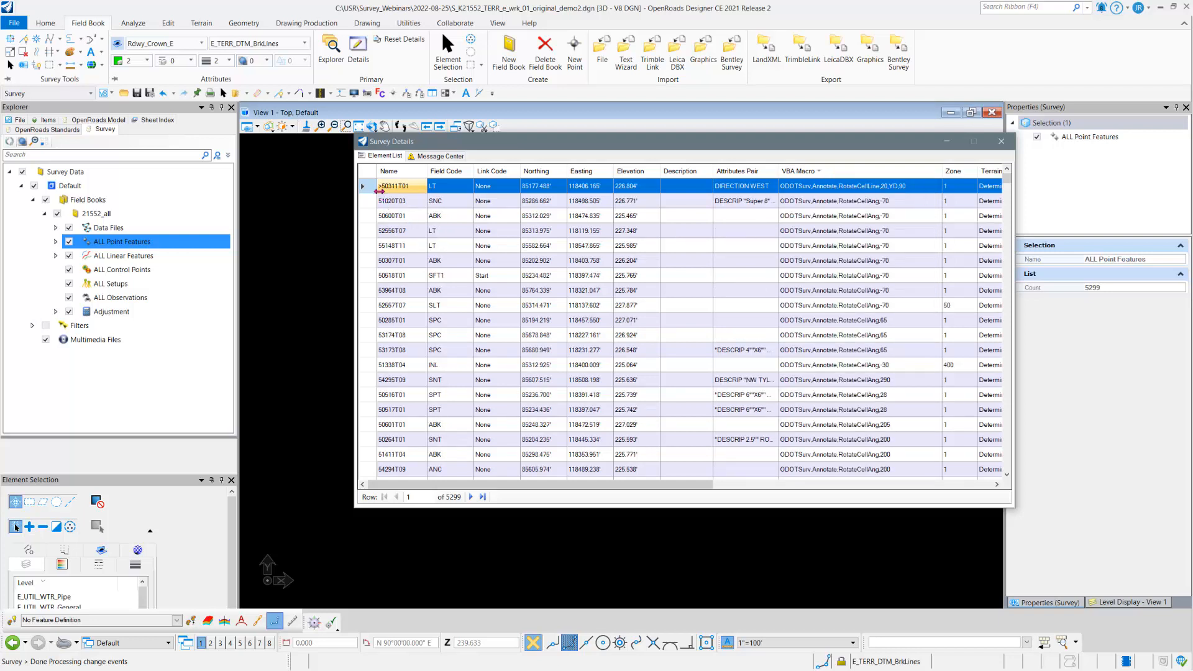
# Step: Add the prefix ">" to the names of all remaining points with a VBA macro, from 51020T03 through 55149T11, and review the renamed points
pyautogui.click(370, 205)
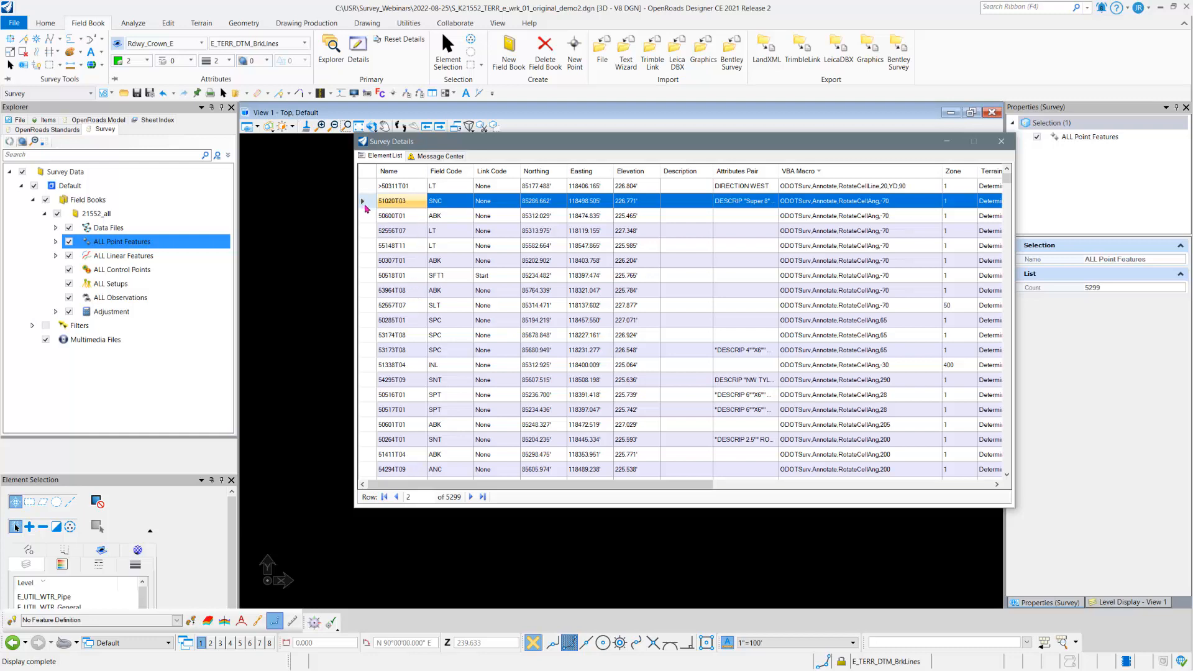
pyautogui.scroll(-10, 395, 336)
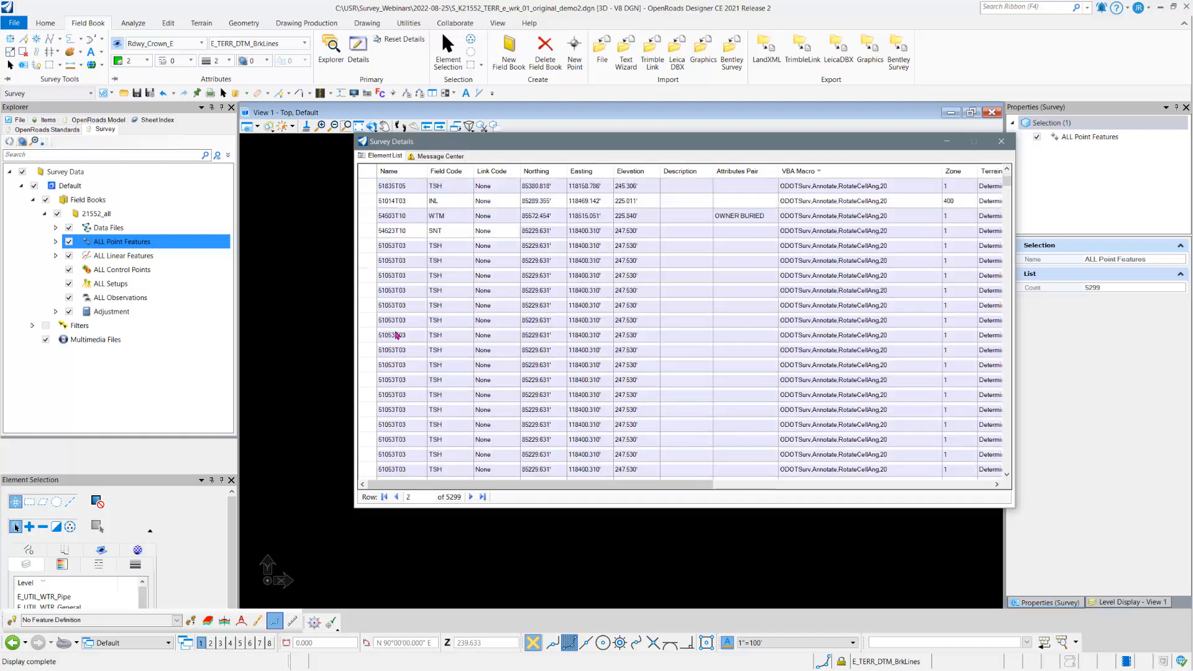
pyautogui.scroll(-10, 398, 338)
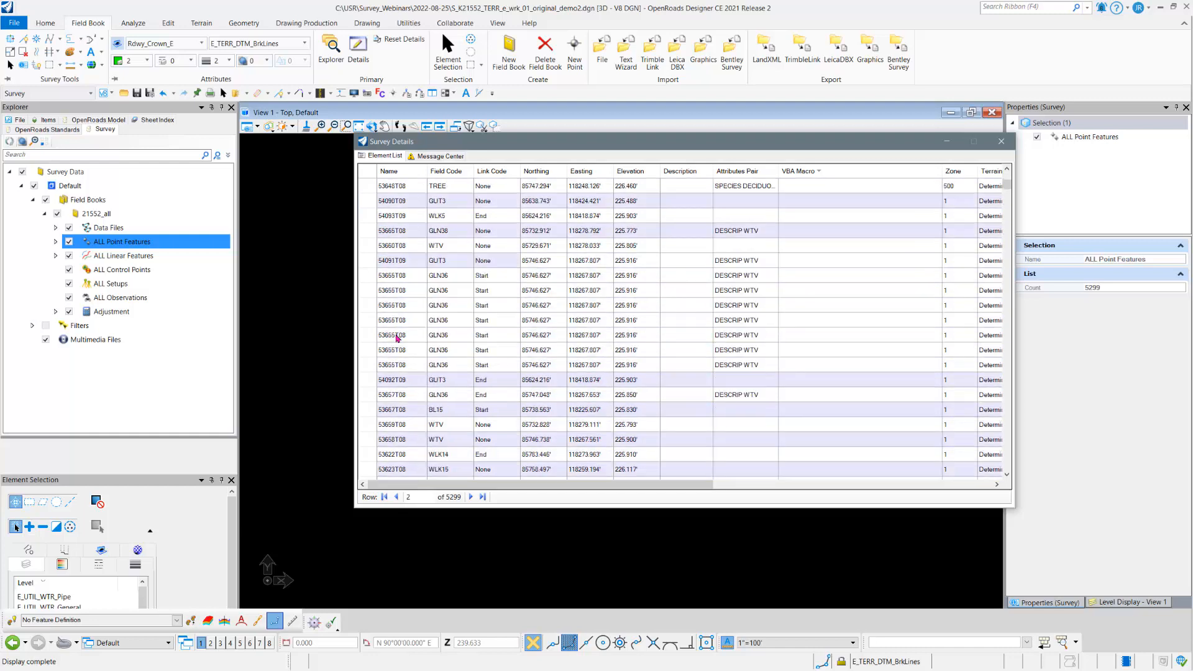
pyautogui.scroll(1, 397, 338)
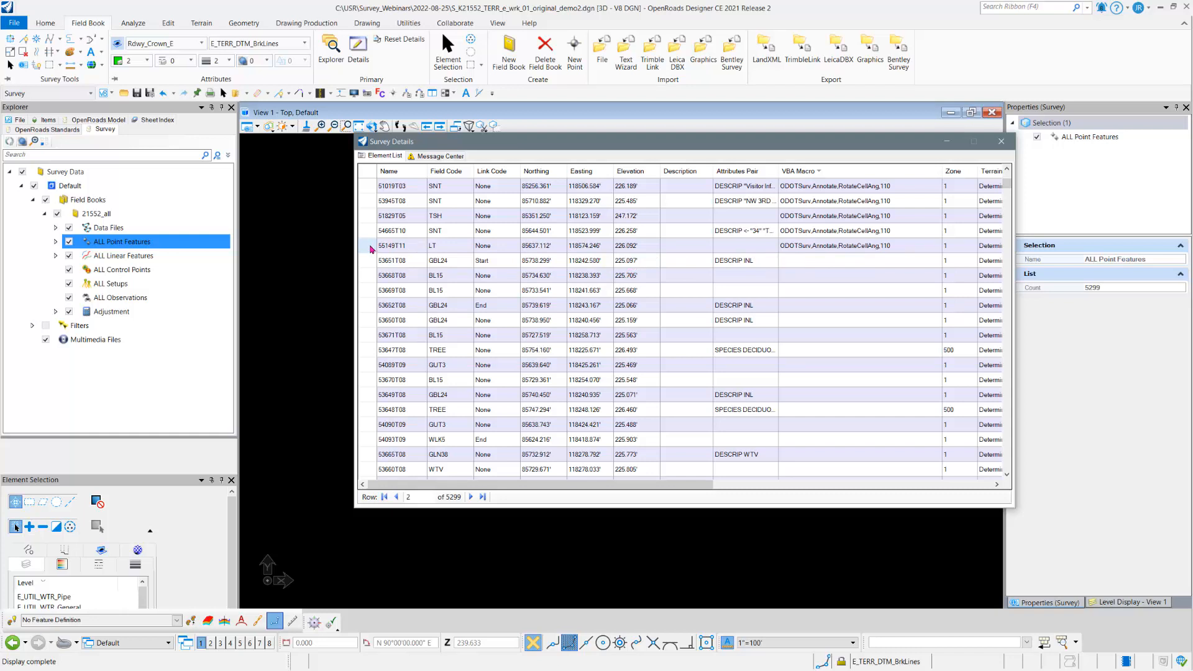
pyautogui.keyDown('shift'); pyautogui.click(372, 249); pyautogui.keyUp('shift')
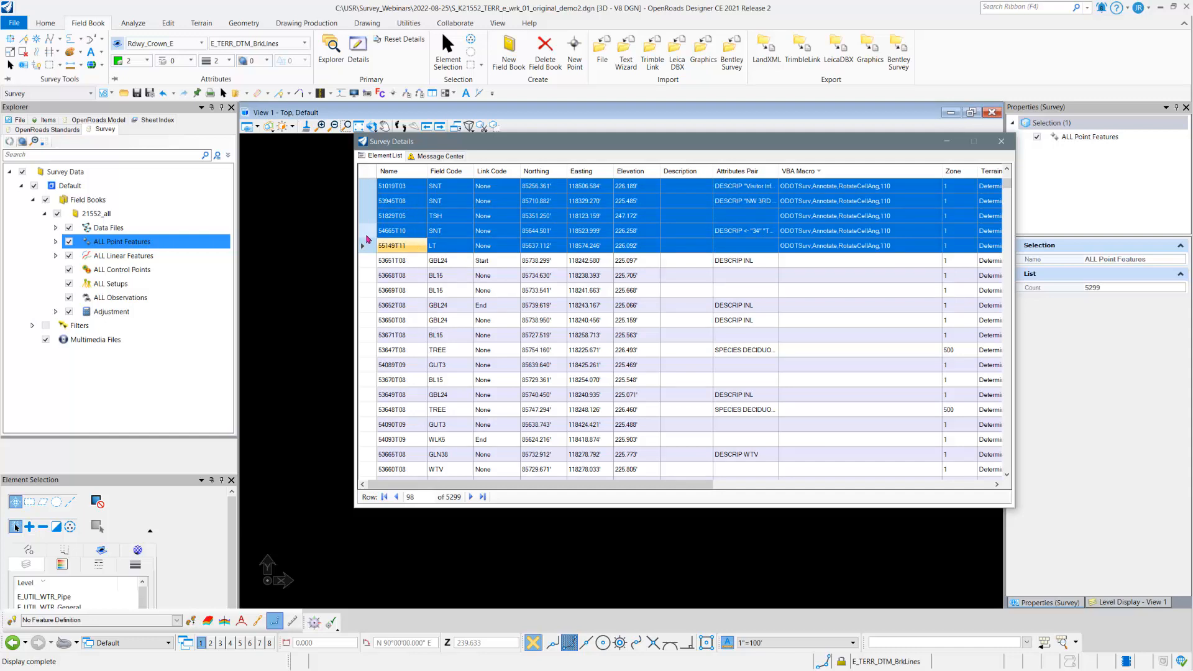
pyautogui.scroll(4, 368, 205)
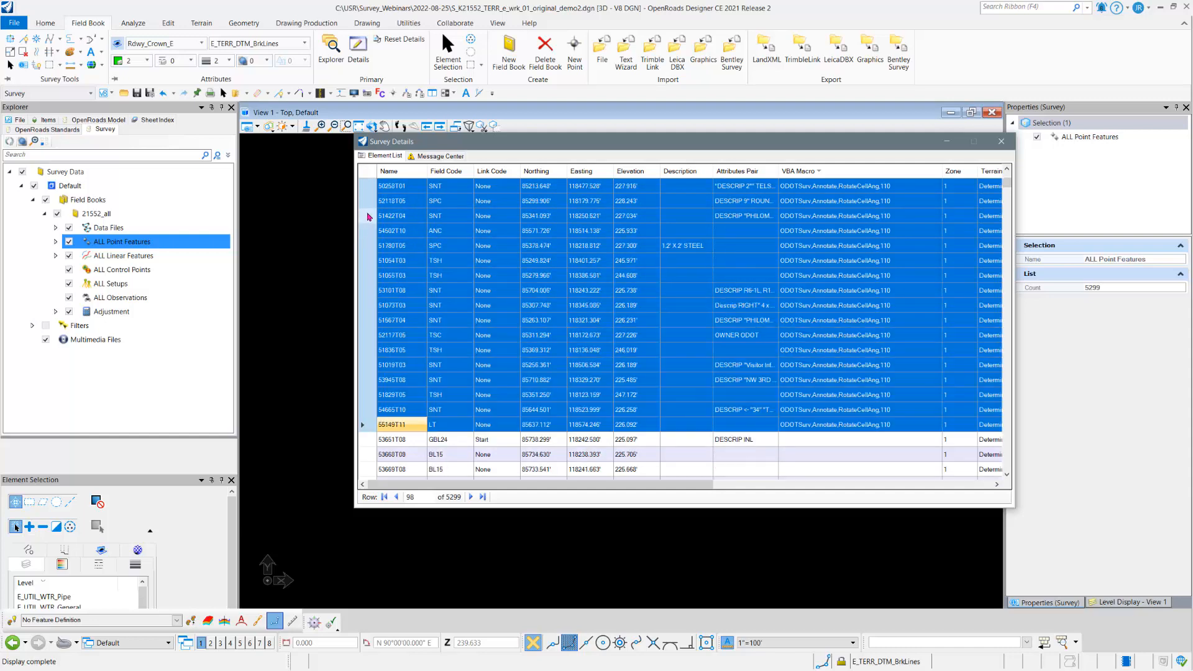
pyautogui.rightClick(368, 216)
pyautogui.moveTo(390, 221)
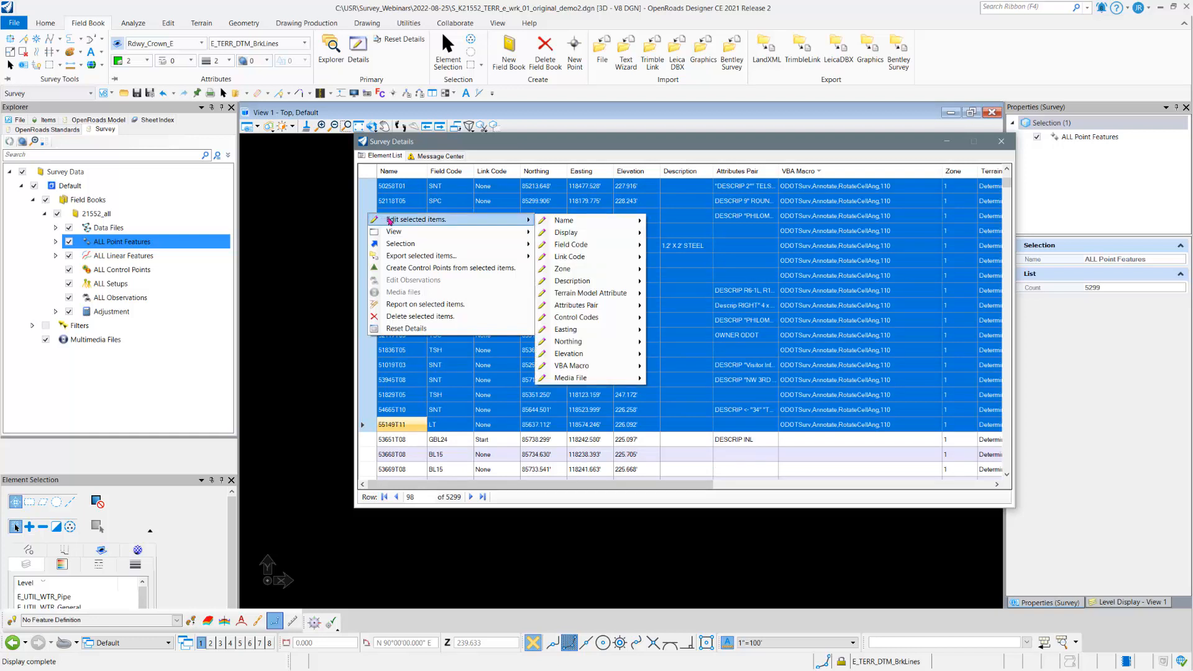
pyautogui.moveTo(606, 221)
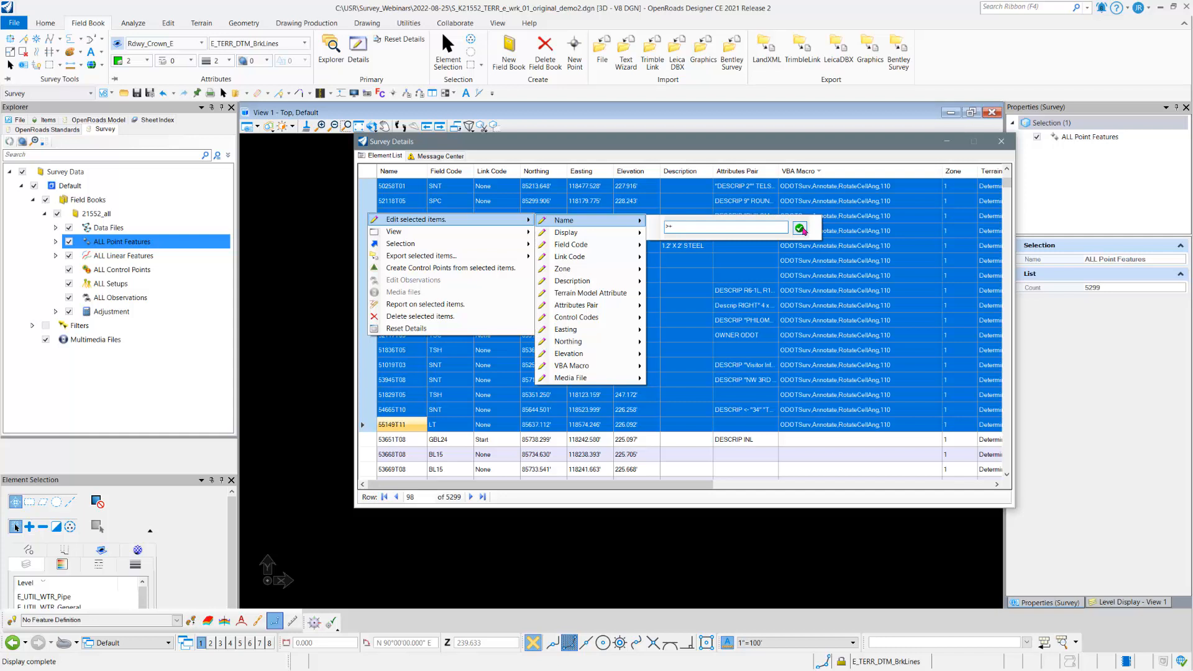
pyautogui.click(801, 229)
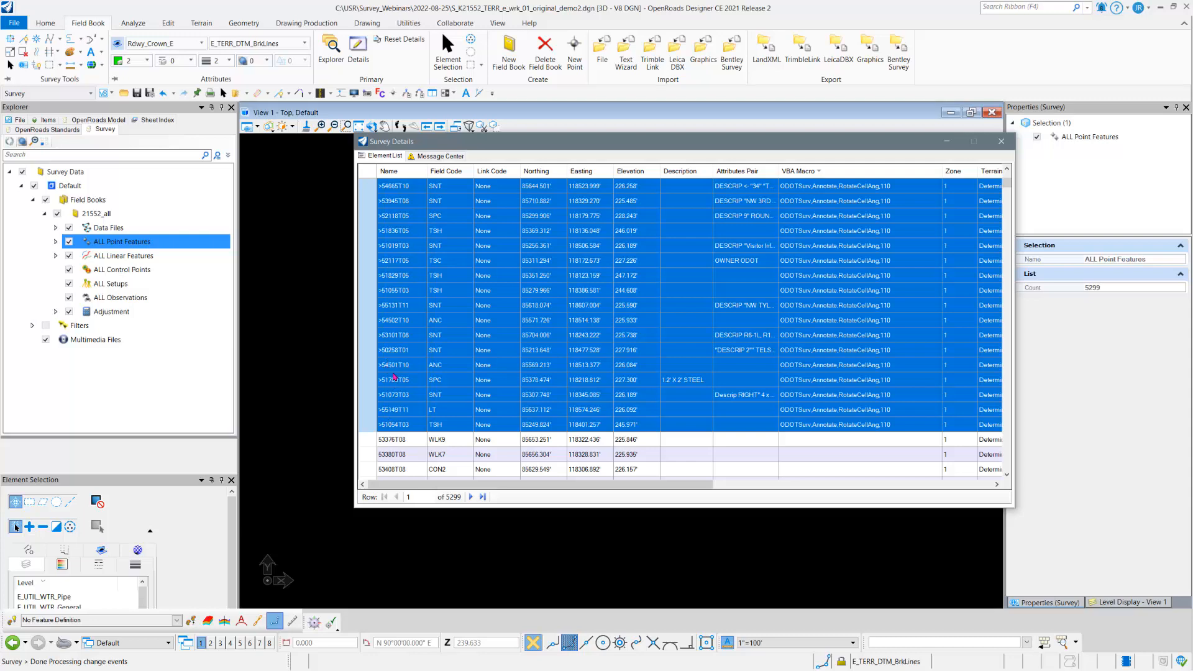
pyautogui.scroll(-3, 394, 375)
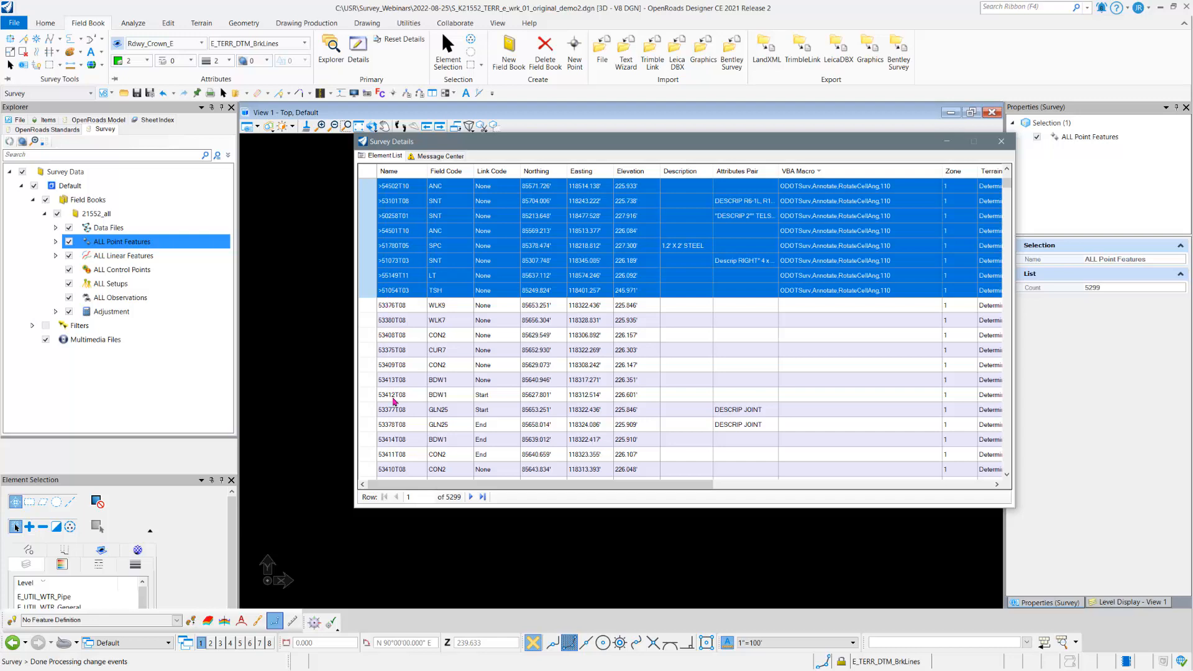
pyautogui.scroll(12, 421, 405)
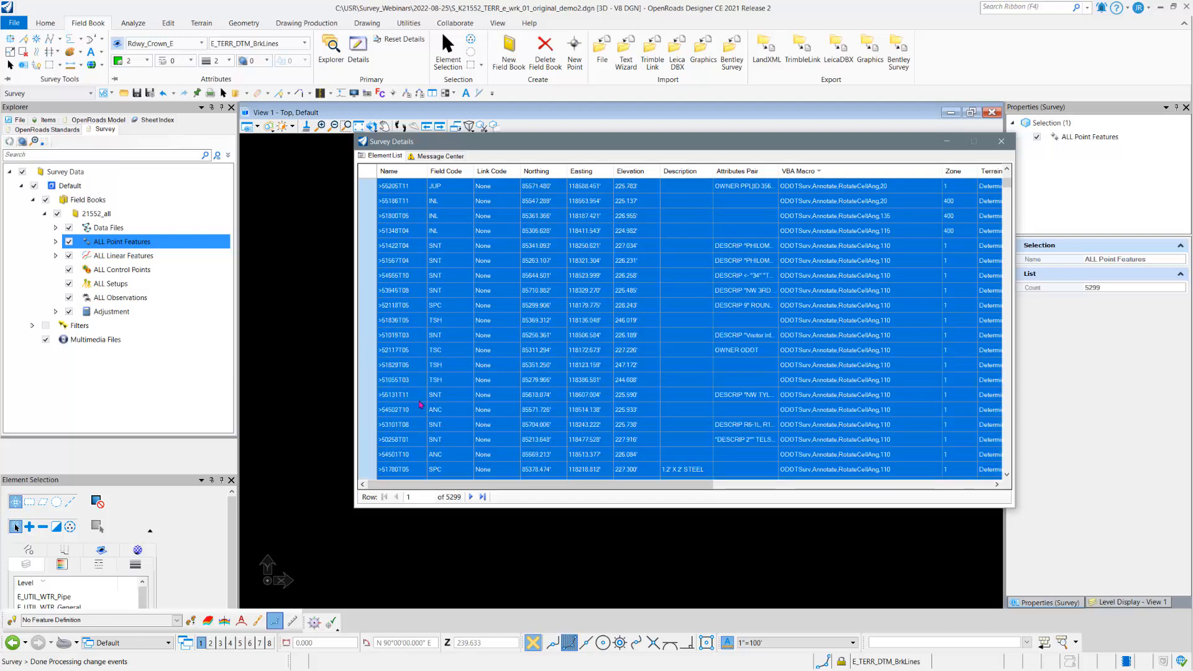
pyautogui.scroll(8, 420, 405)
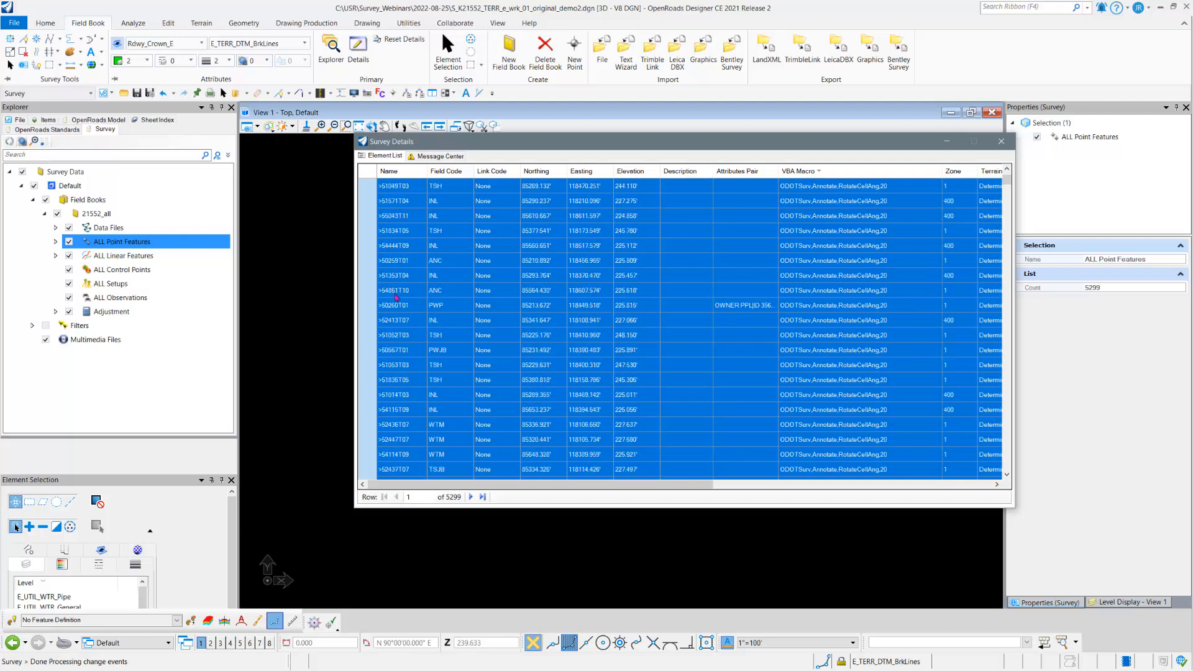
pyautogui.scroll(3, 411, 298)
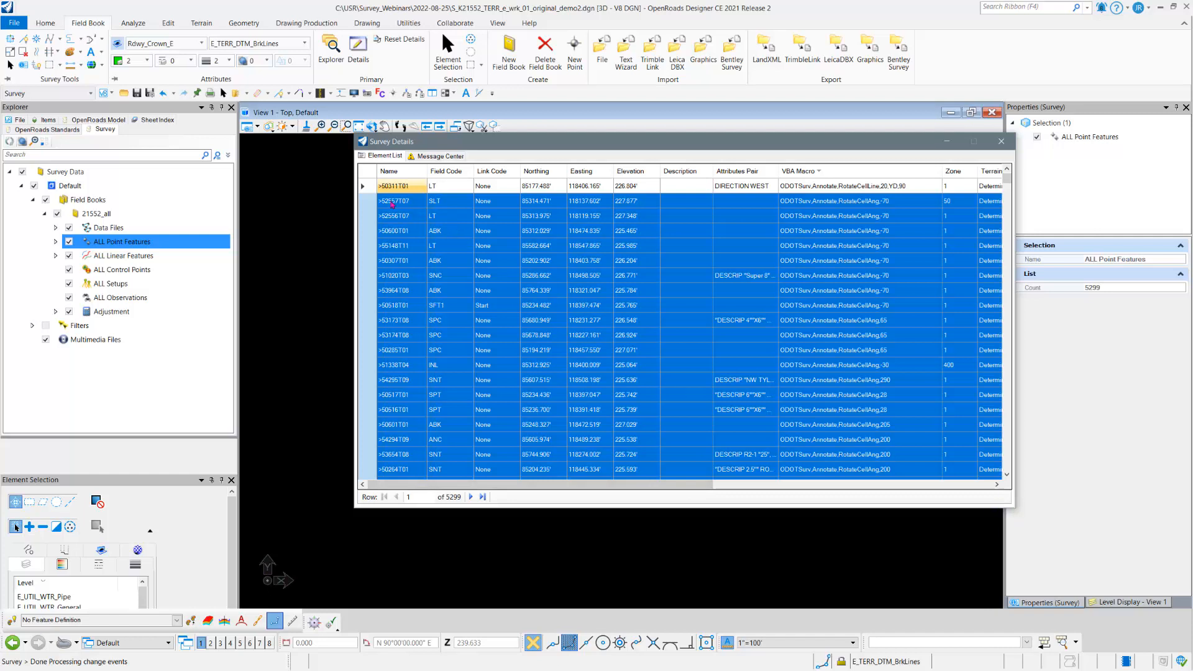
# Step: Select all listed points and export the point list as a comma-delimited CSV file named TEST-CSV in the 2022-08-25 folder
pyautogui.click(367, 174)
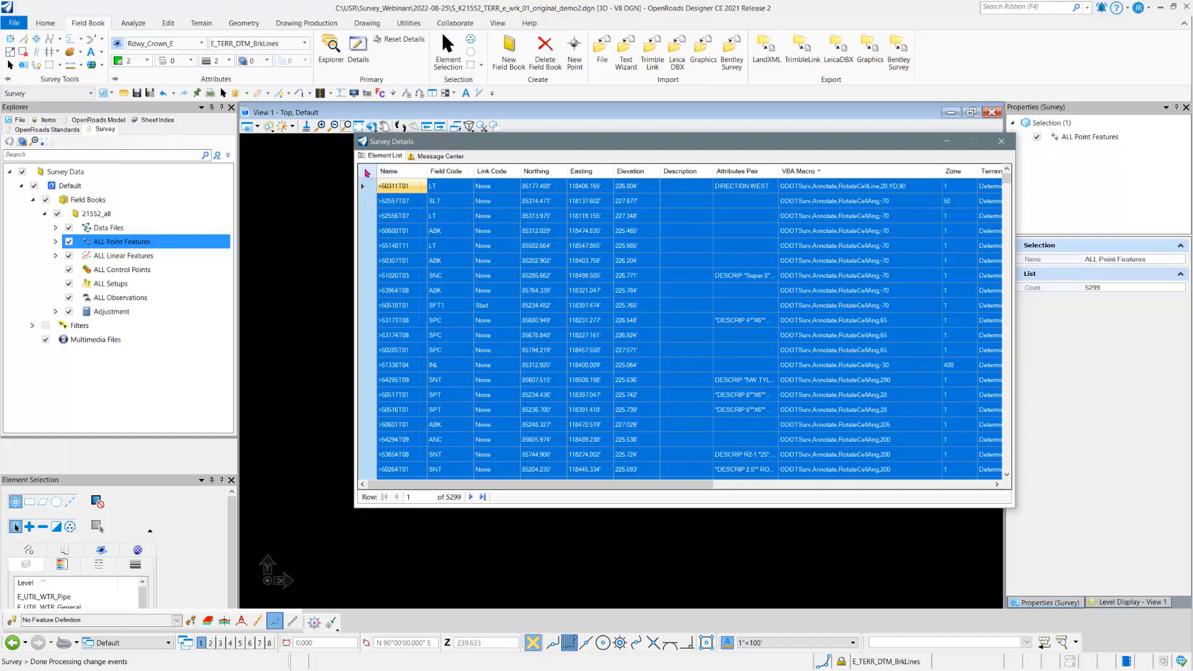
pyautogui.rightClick(366, 172)
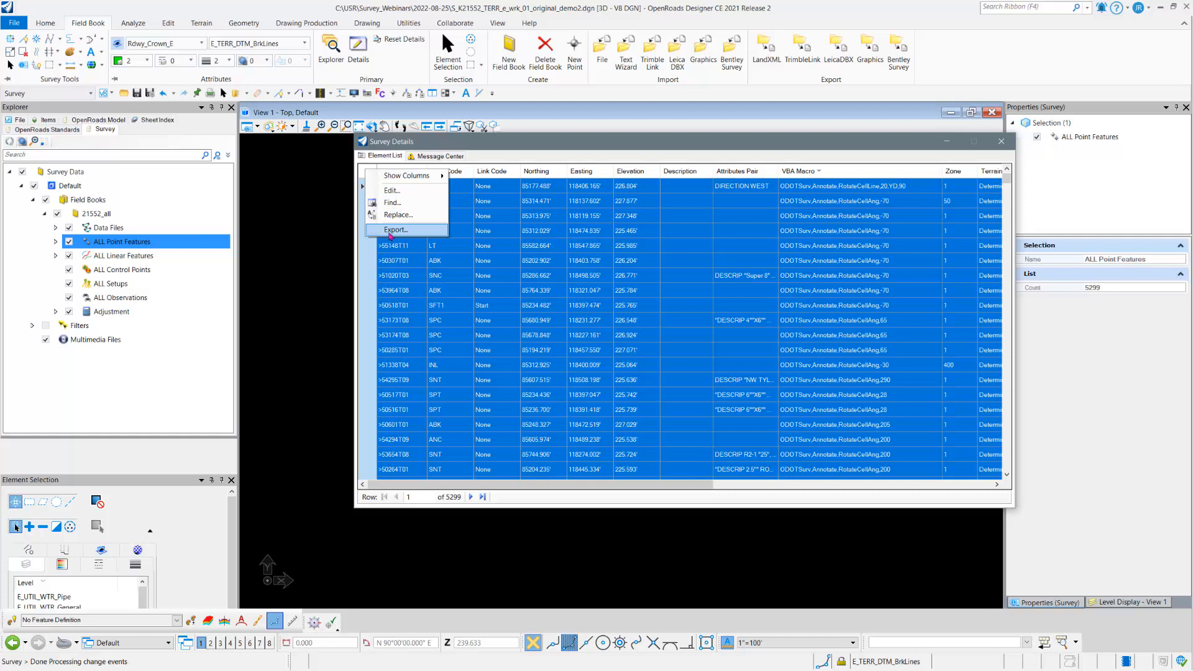
pyautogui.rightClick(369, 283)
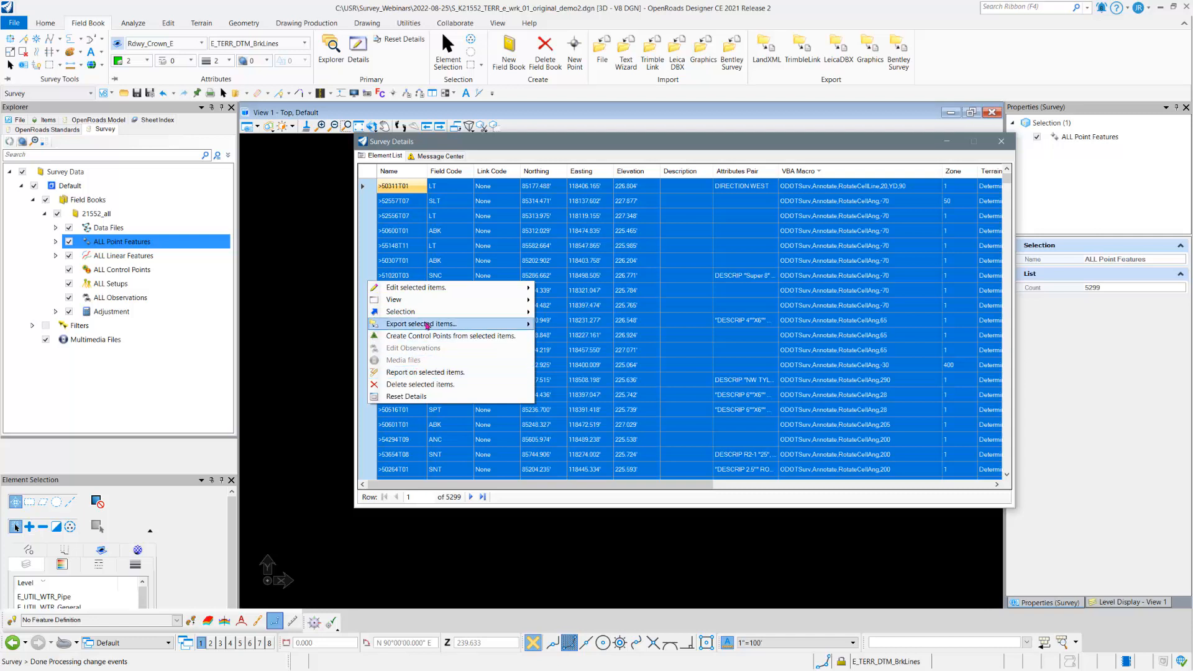
pyautogui.moveTo(428, 325)
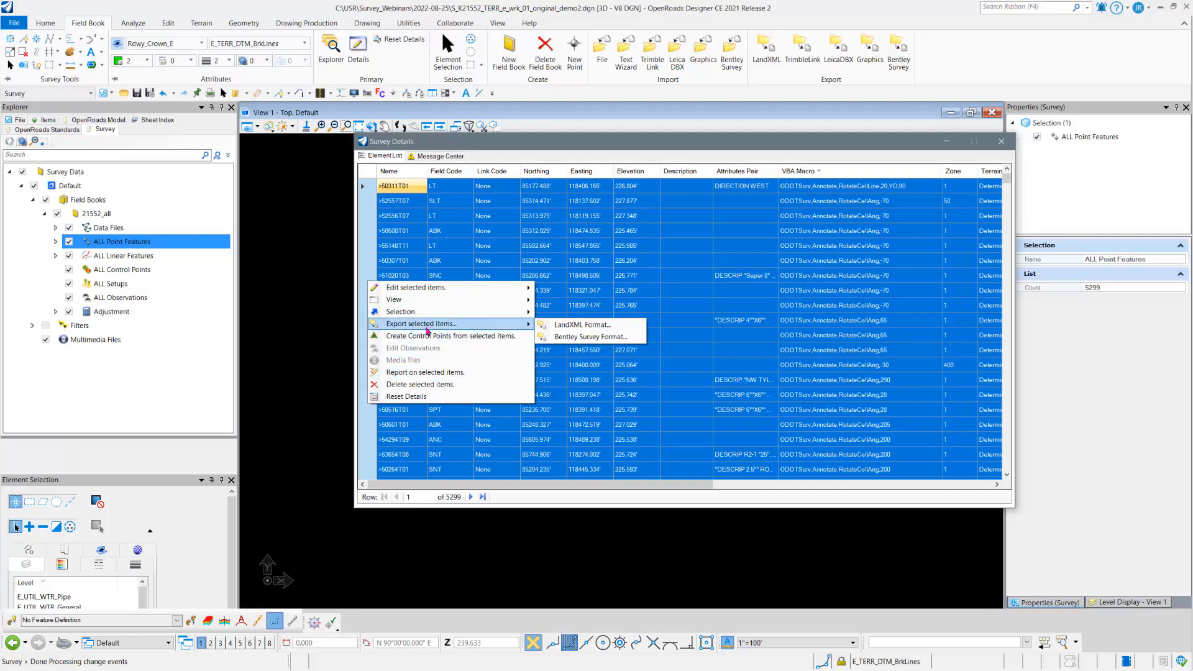
pyautogui.rightClick(373, 176)
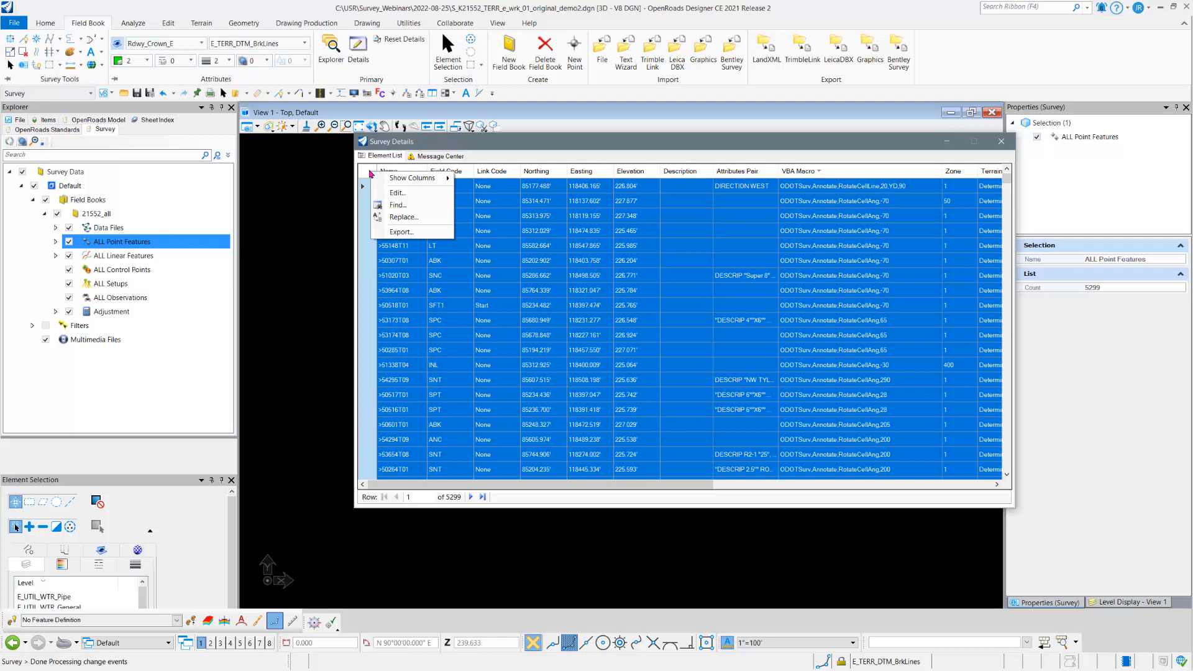
pyautogui.click(402, 232)
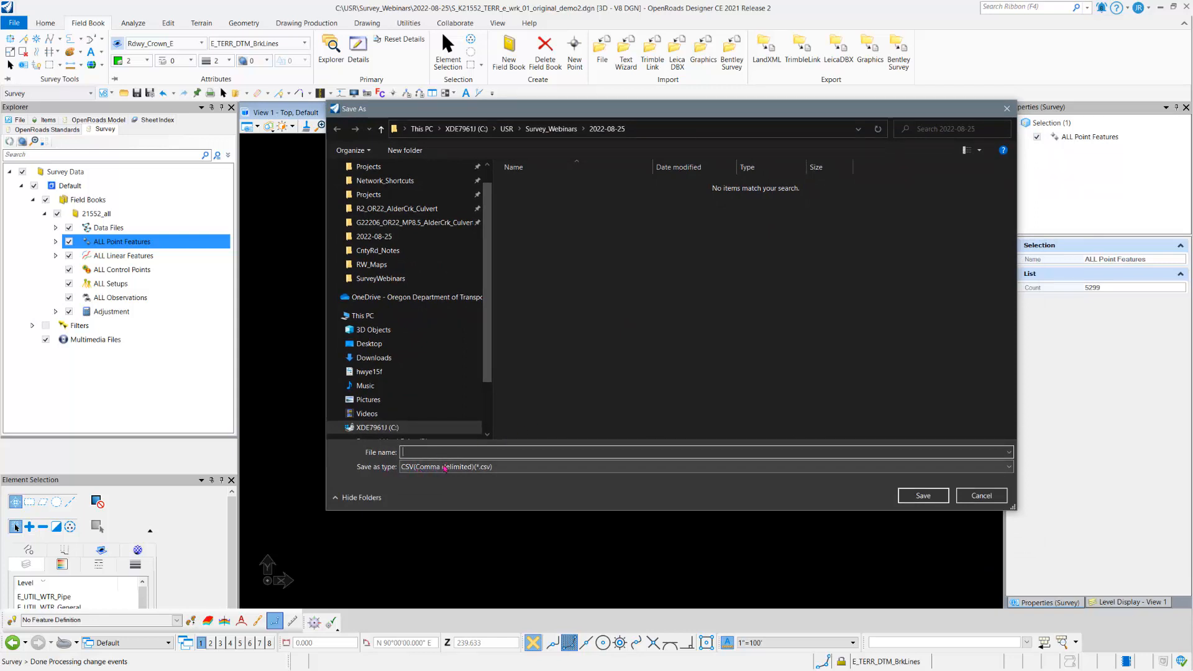
pyautogui.click(445, 468)
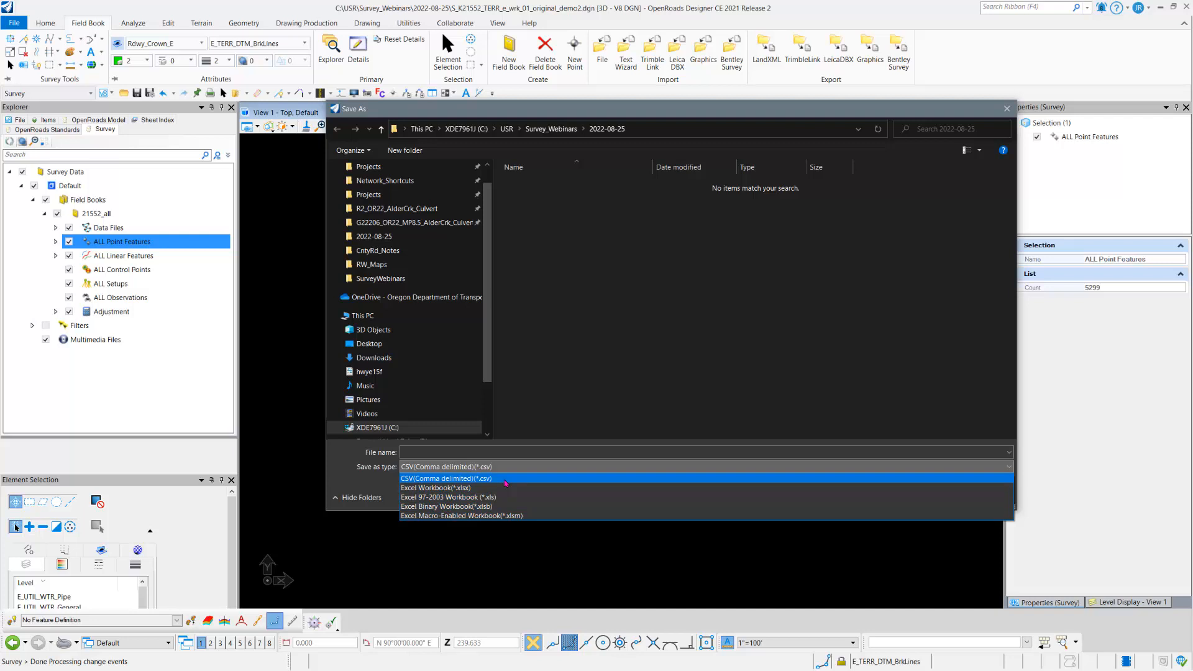
pyautogui.click(506, 479)
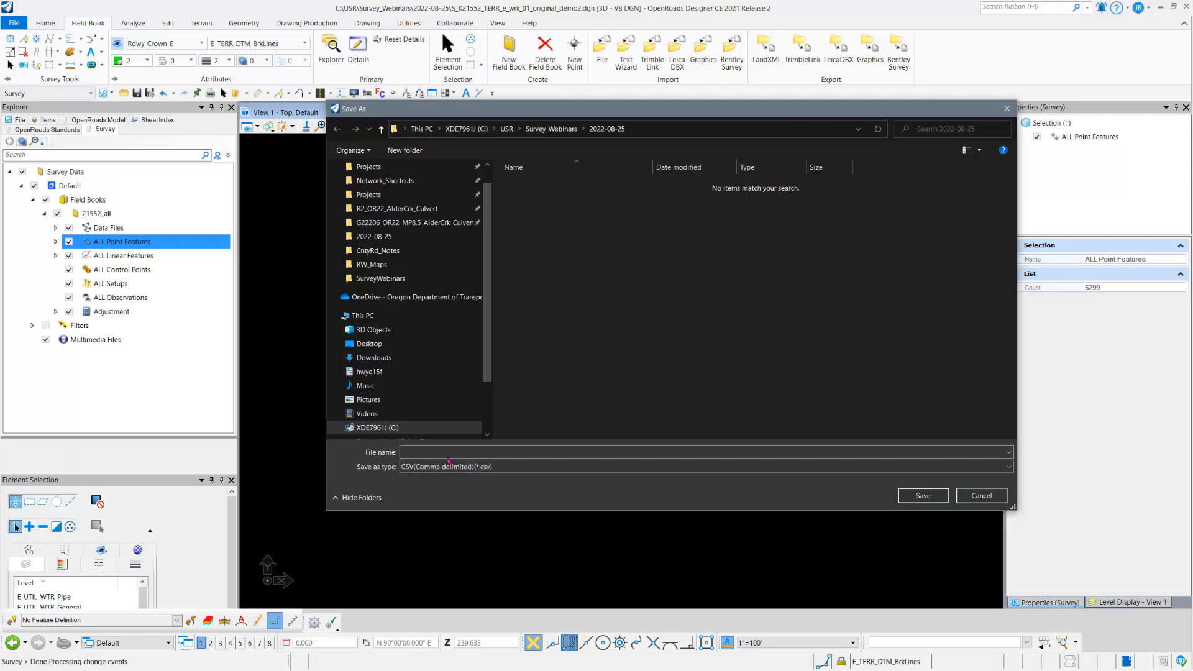
pyautogui.click(444, 451)
pyautogui.write('TE')
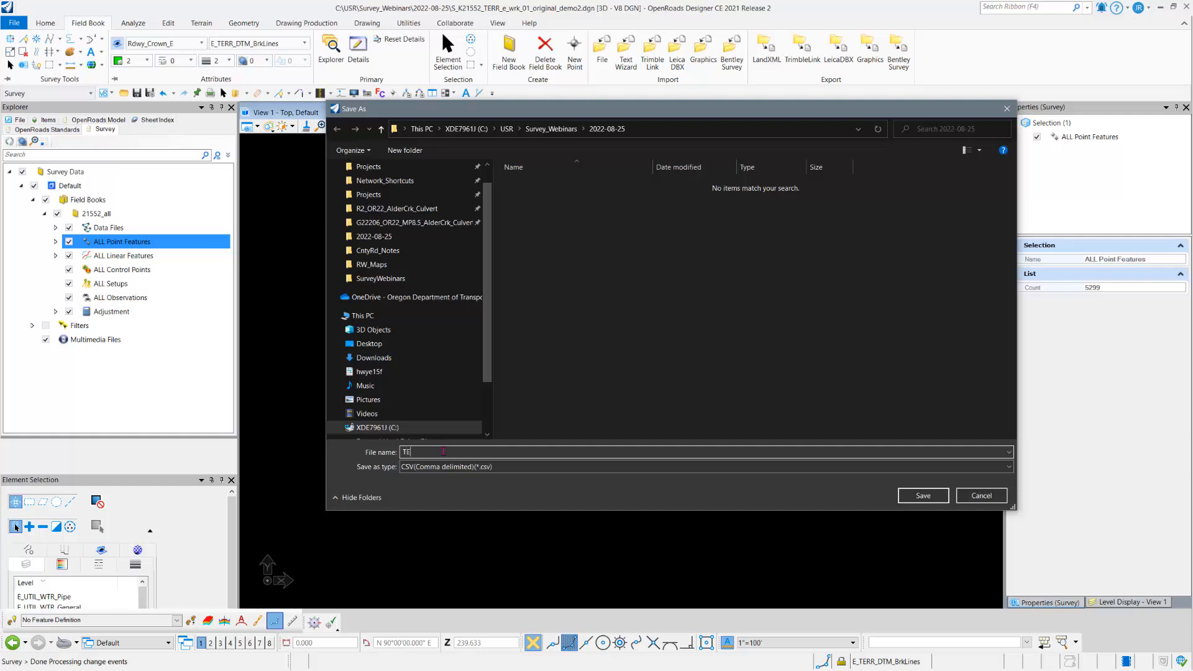
pyautogui.write('ST-CSV')
pyautogui.click(924, 495)
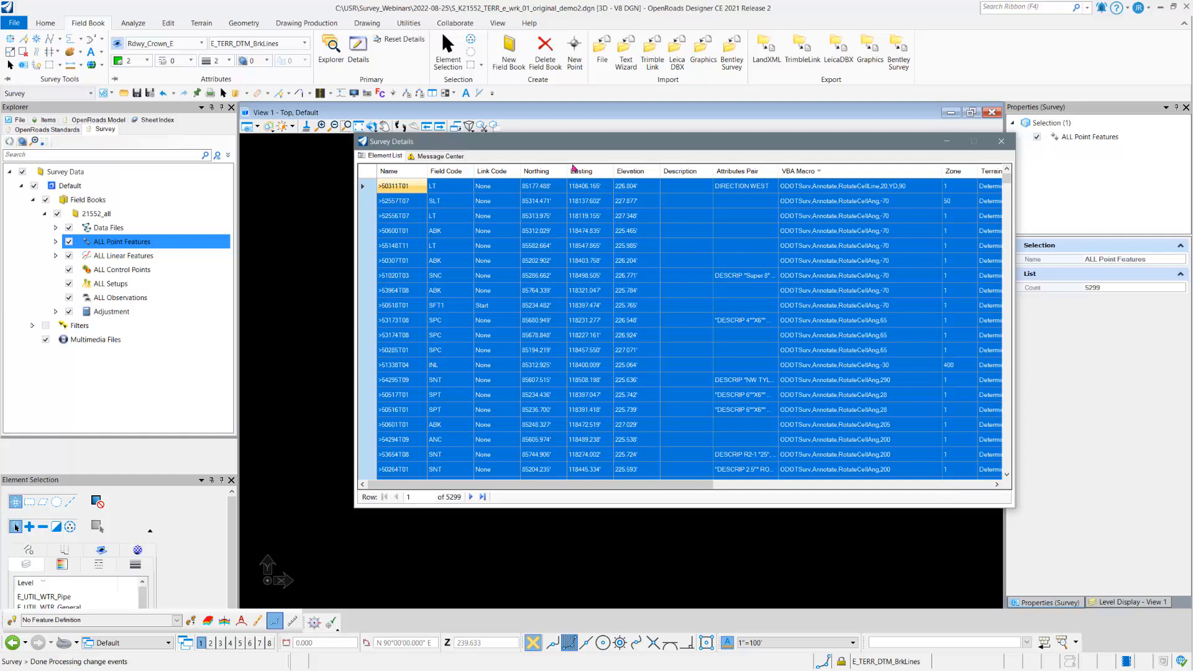
# Step: Export the point list again as an Excel Workbook (*.xlsx) named TEST-EXCEL
pyautogui.rightClick(370, 173)
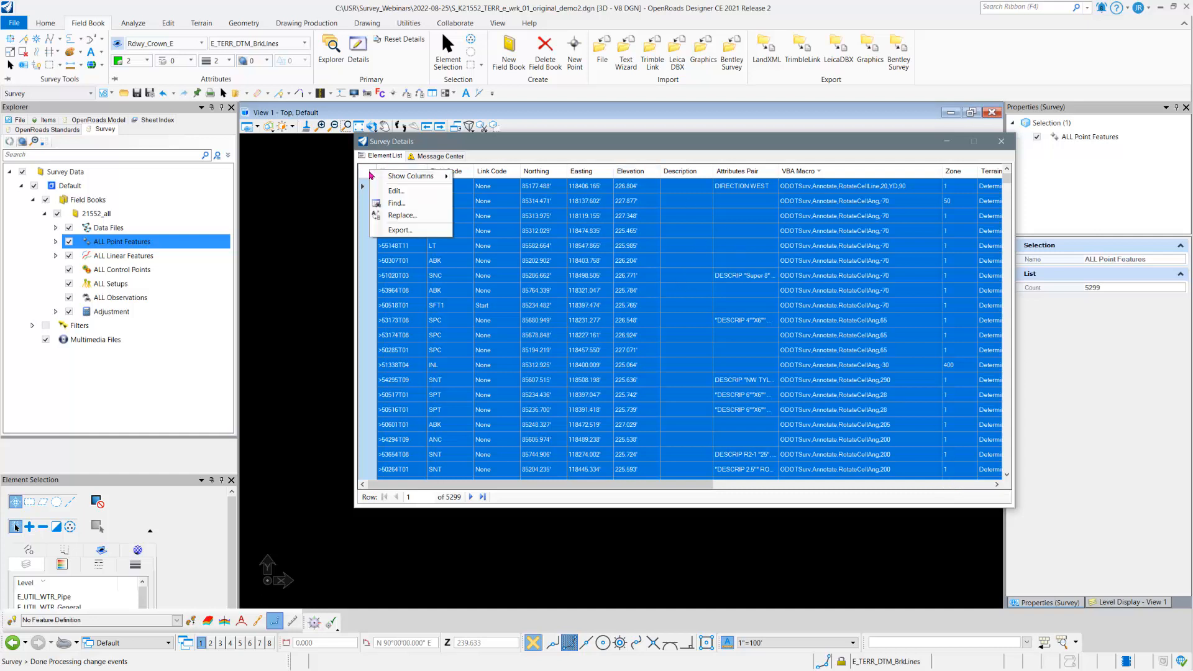
pyautogui.click(402, 230)
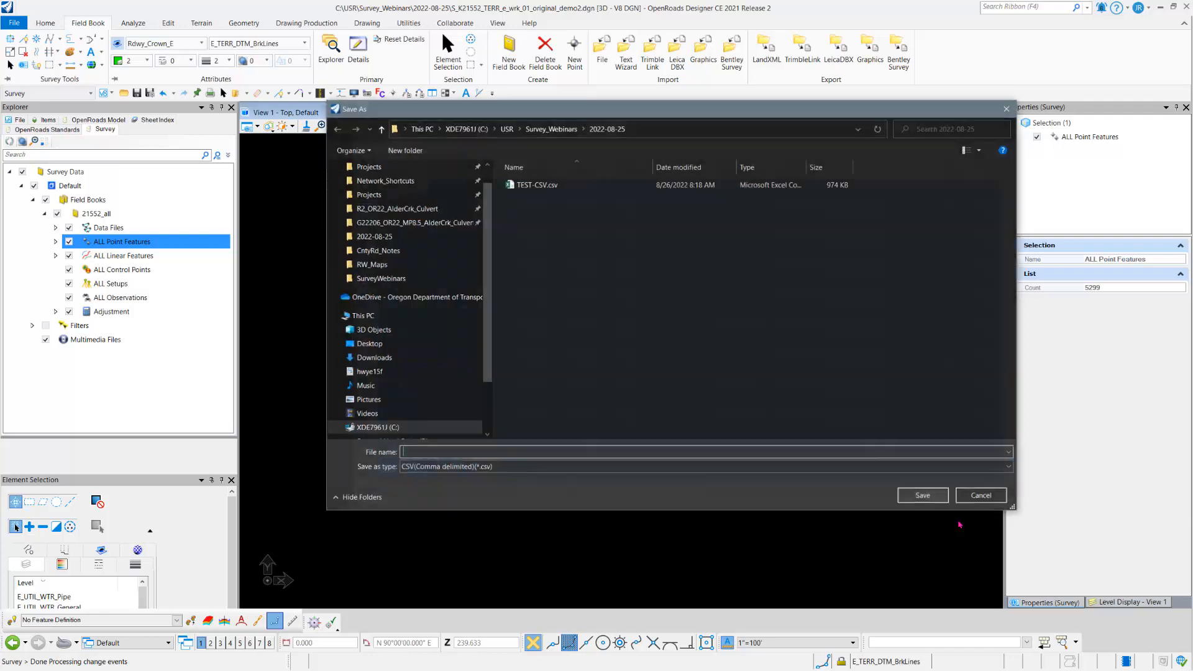
pyautogui.click(525, 467)
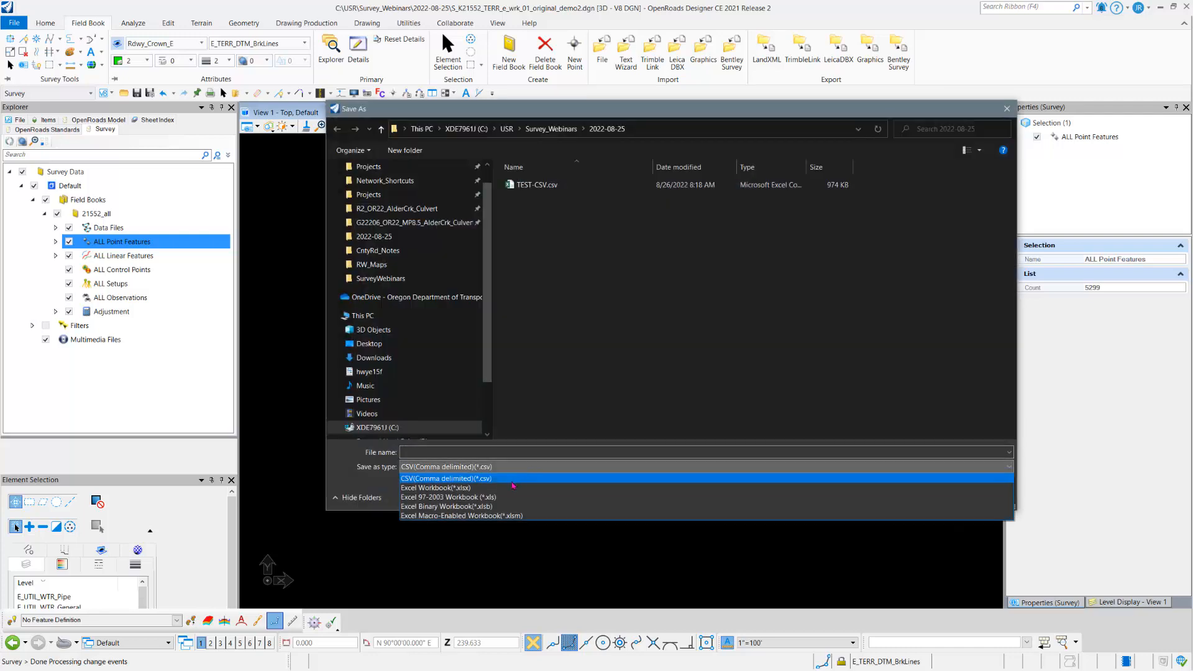
pyautogui.click(512, 488)
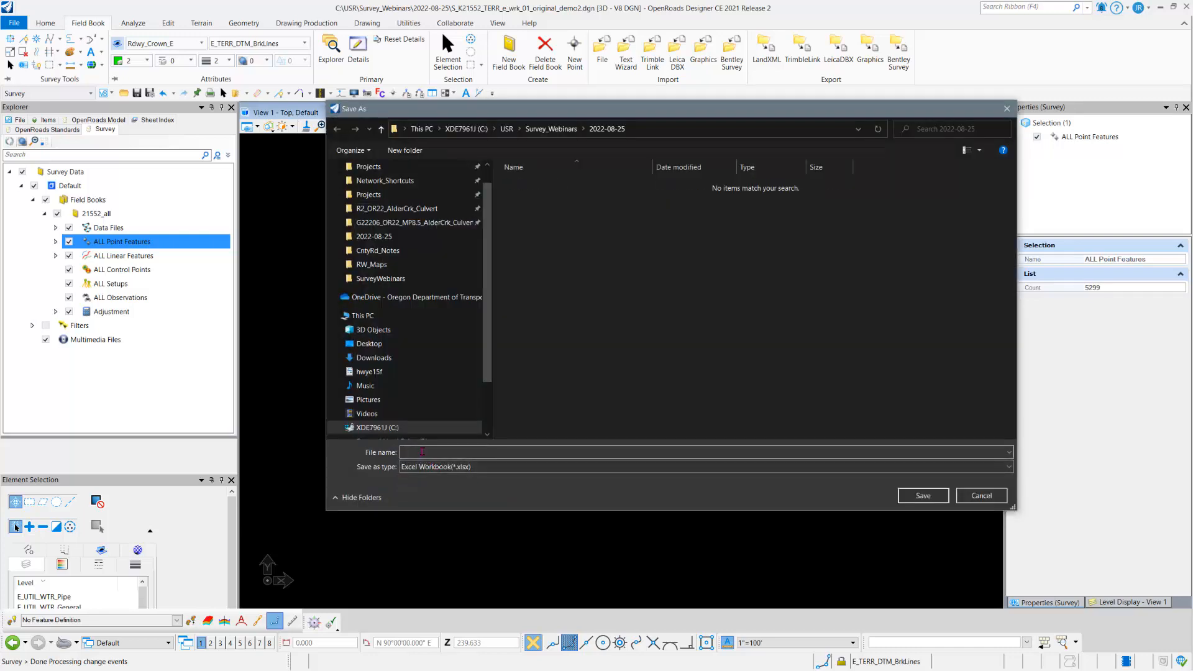
pyautogui.write('TEST-')
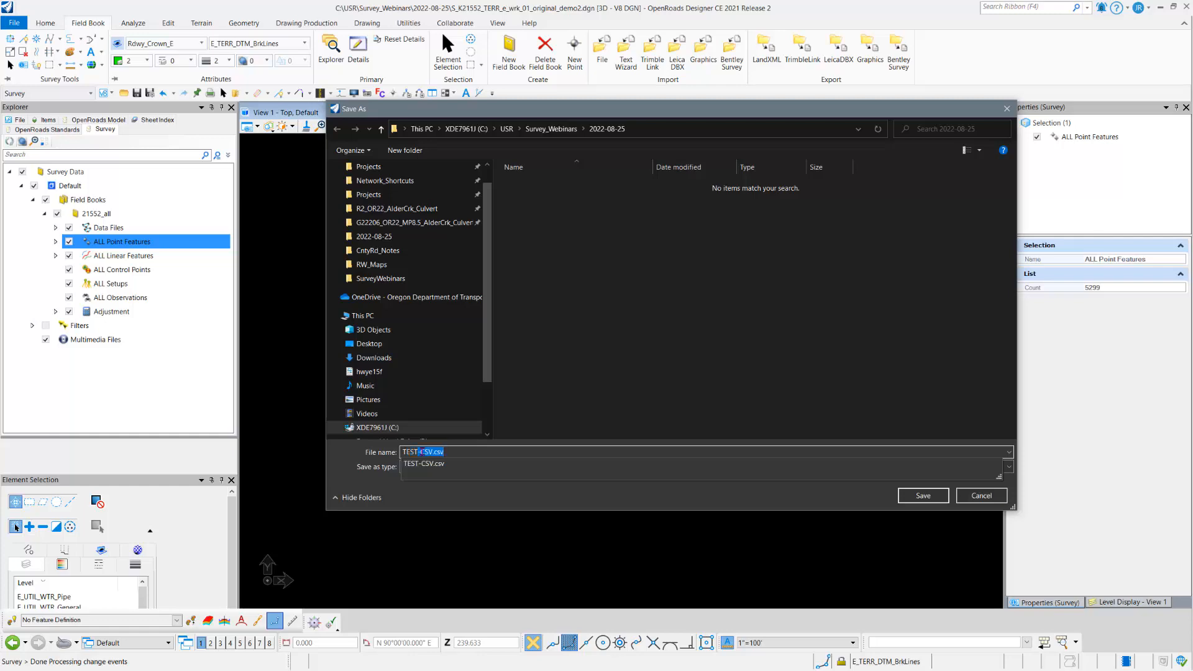
pyautogui.write('EXCEL')
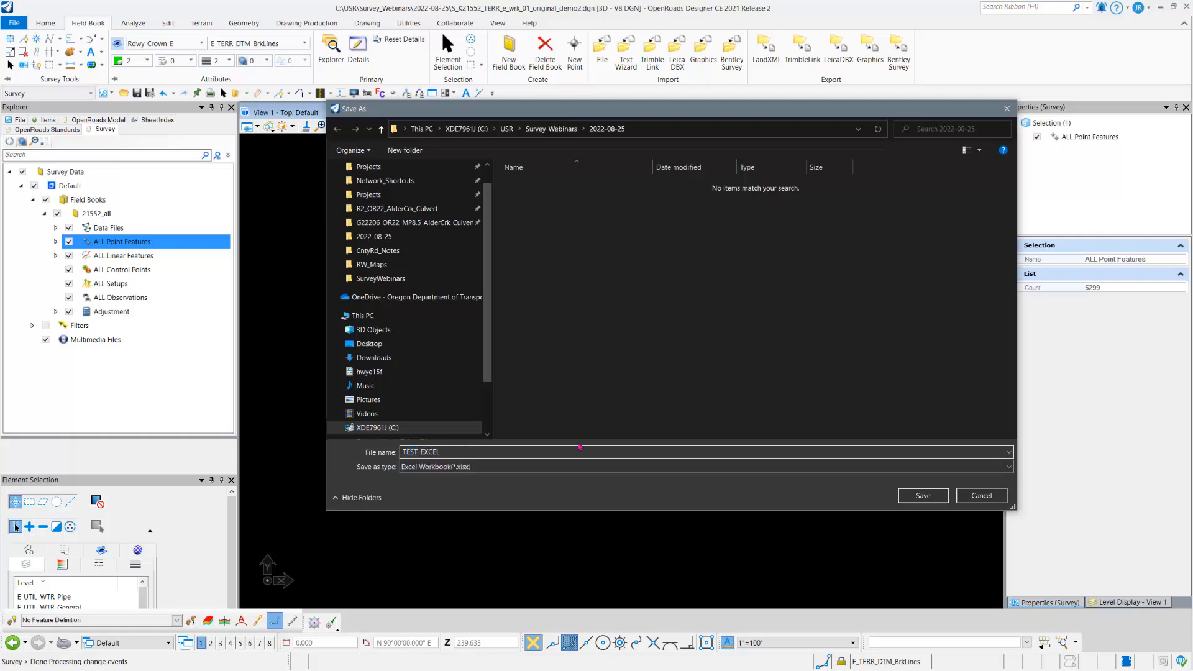
pyautogui.click(918, 496)
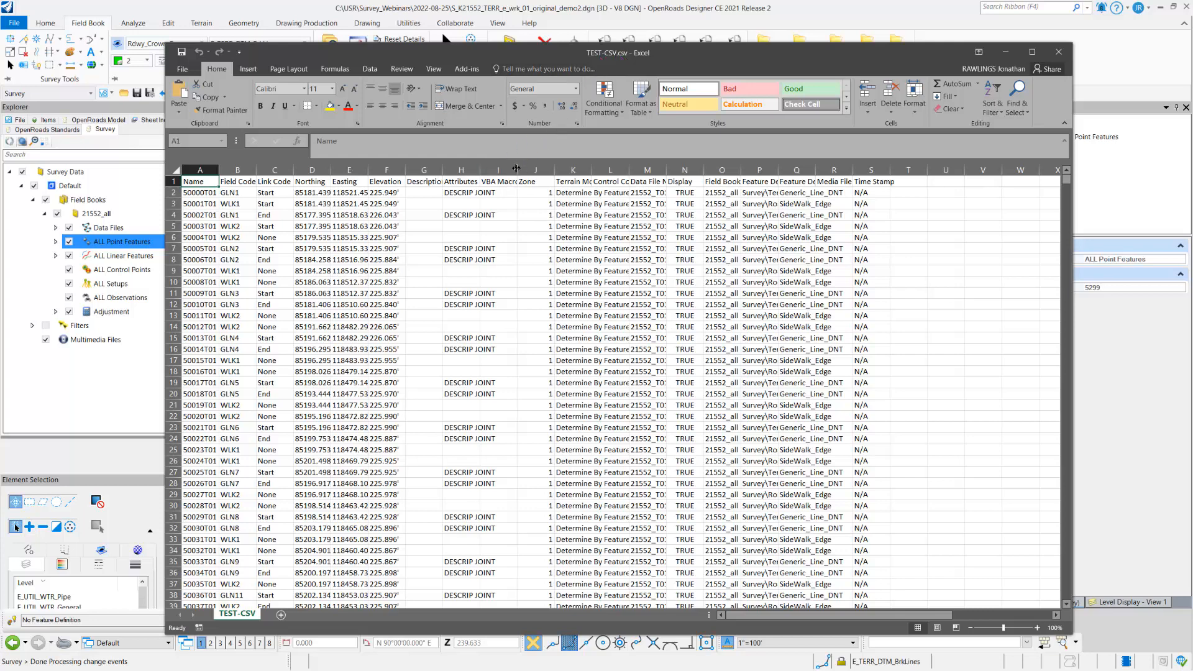
# Step: Widen the VBA Macro column in TEST-CSV.csv and sort the entire sheet by Name from A to Z, with headers
pyautogui.moveTo(516, 167); pyautogui.dragTo(587, 166)
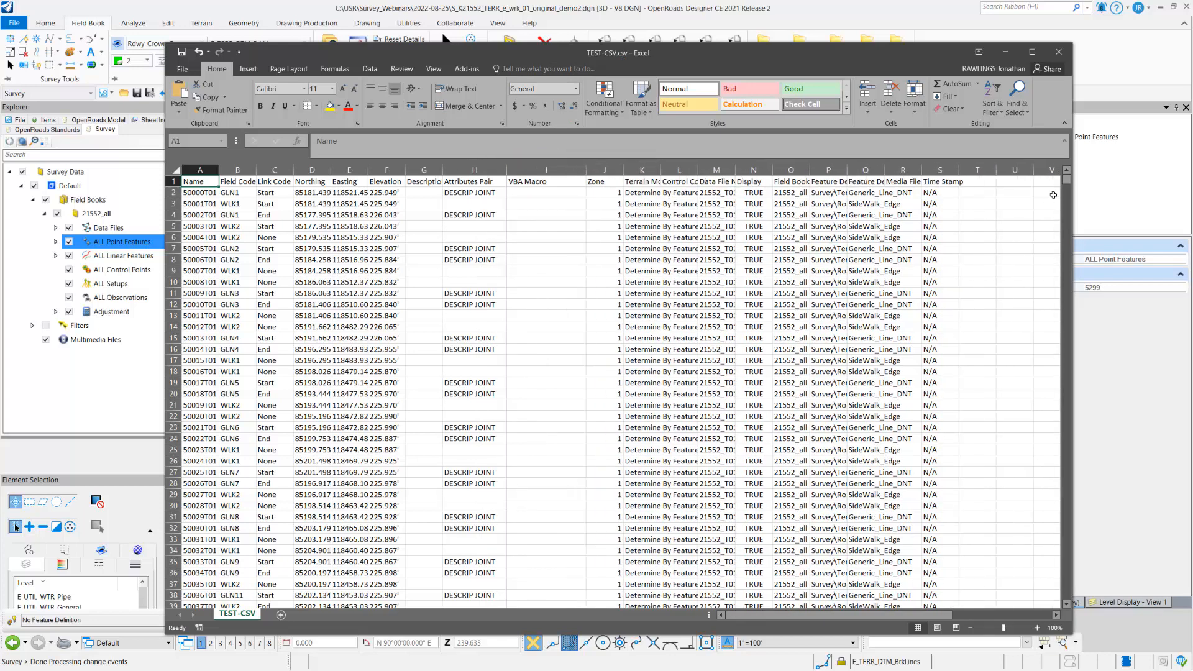
pyautogui.click(175, 170)
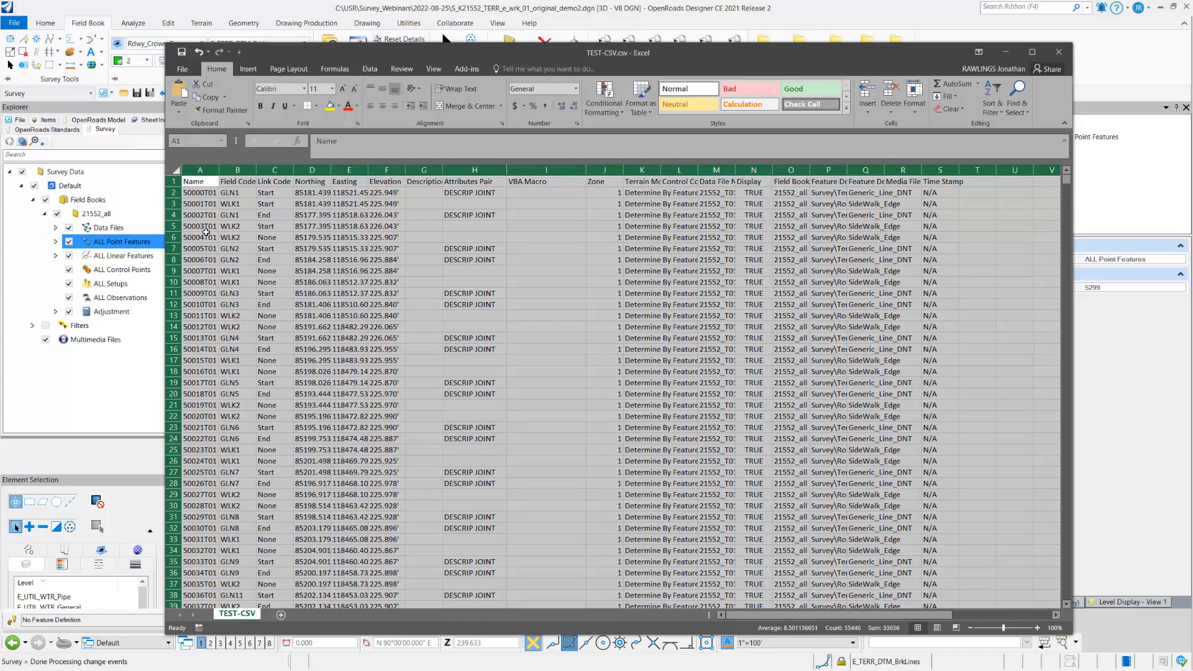
pyautogui.click(995, 113)
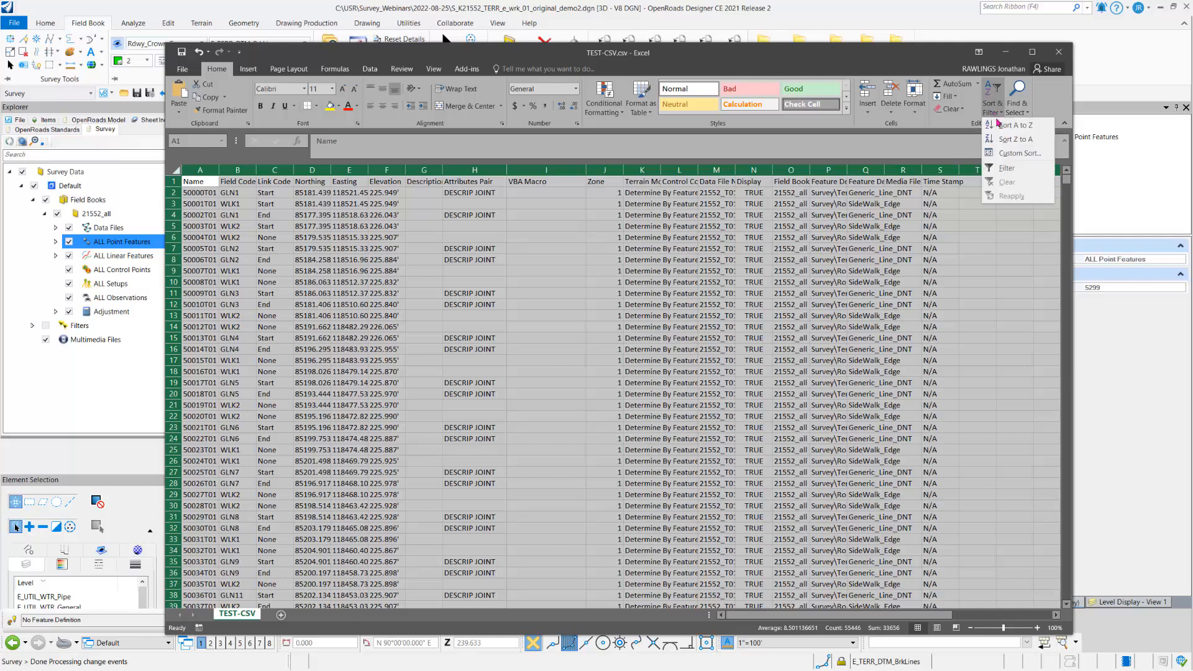
pyautogui.click(1000, 153)
pyautogui.click(533, 319)
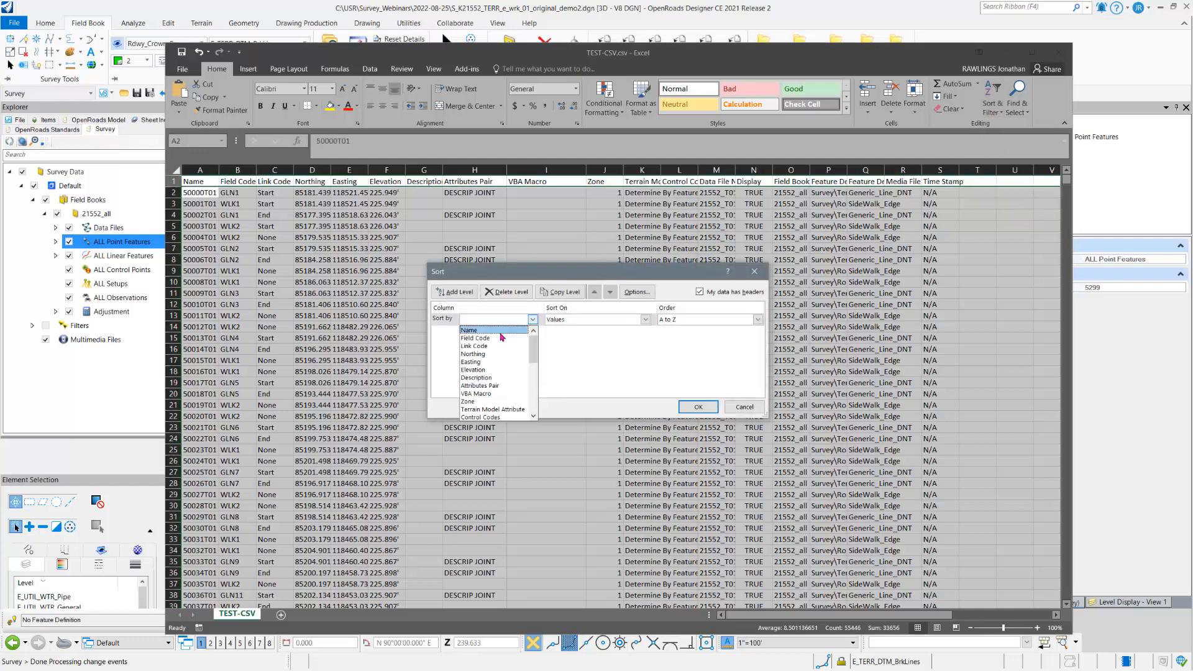
pyautogui.click(507, 336)
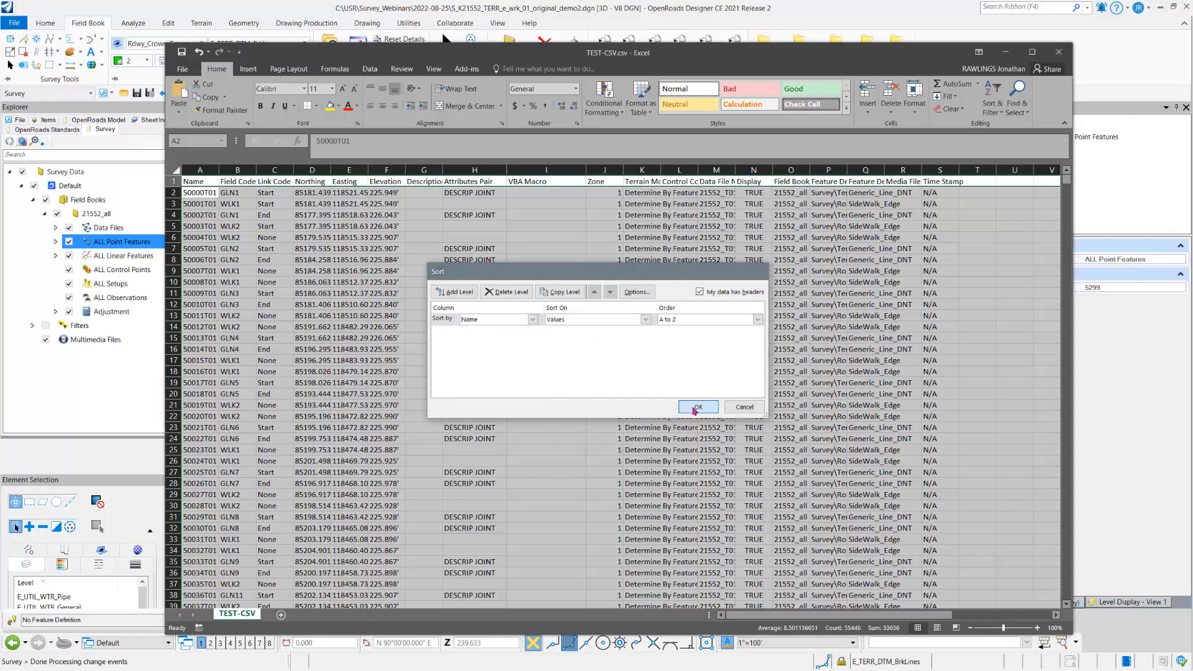
pyautogui.click(695, 407)
# Step: Widen the Name column to show the full point names, and close TEST-CSV.csv
pyautogui.click(278, 257)
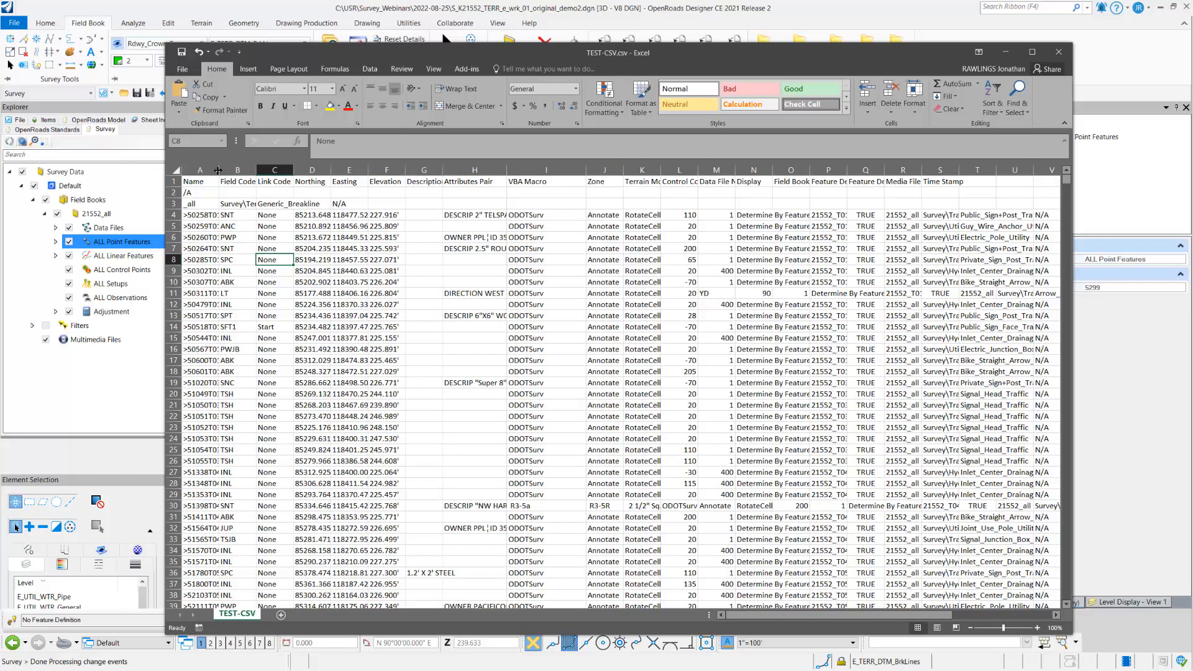
pyautogui.moveTo(218, 171); pyautogui.dragTo(234, 172)
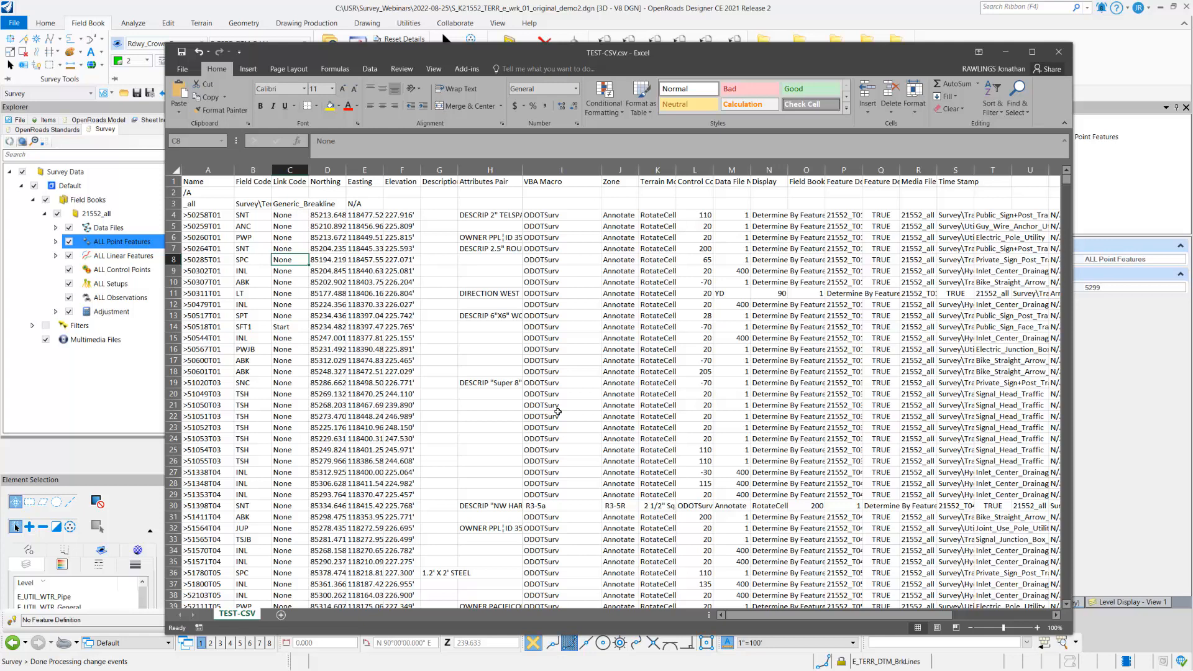
pyautogui.click(1061, 53)
pyautogui.click(596, 355)
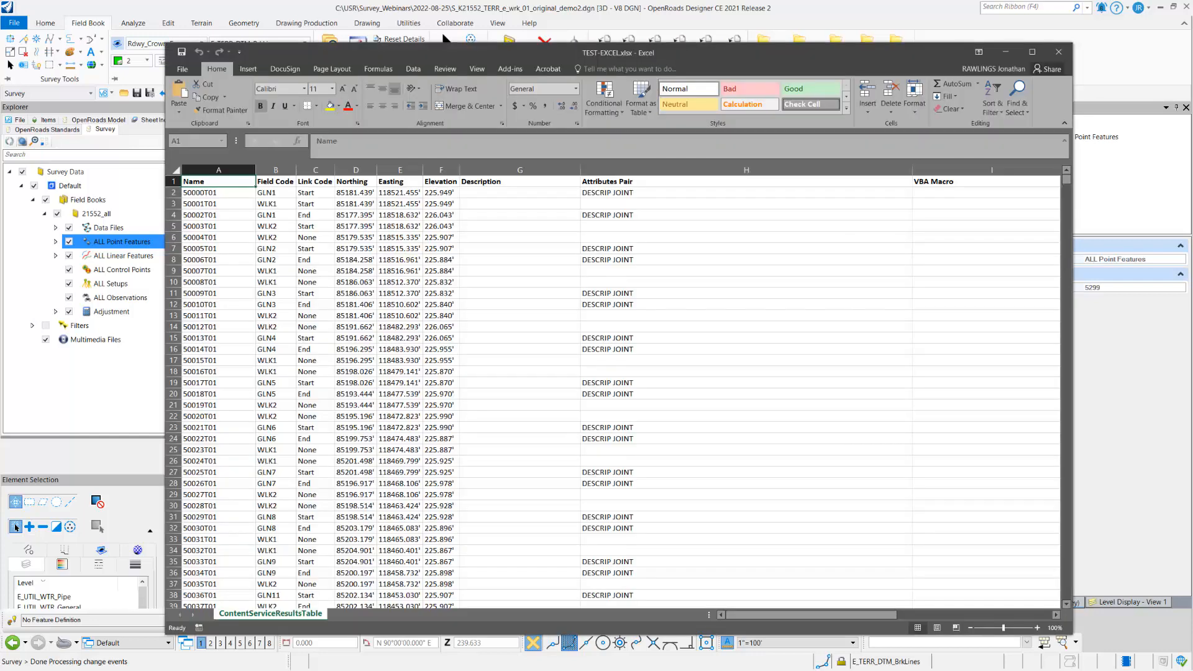
# Step: Narrow the Attributes Pair column in TEST-EXCEL.xlsx and sort the entire sheet by Name from A to Z
pyautogui.click(1034, 55)
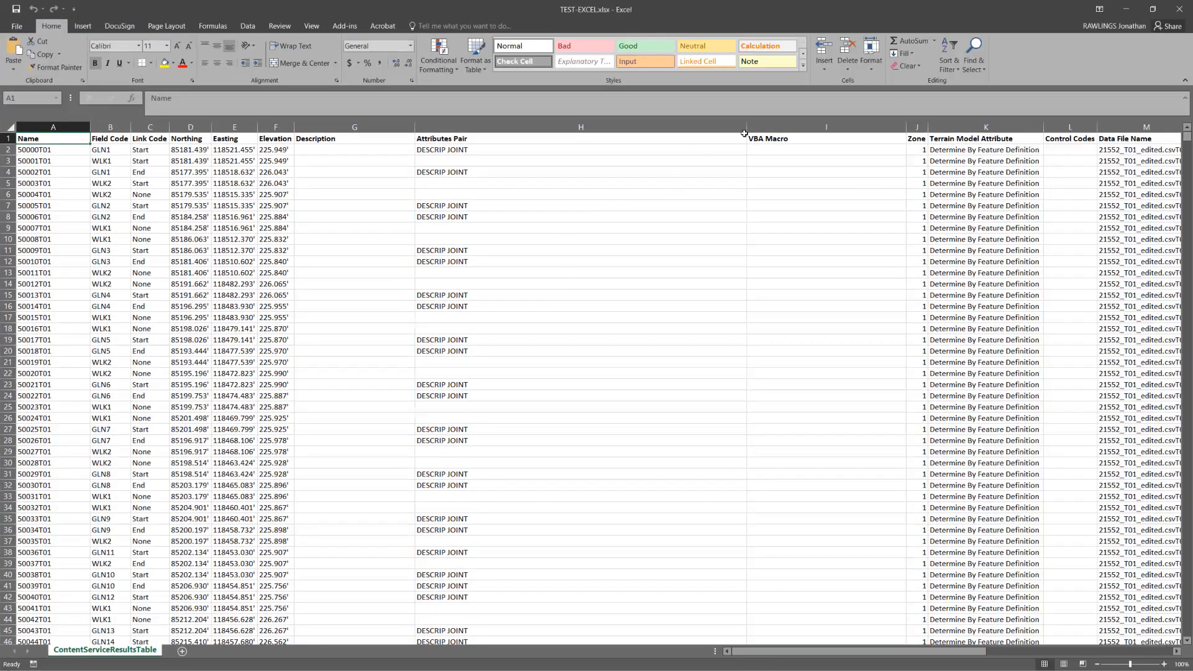
pyautogui.moveTo(745, 128); pyautogui.dragTo(558, 129)
pyautogui.click(6, 127)
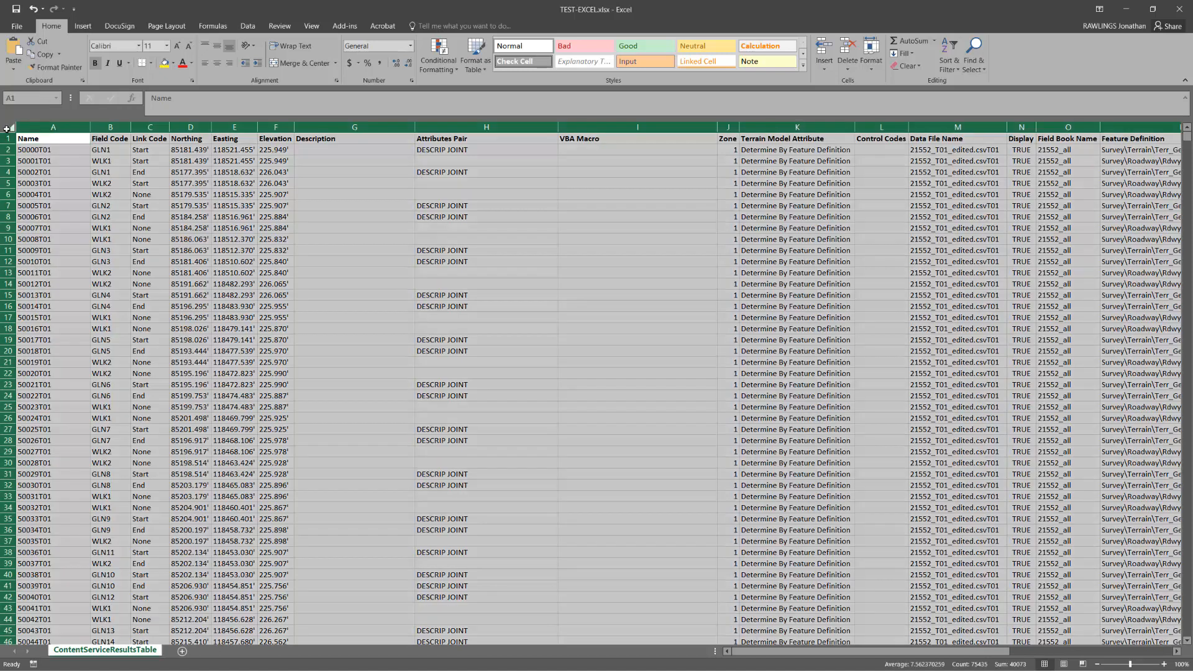
pyautogui.click(948, 62)
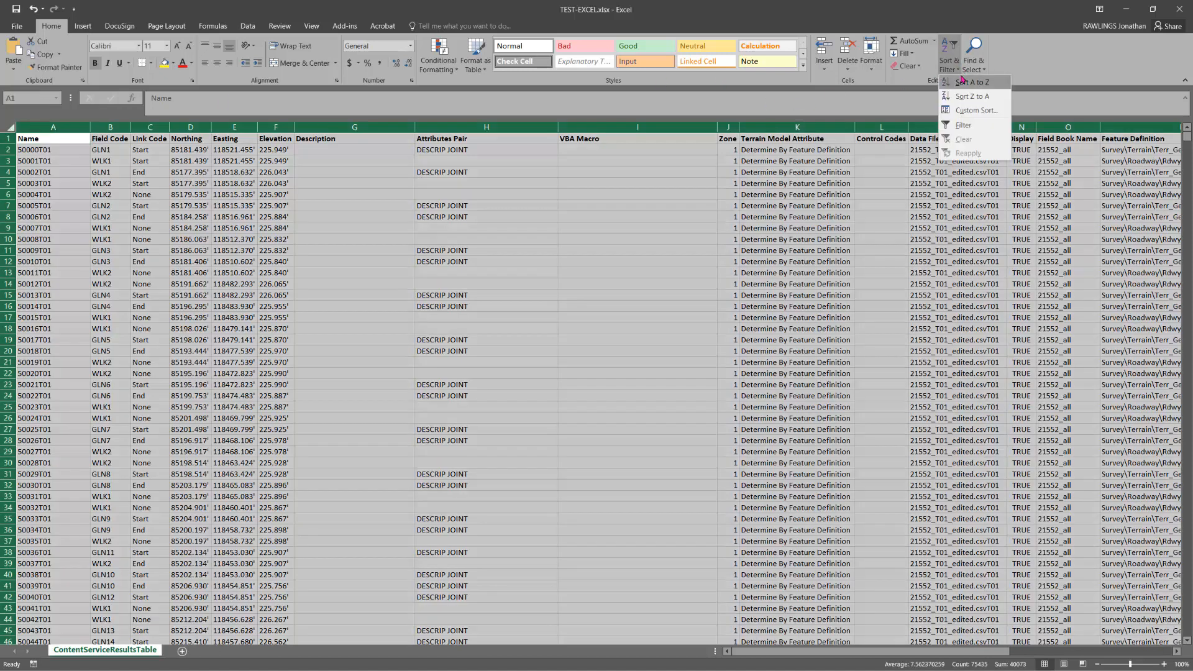
pyautogui.click(984, 111)
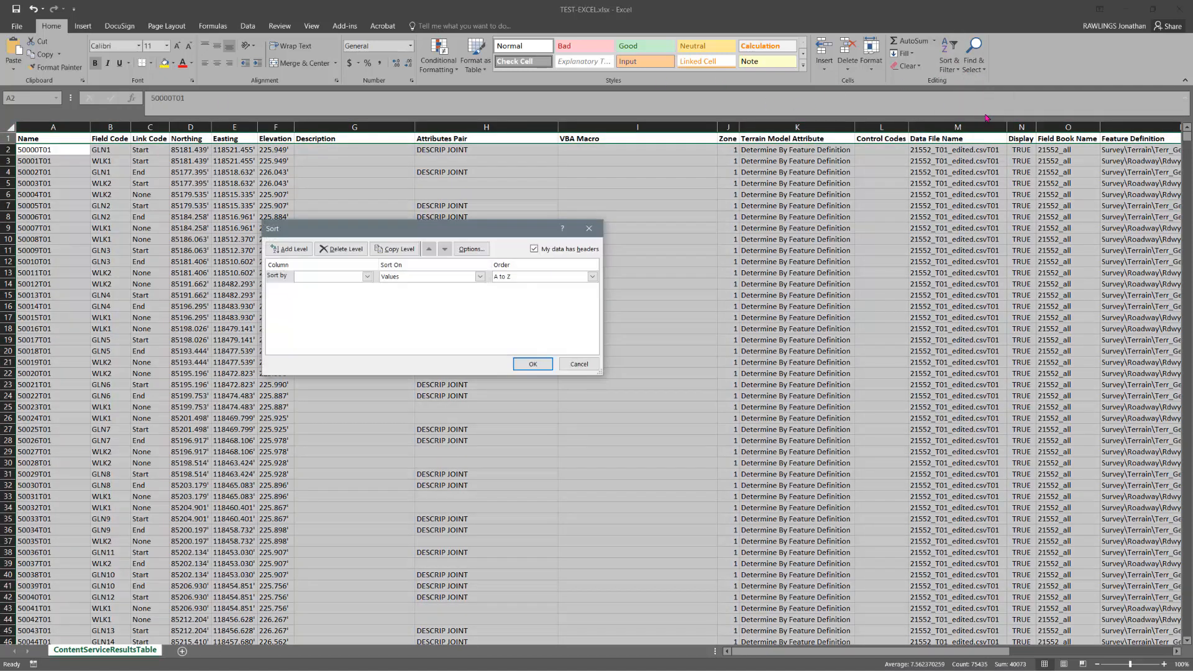
pyautogui.click(368, 277)
pyautogui.click(345, 287)
pyautogui.click(532, 364)
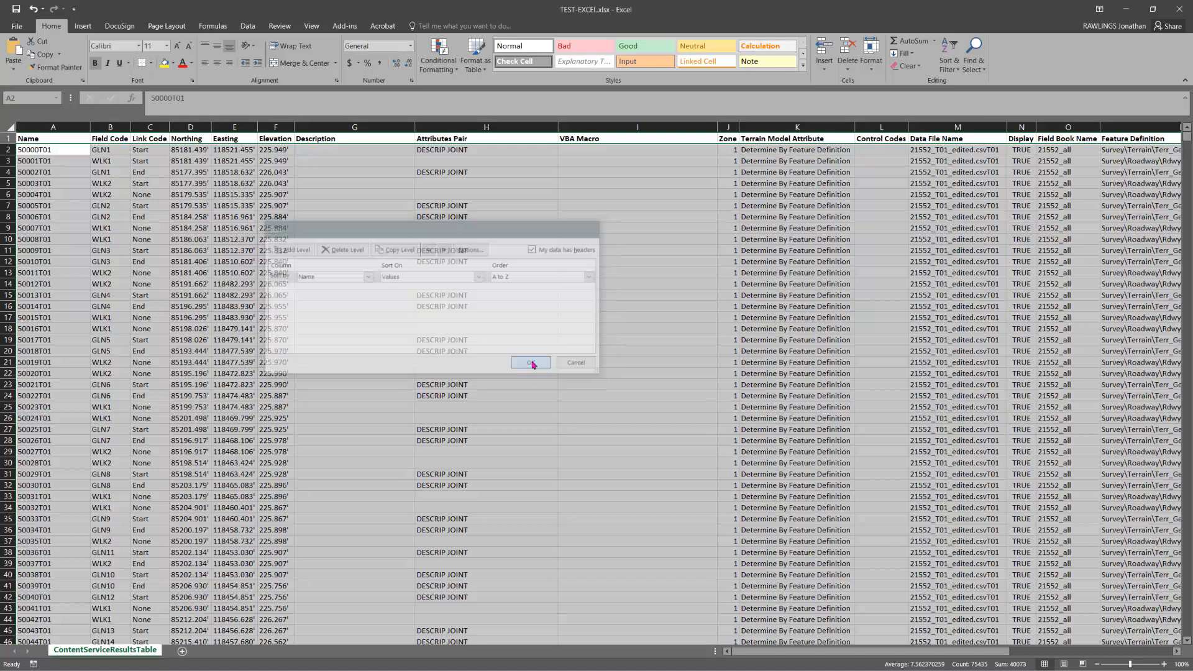
pyautogui.click(468, 263)
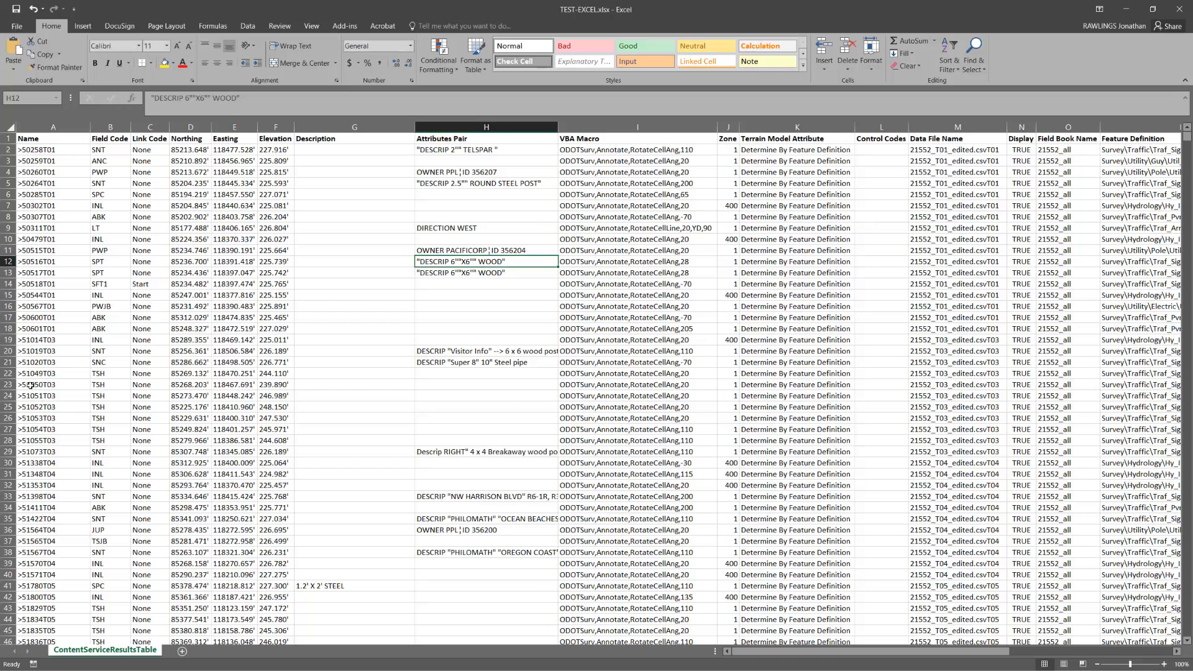
# Step: Switch back to OpenRoads Designer and export the 21552_all field book in Bentley Survey Format, replacing the existing 21552_all.sqlite in the 2022-08-25 folder
pyautogui.moveTo(261, 11); pyautogui.dragTo(1192, 44)
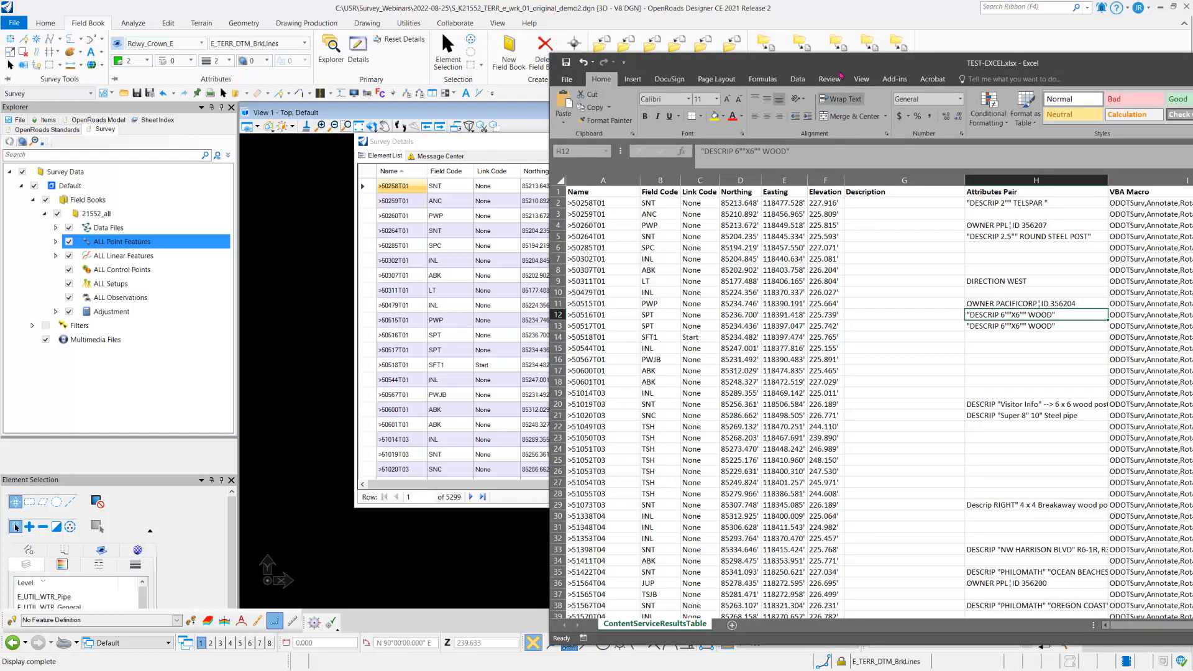
pyautogui.moveTo(847, 63); pyautogui.dragTo(1192, 125)
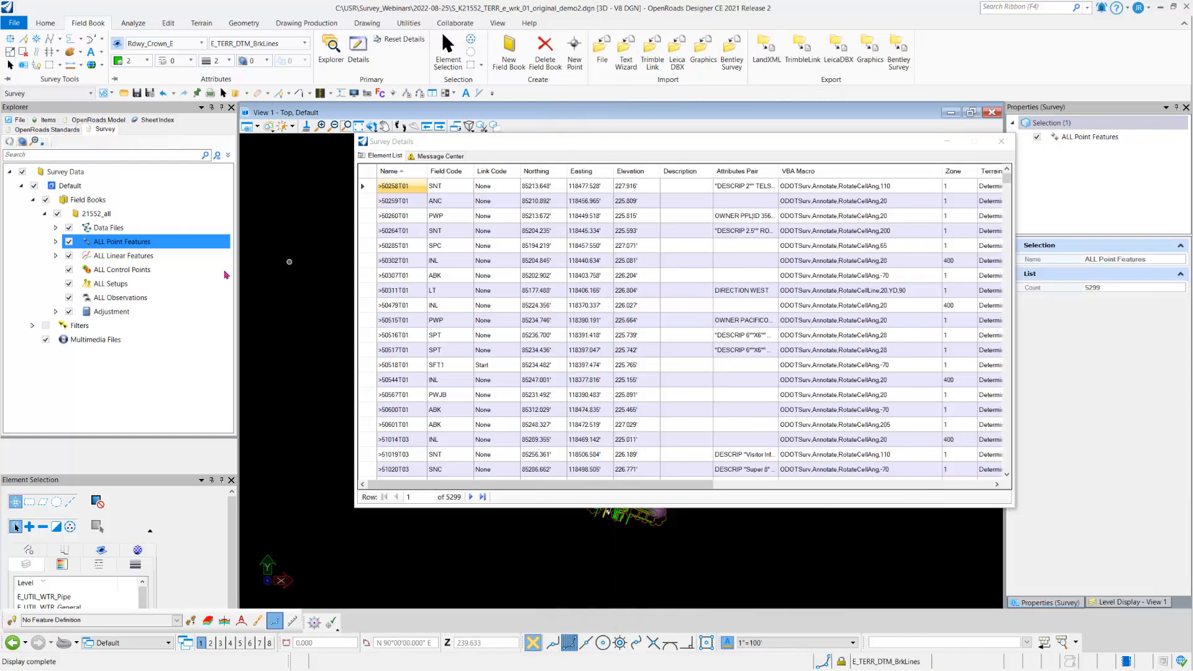
pyautogui.rightClick(99, 218)
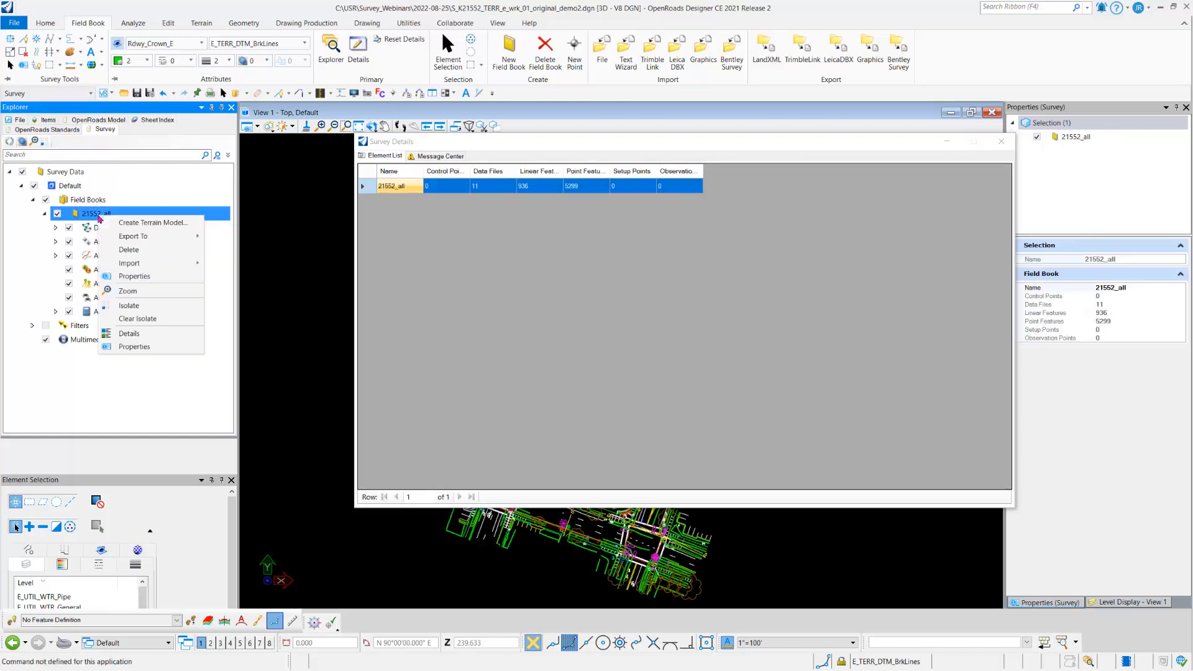
pyautogui.moveTo(199, 236)
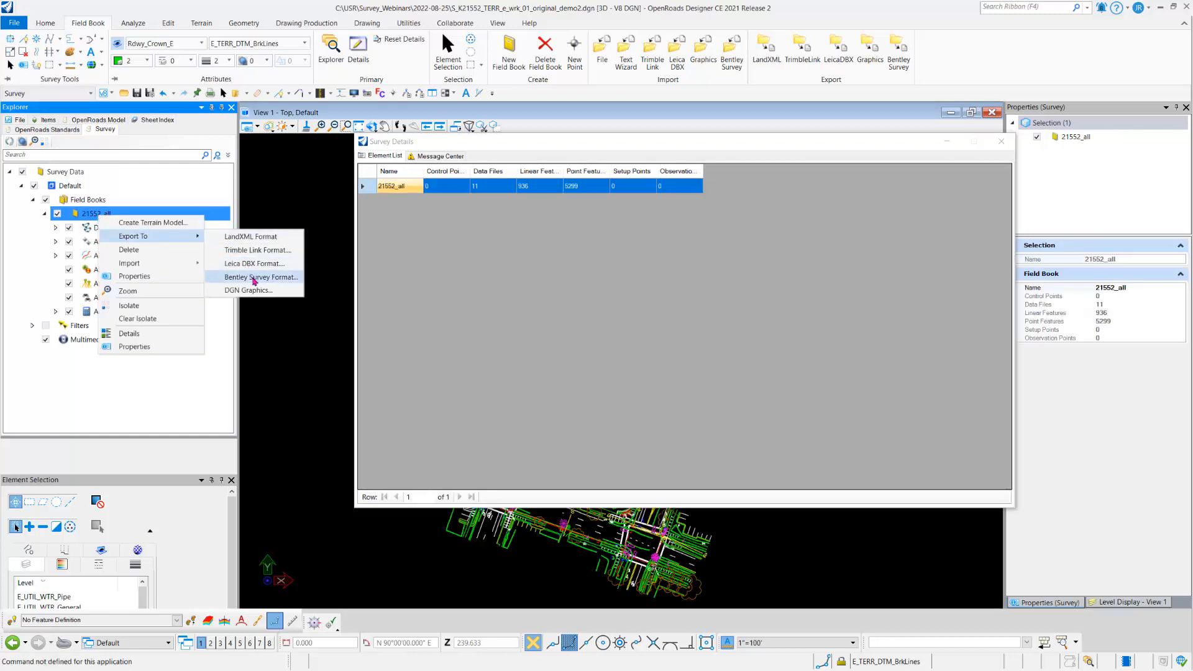
pyautogui.click(254, 278)
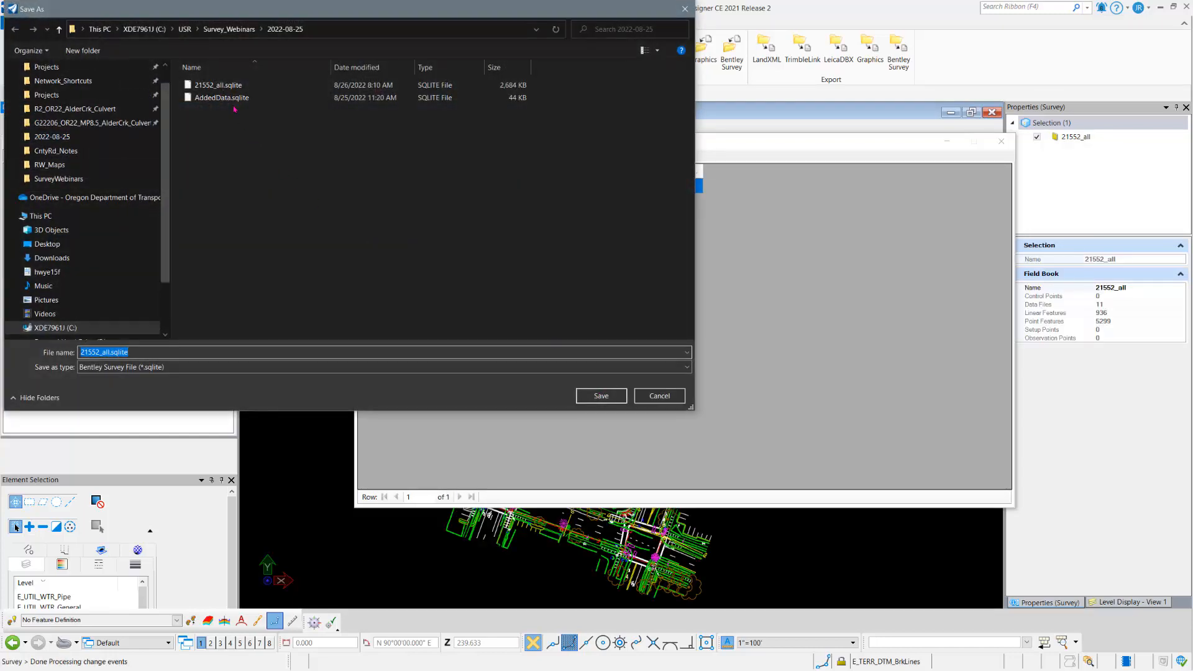
pyautogui.click(218, 86)
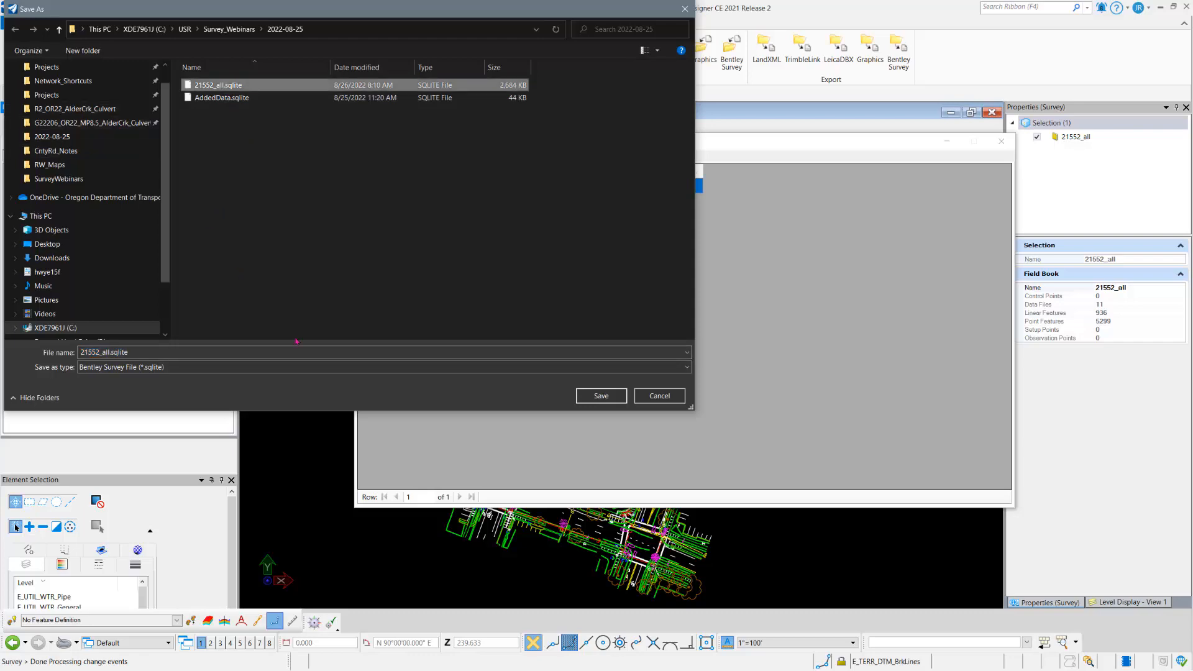
pyautogui.click(591, 396)
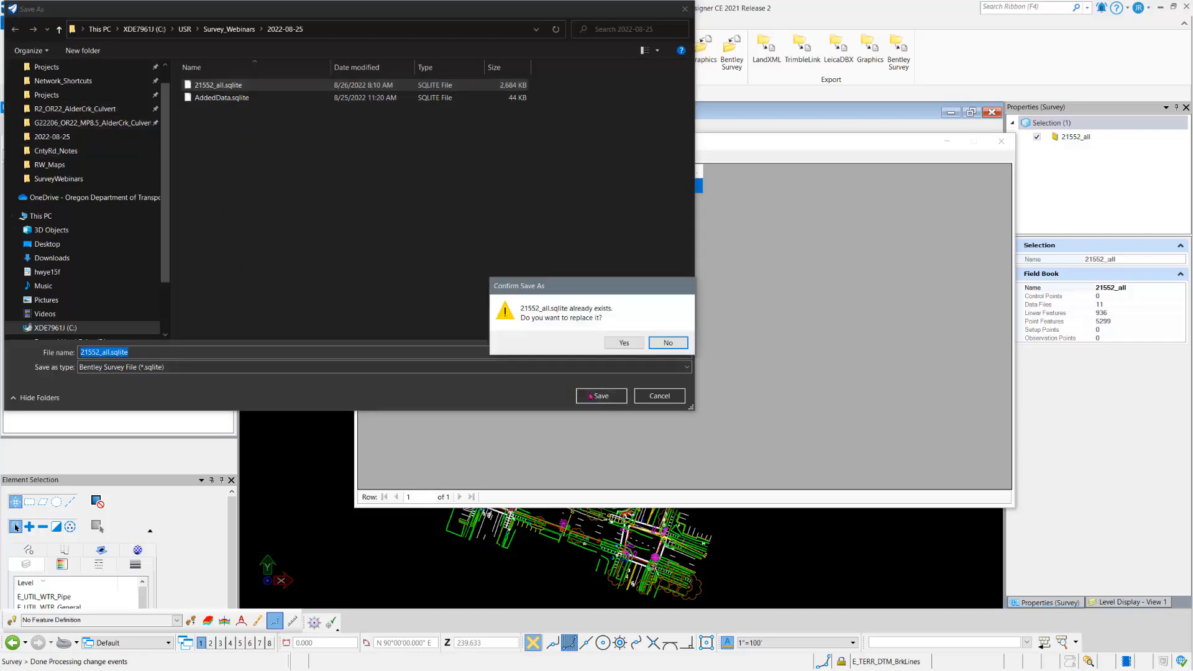
pyautogui.click(624, 343)
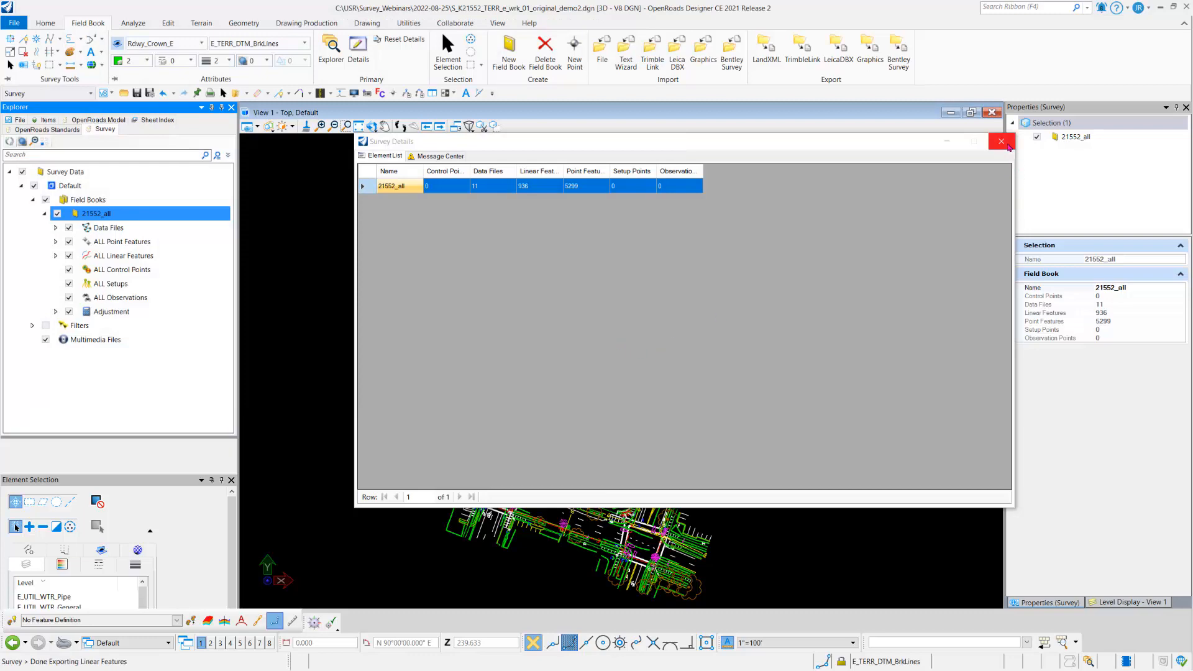
# Step: Close the Survey Details window, turn off the display of the 21552_all field book, and collapse its contents
pyautogui.click(1001, 141)
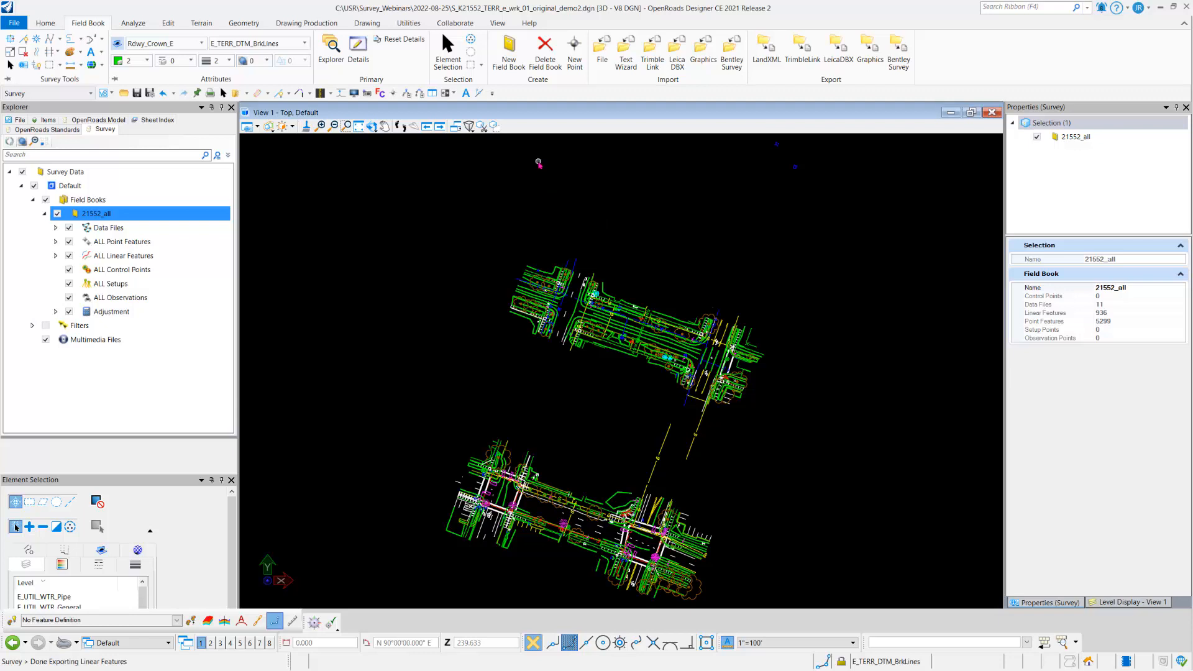
pyautogui.click(57, 213)
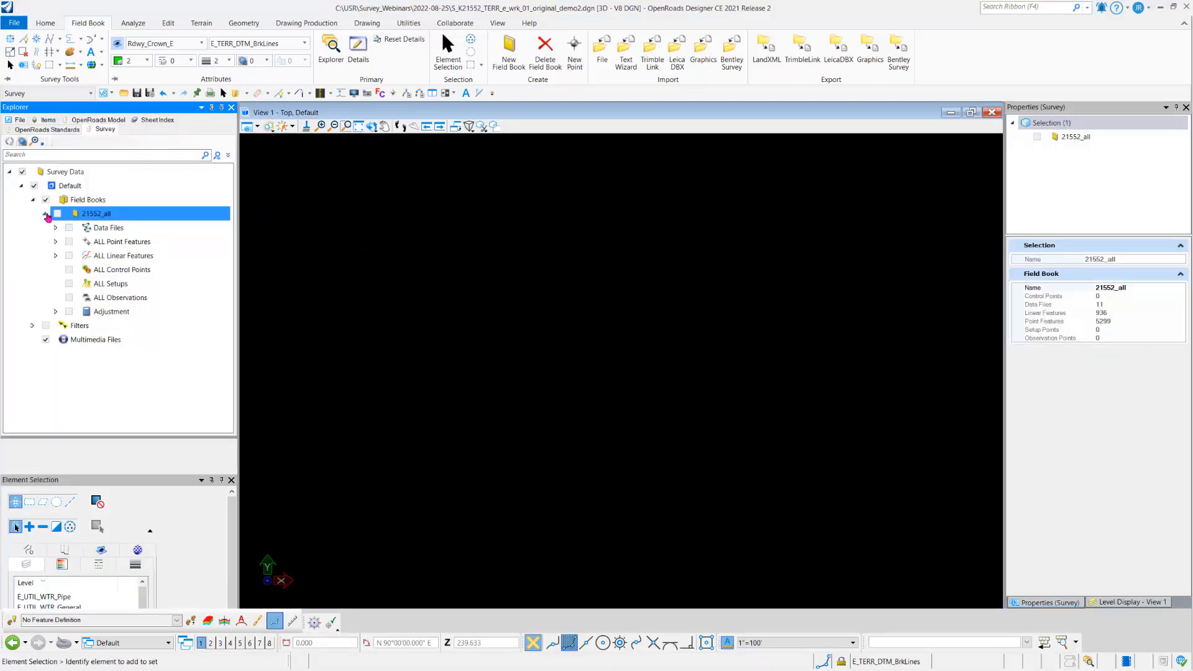
pyautogui.click(44, 213)
# Step: Create a new field book named IMPORT_NEW and collapse the 21552_all field book's contents
pyautogui.click(509, 51)
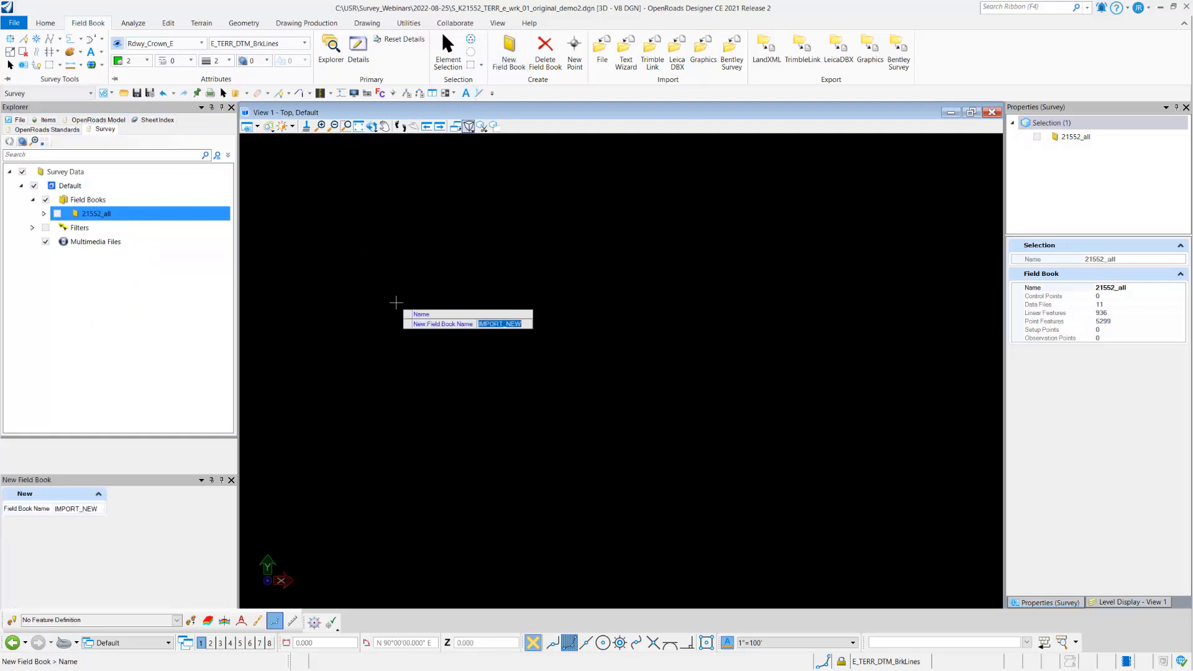
pyautogui.press('Return')
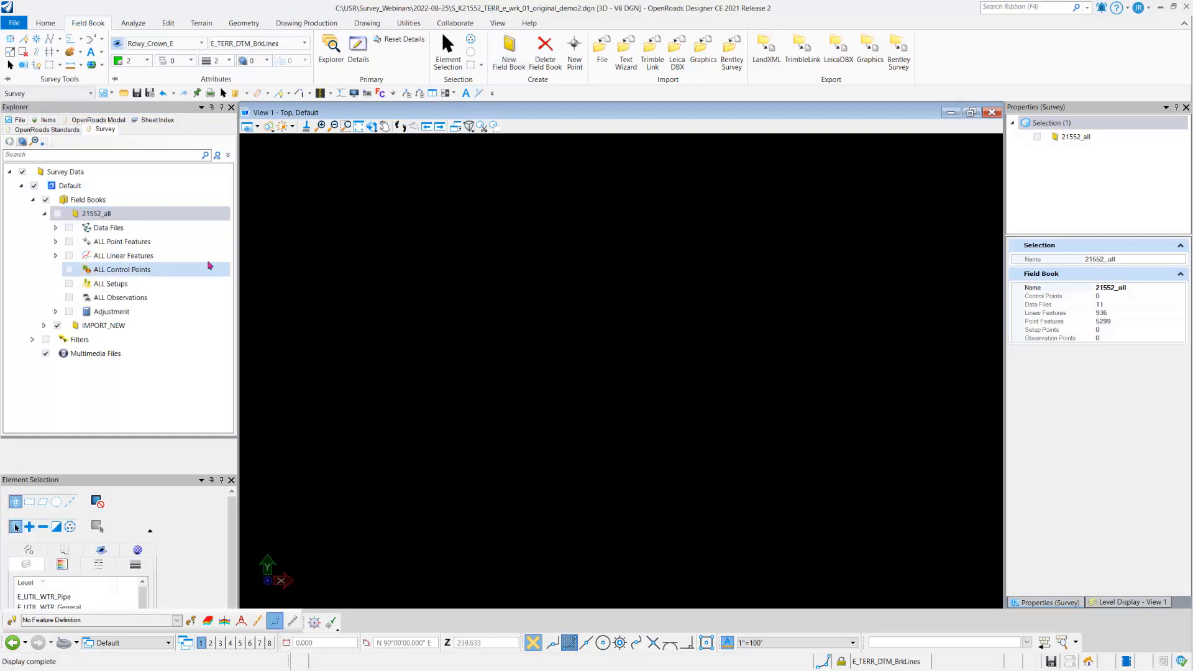
pyautogui.click(44, 213)
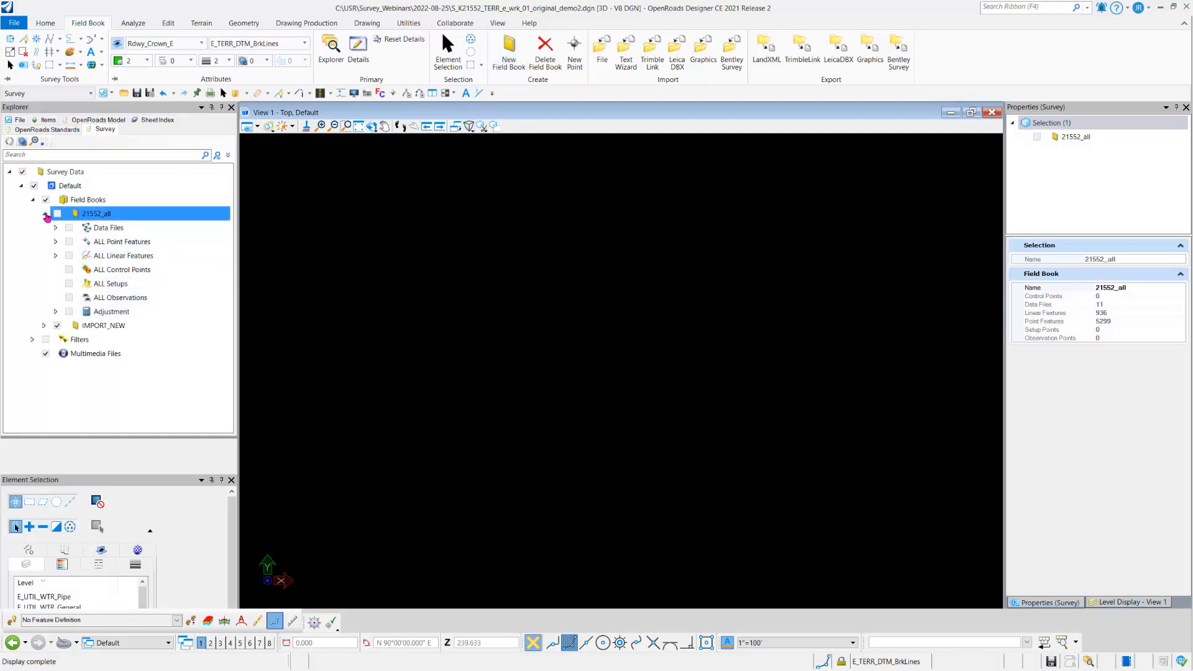
# Step: Import the Bentley survey file 21552_all.sqlite into the IMPORT_NEW field book without adding a prefix or suffix
pyautogui.click(92, 229)
pyautogui.rightClick(89, 229)
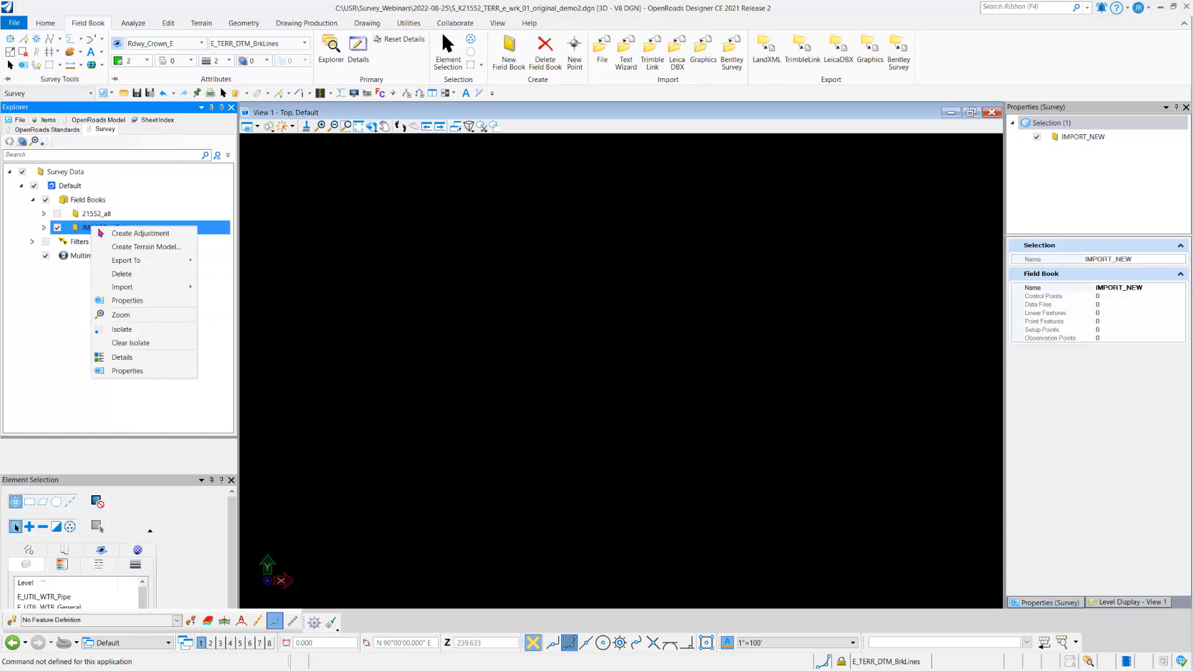
pyautogui.moveTo(158, 289)
pyautogui.click(258, 341)
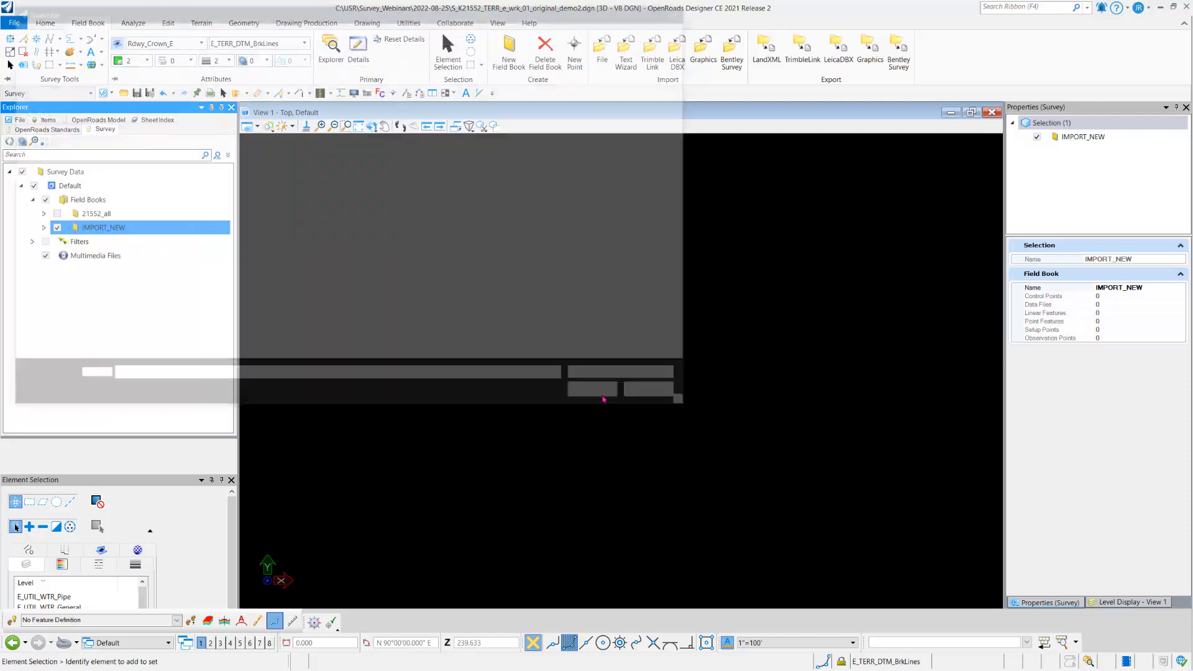
pyautogui.click(241, 85)
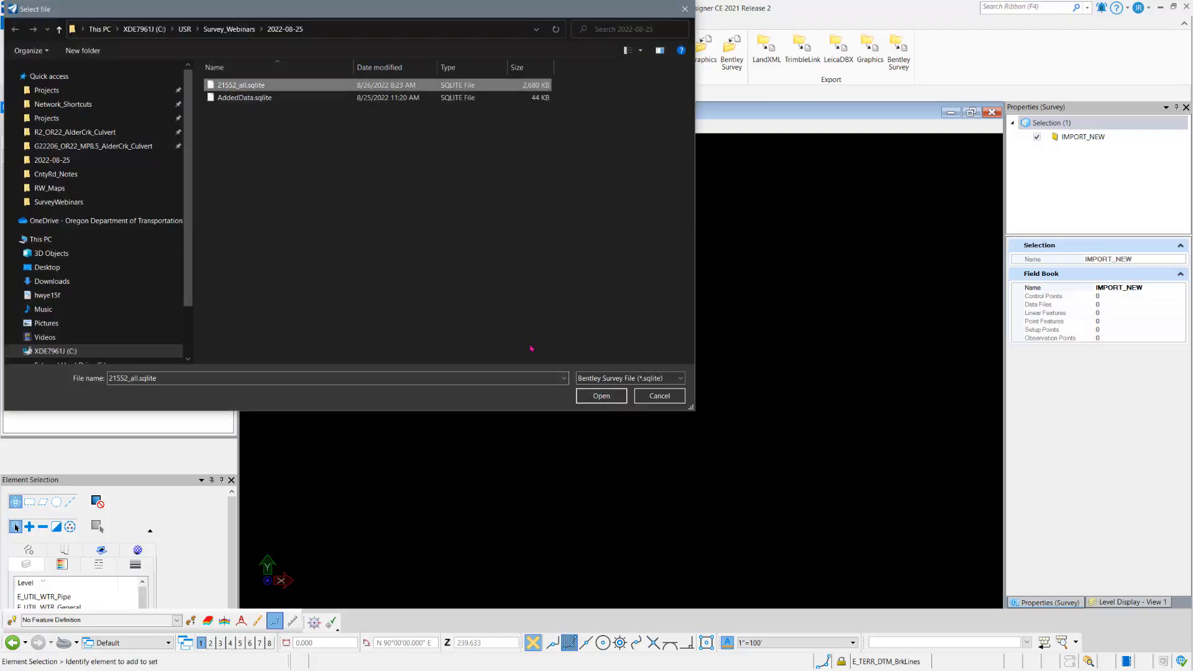
pyautogui.click(609, 396)
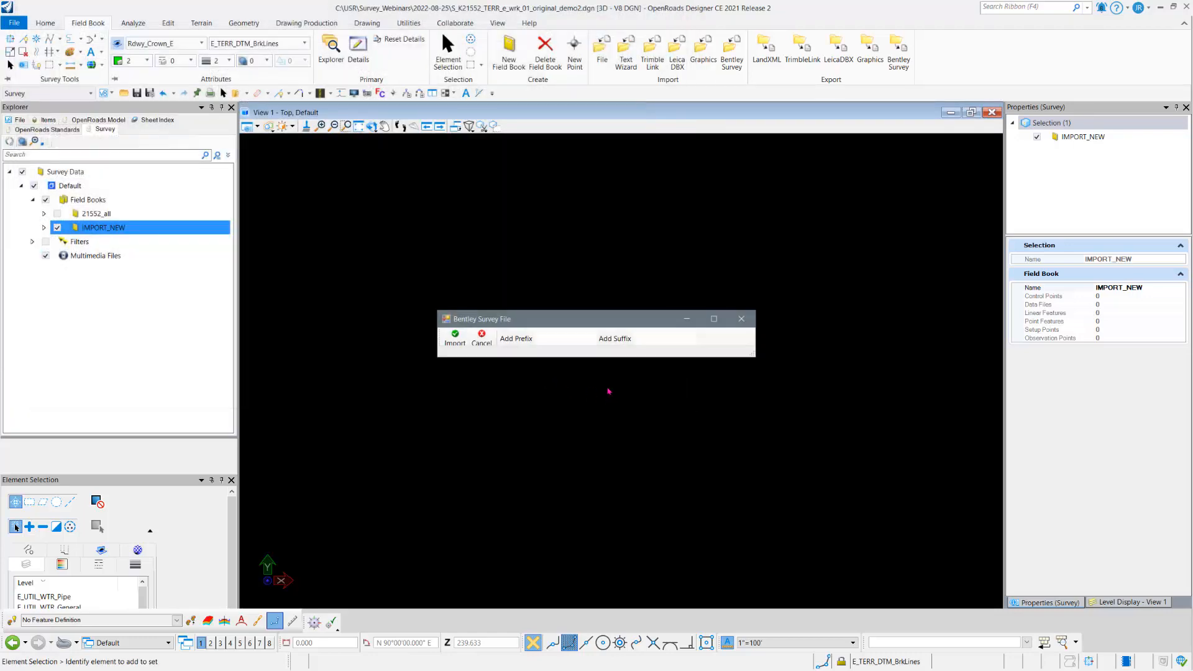
pyautogui.click(455, 337)
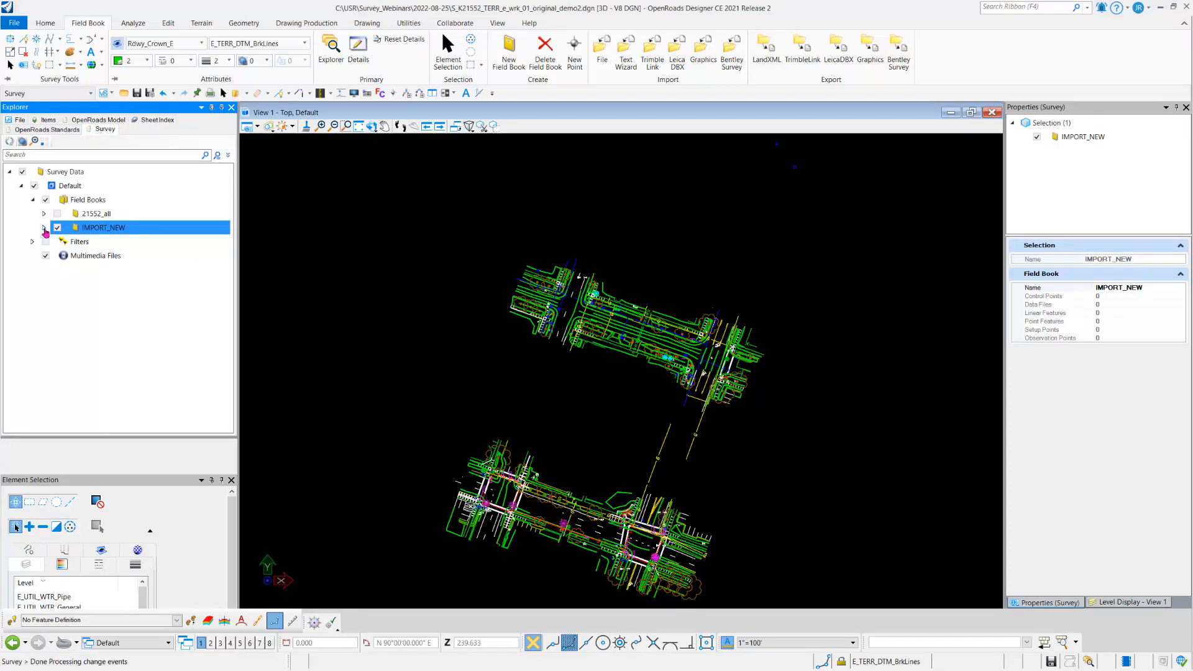
# Step: Open the details of ALL Point Features in IMPORT_NEW and enlarge the window to examine the imported point names and VBA macros
pyautogui.click(43, 228)
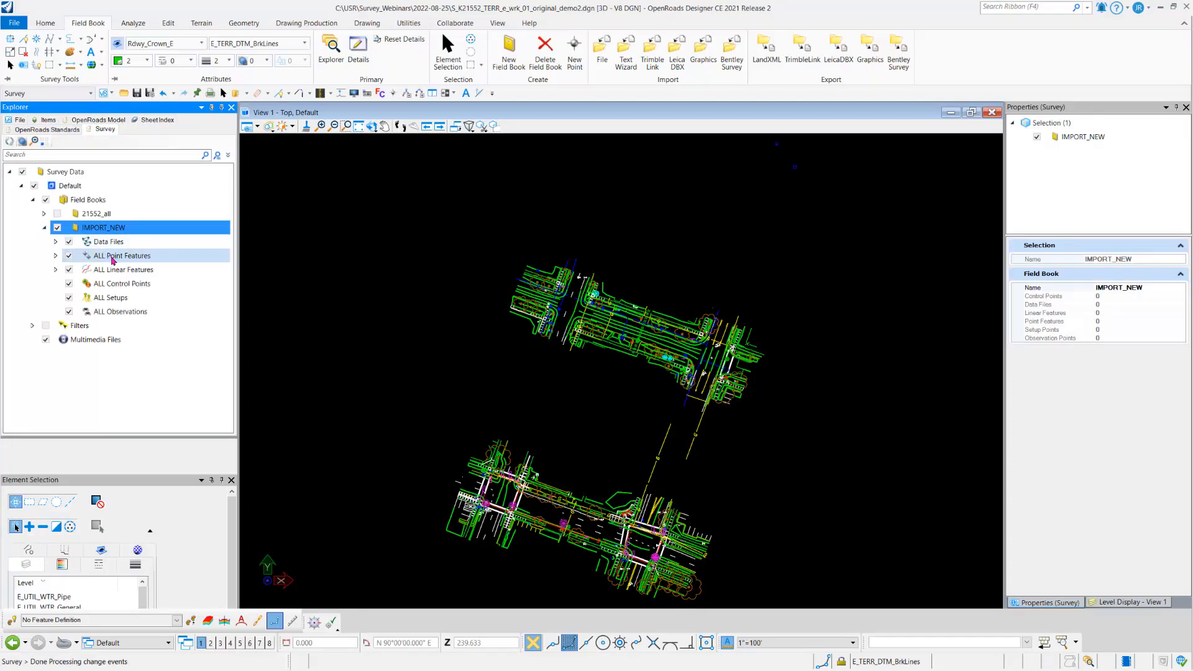
pyautogui.rightClick(113, 260)
pyautogui.click(142, 264)
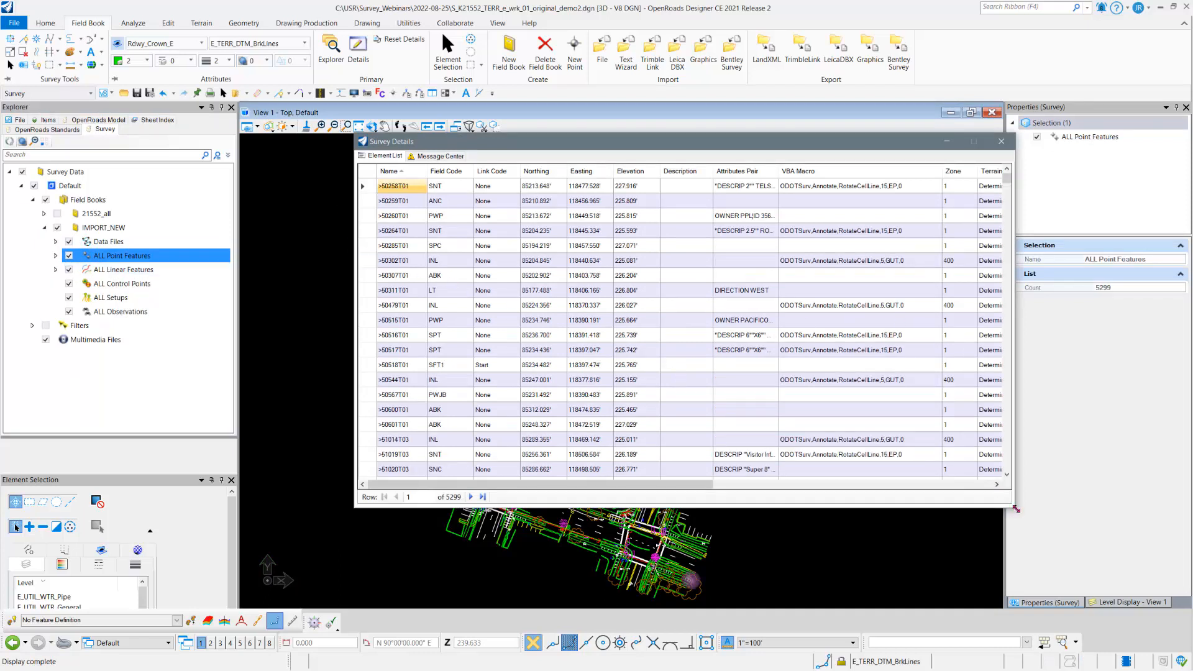
pyautogui.moveTo(1016, 508); pyautogui.dragTo(1054, 563)
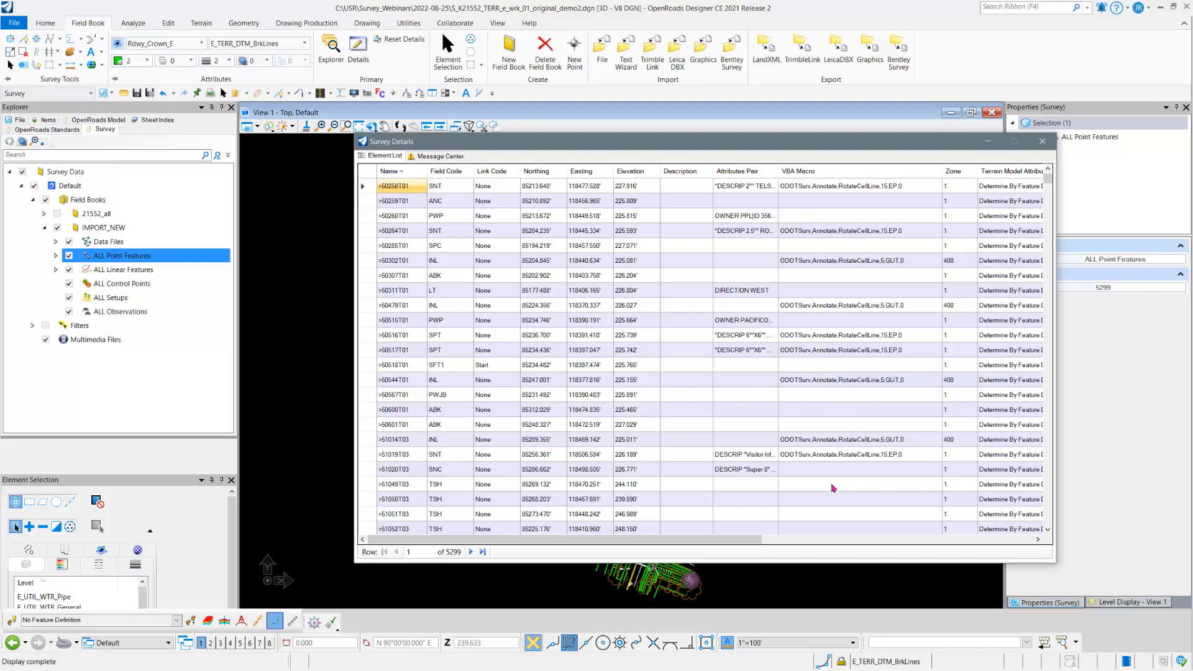
# Step: Compare the order of the > prefixed point names in Survey Details with the list in TEST-EXCEL.xlsx in Excel
pyautogui.moveTo(903, 146); pyautogui.dragTo(589, 87)
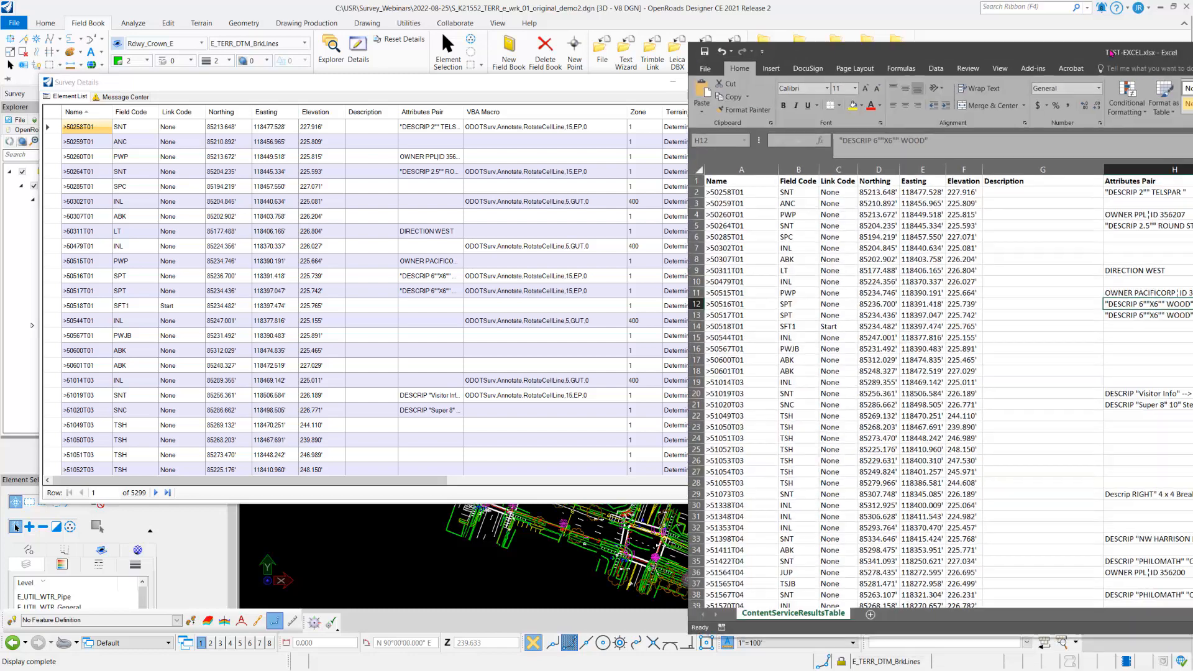
pyautogui.moveTo(1192, 56); pyautogui.dragTo(856, 49)
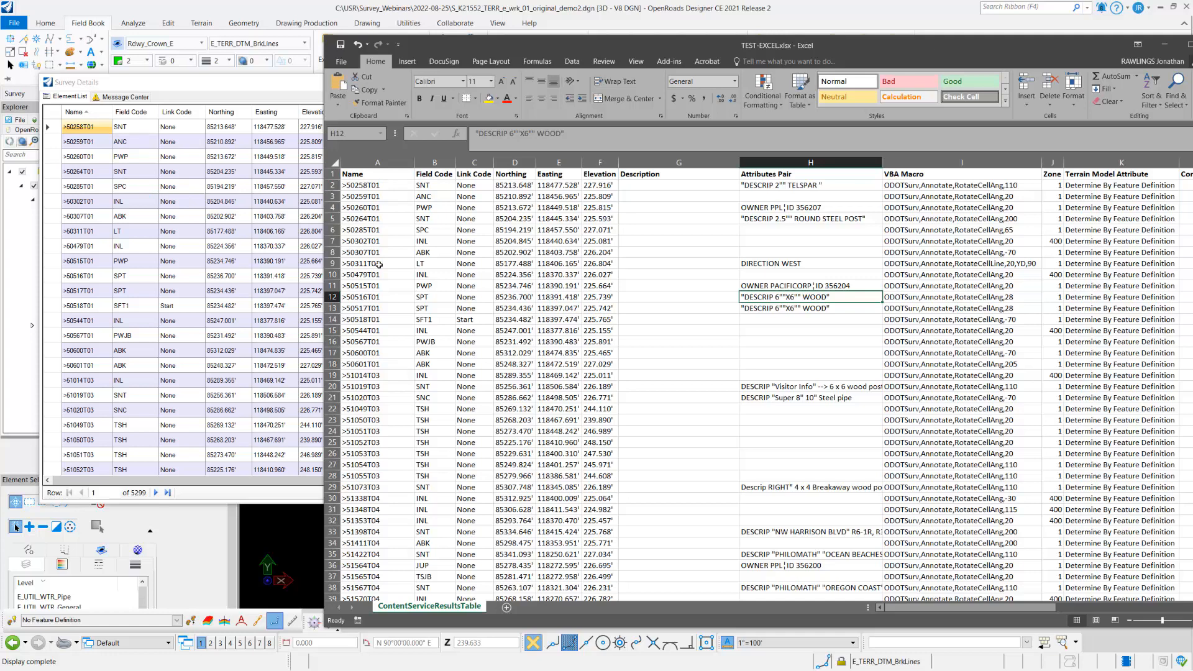
pyautogui.scroll(-8, 369, 325)
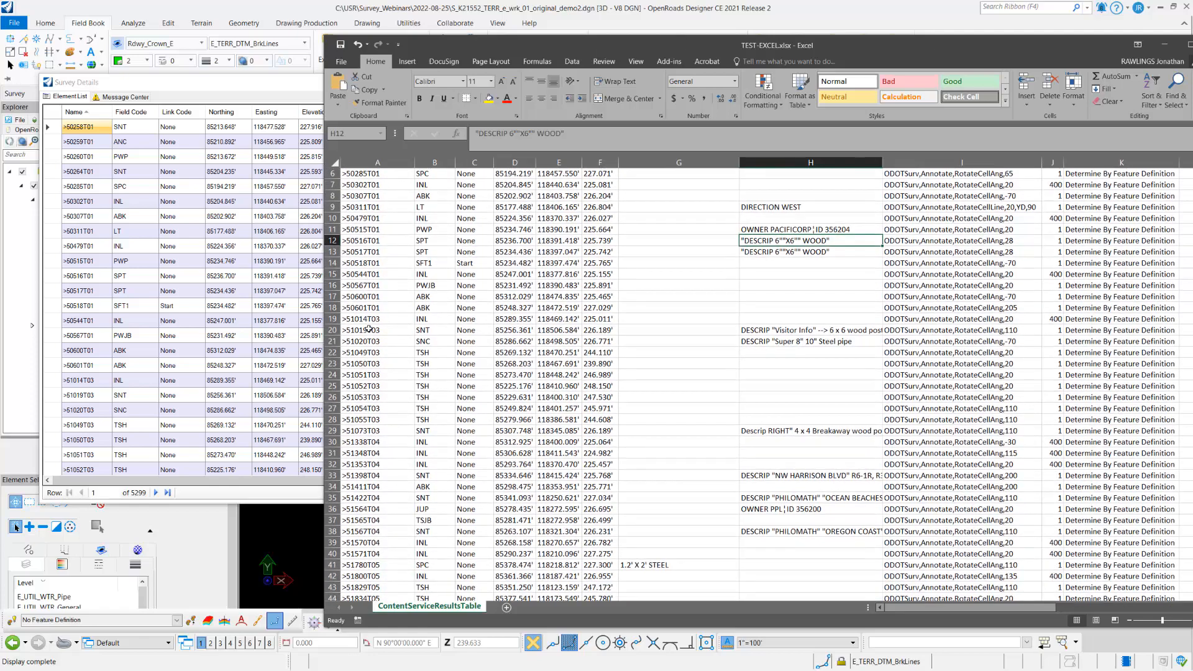
pyautogui.scroll(-6, 369, 325)
pyautogui.scroll(-3, 369, 314)
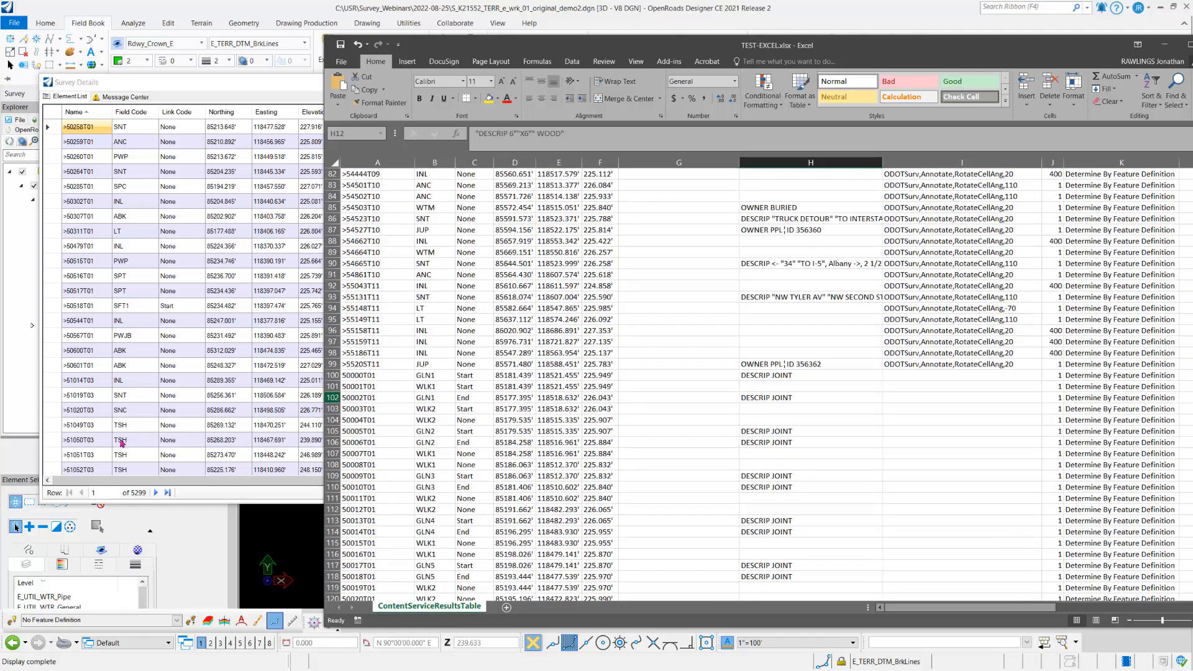
pyautogui.click(95, 471)
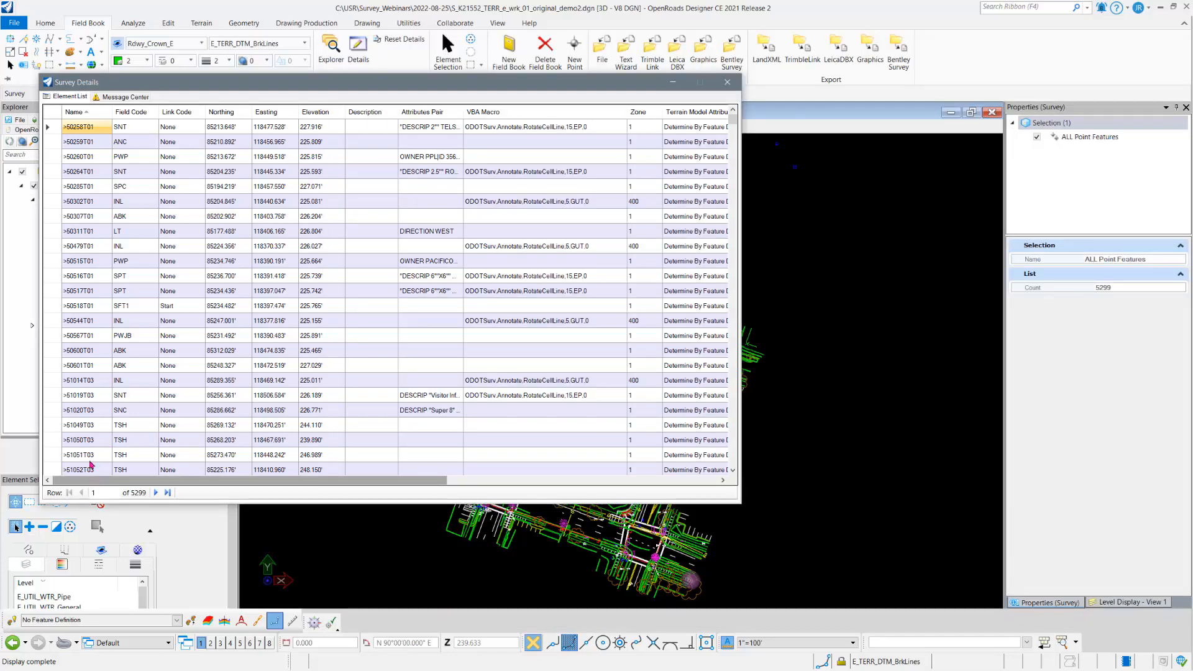
pyautogui.scroll(-4, 90, 459)
pyautogui.scroll(-8, 89, 453)
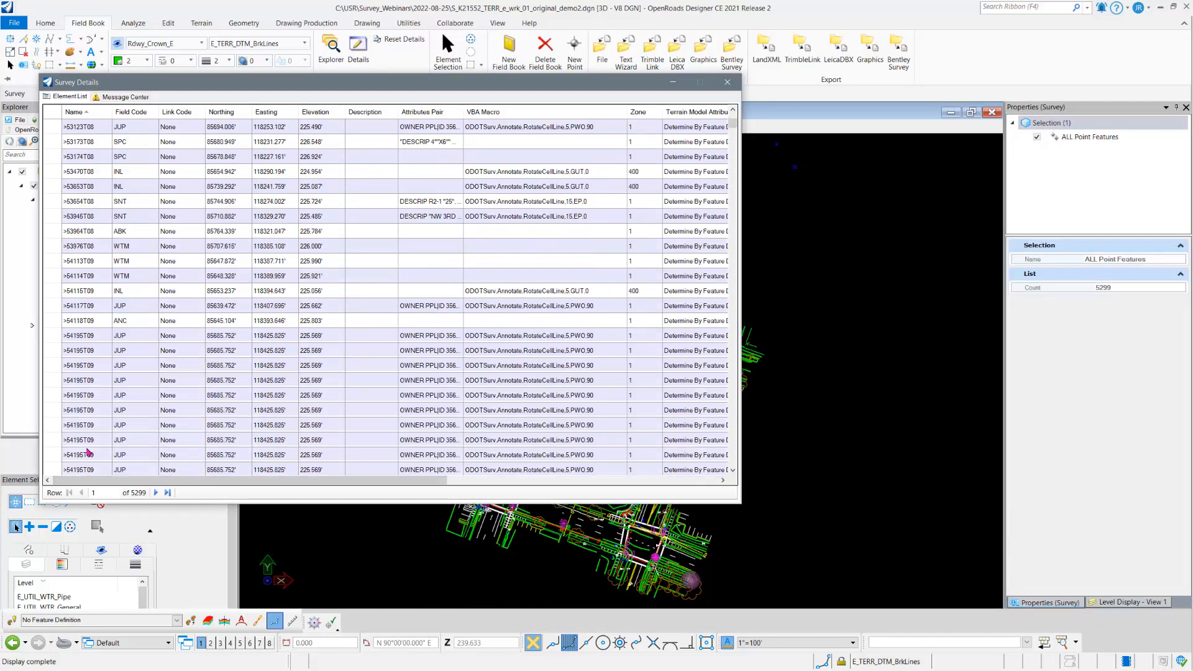
pyautogui.scroll(-4, 89, 453)
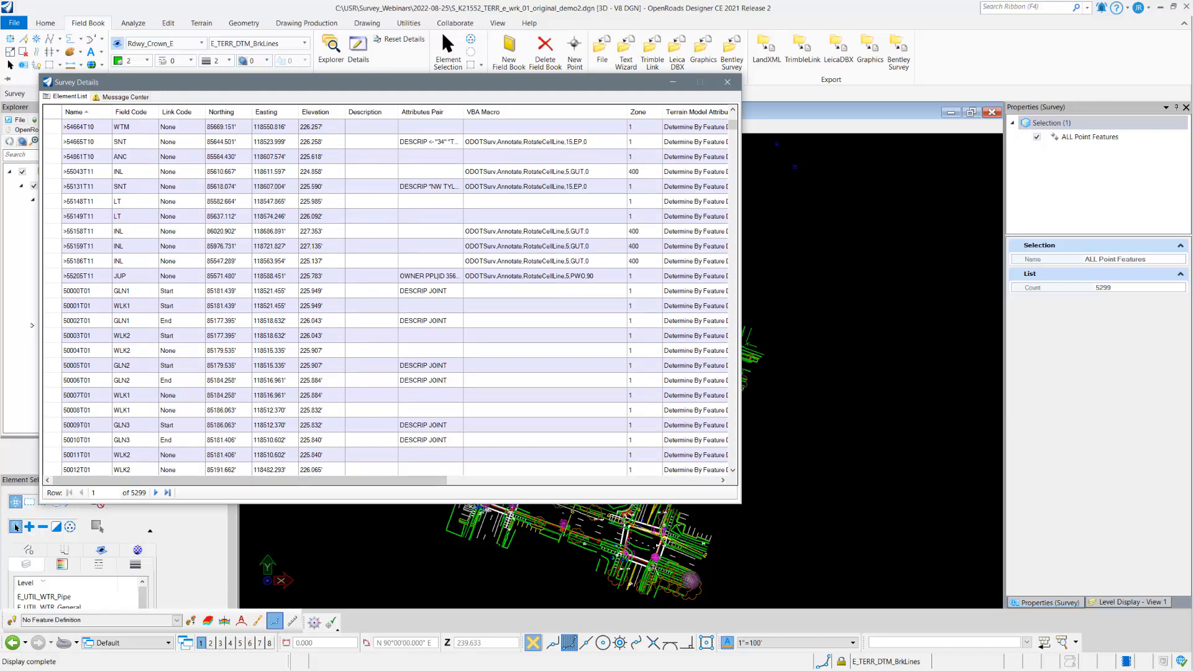
# Step: Switch to Excel and copy the entire VBA Macro column from the point list in TEST-EXCEL.xlsx
pyautogui.hotkey('alt', 'Tab')
pyautogui.scroll(10, 953, 448)
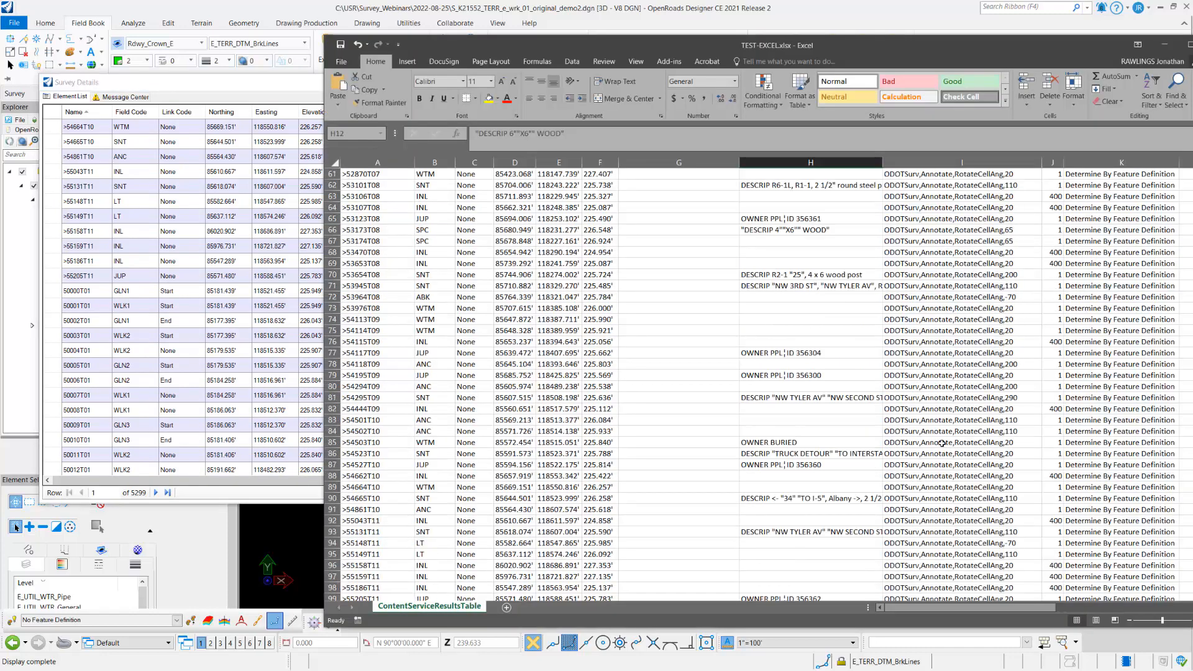
pyautogui.scroll(-1, 758, 385)
pyautogui.scroll(17, 759, 385)
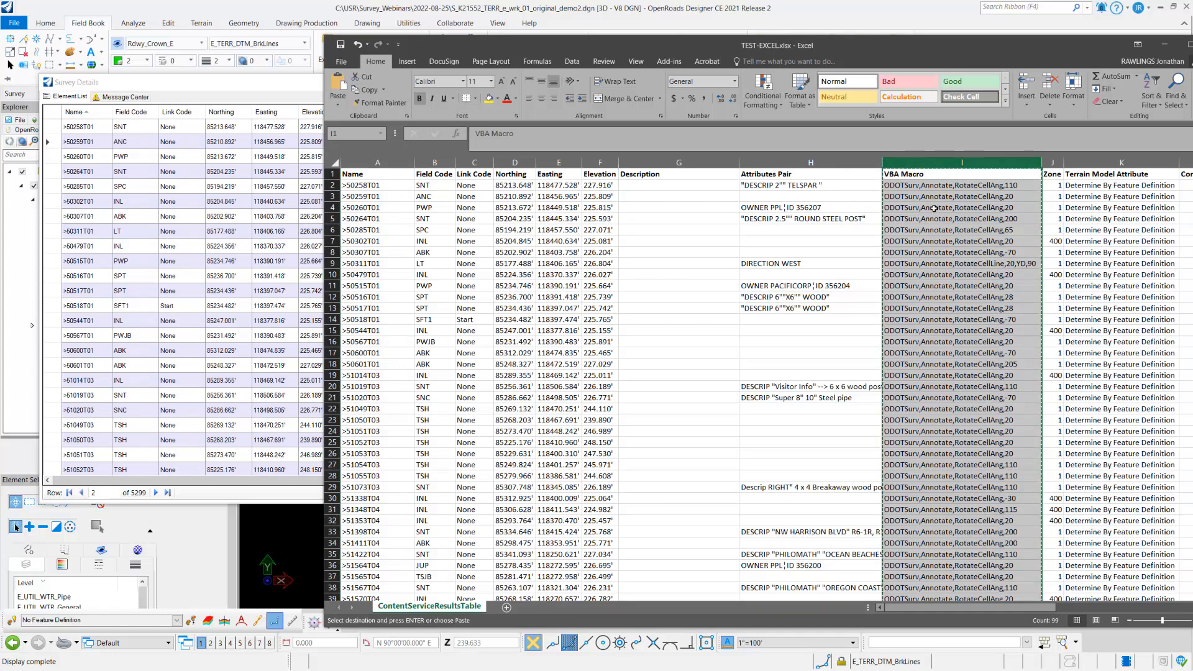
pyautogui.rightClick(937, 158)
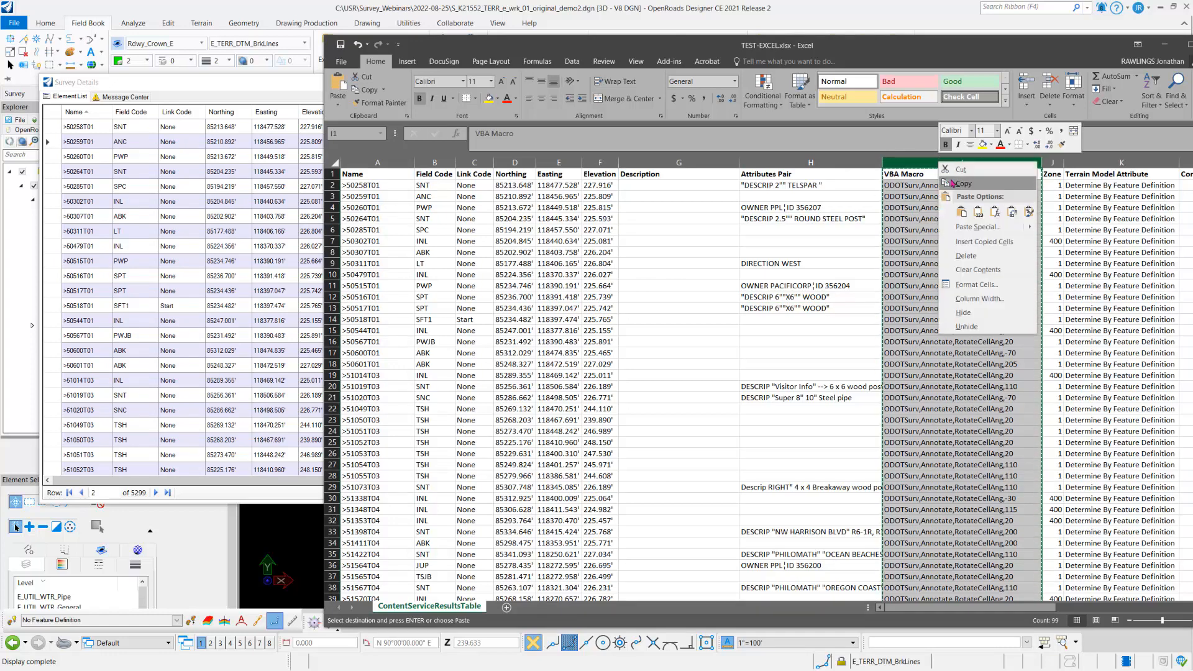
pyautogui.click(952, 184)
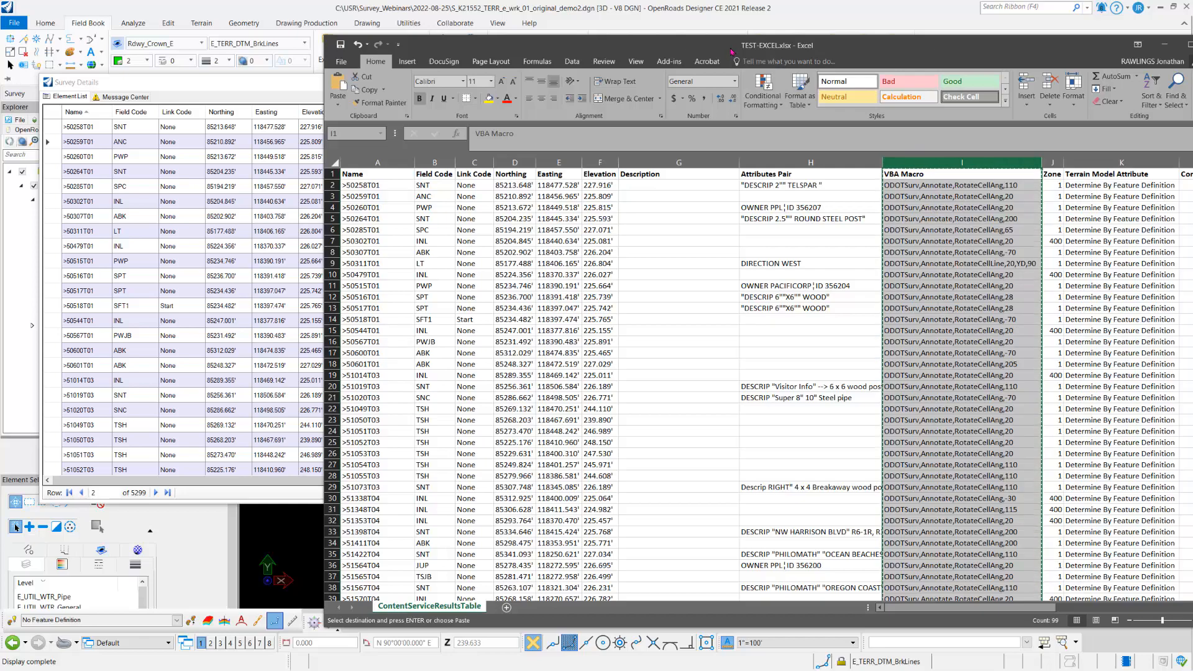
# Step: Return to Survey Details and paste the copied macros over the VBA Macro column of the IMPORT_NEW point features
pyautogui.moveTo(743, 44); pyautogui.dragTo(1192, 65)
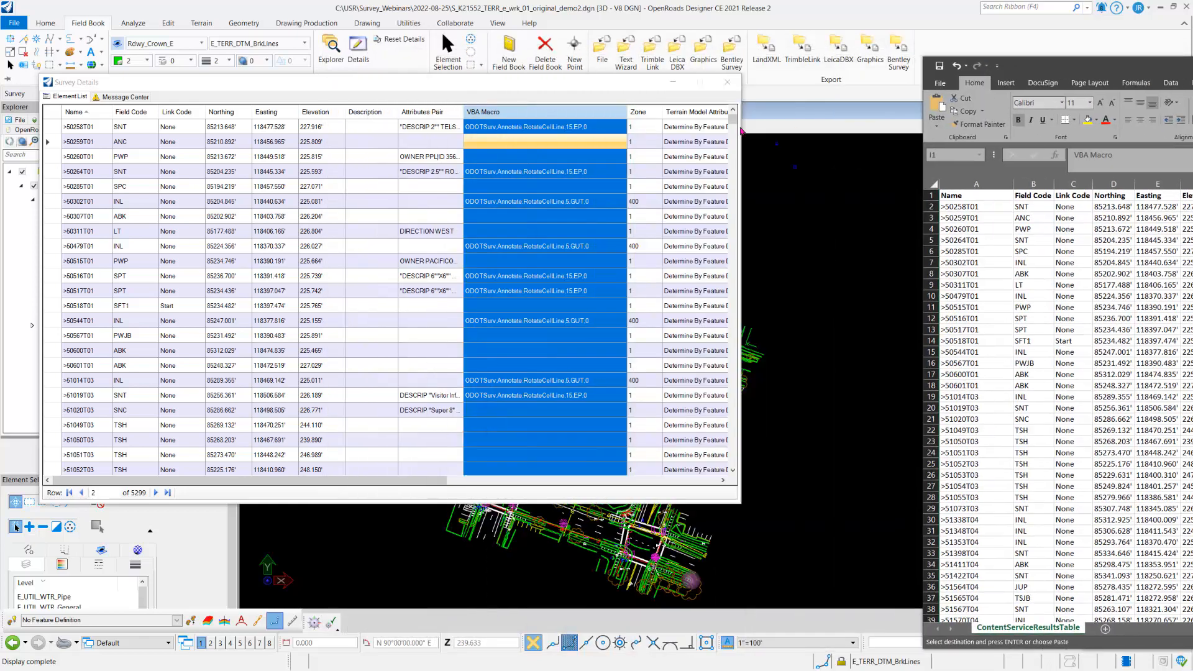
pyautogui.click(548, 115)
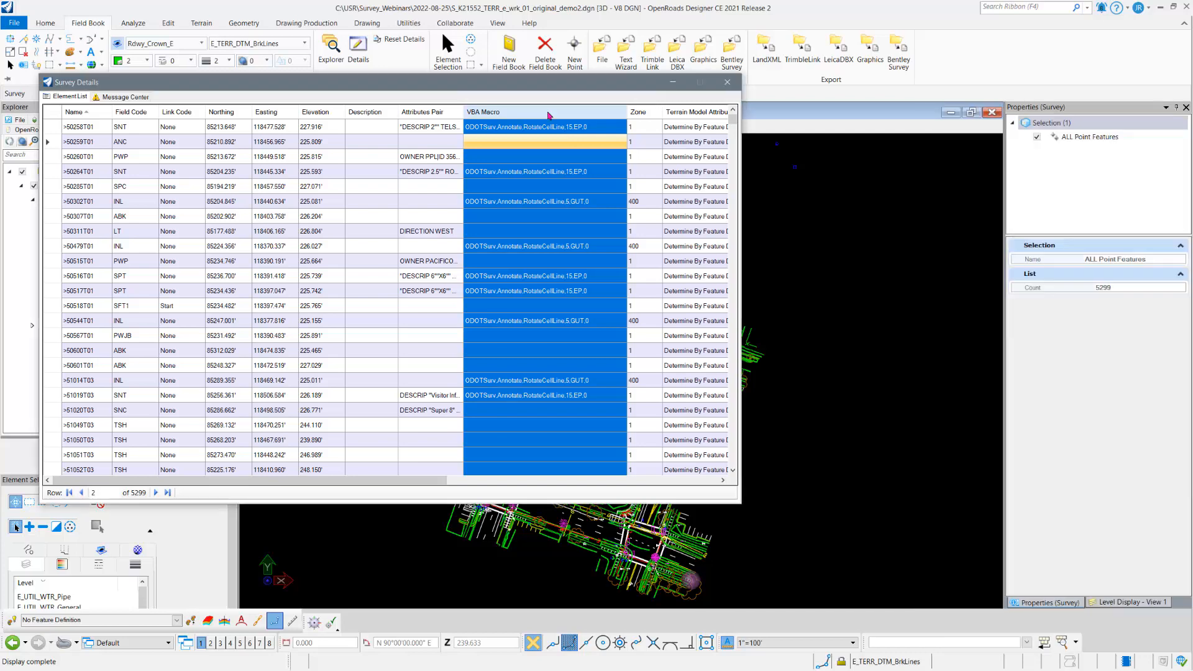
pyautogui.rightClick(549, 159)
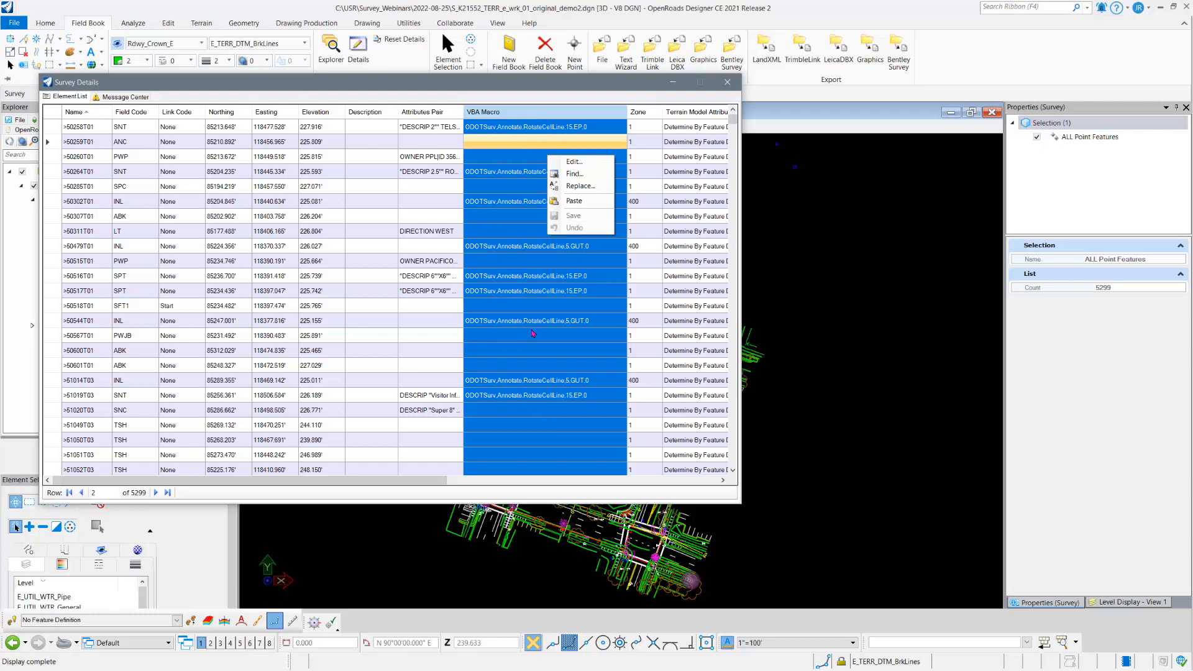
pyautogui.click(573, 201)
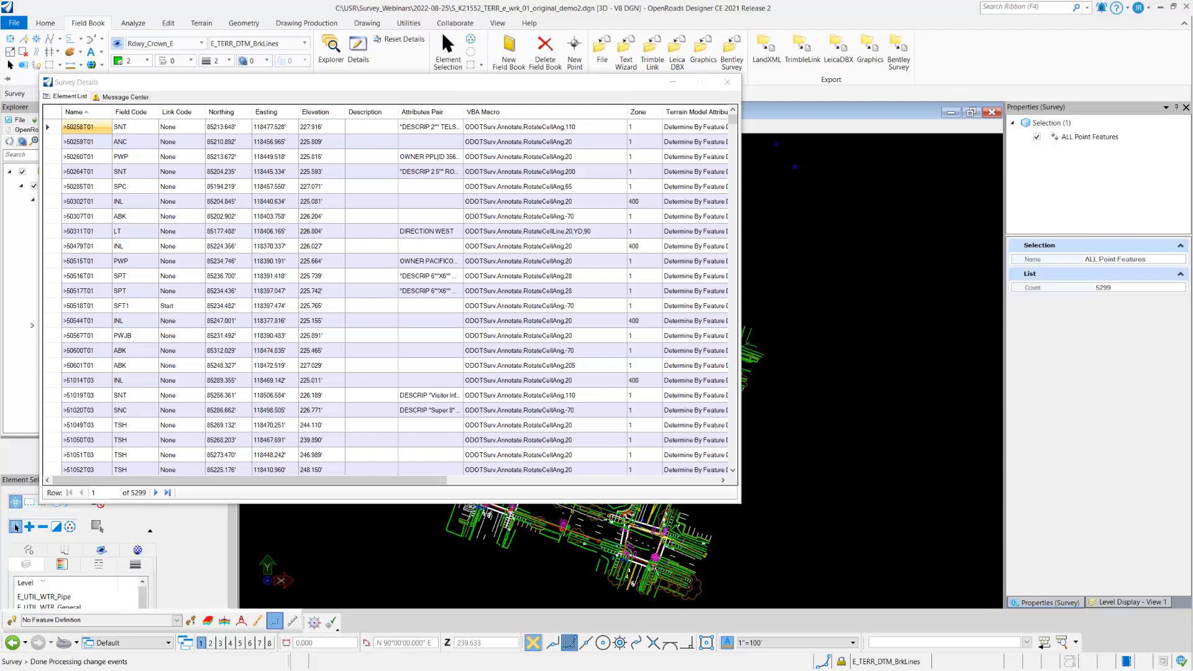
# Step: Compare the pasted VBA macros at the start of the point list with the source column in TEST-EXCEL.xlsx
pyautogui.moveTo(1192, 68); pyautogui.dragTo(1009, 88)
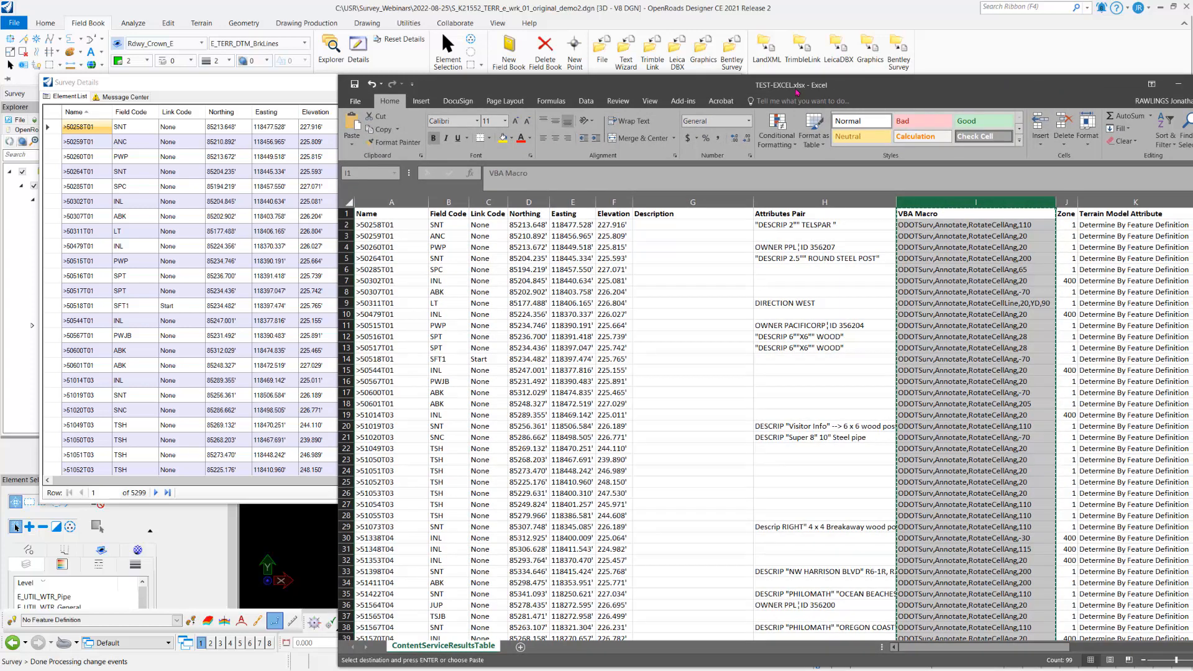
pyautogui.moveTo(801, 88); pyautogui.dragTo(1030, 75)
pyautogui.click(383, 83)
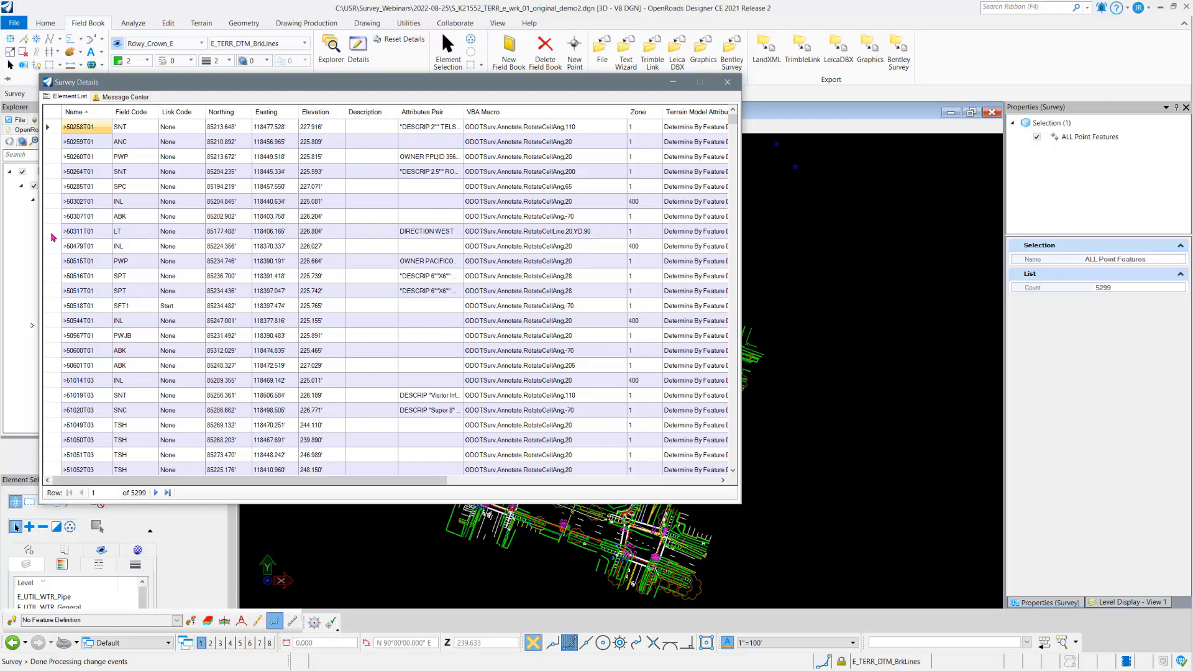
pyautogui.hotkey('alt', 'Tab')
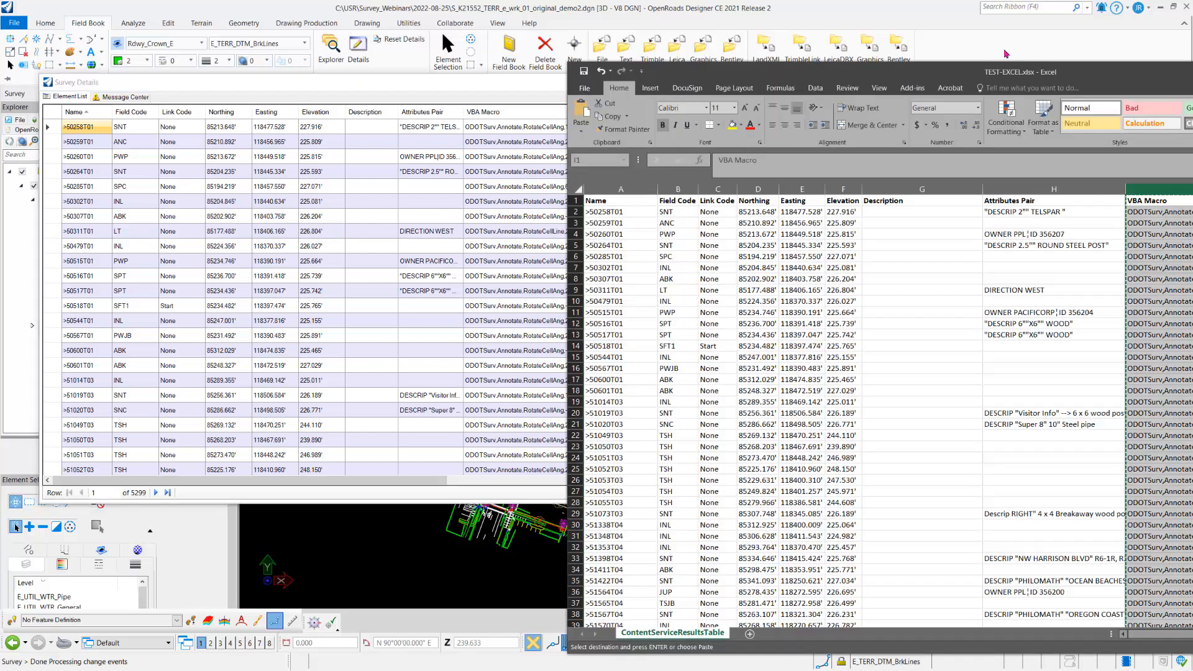
pyautogui.moveTo(1021, 73); pyautogui.dragTo(677, 57)
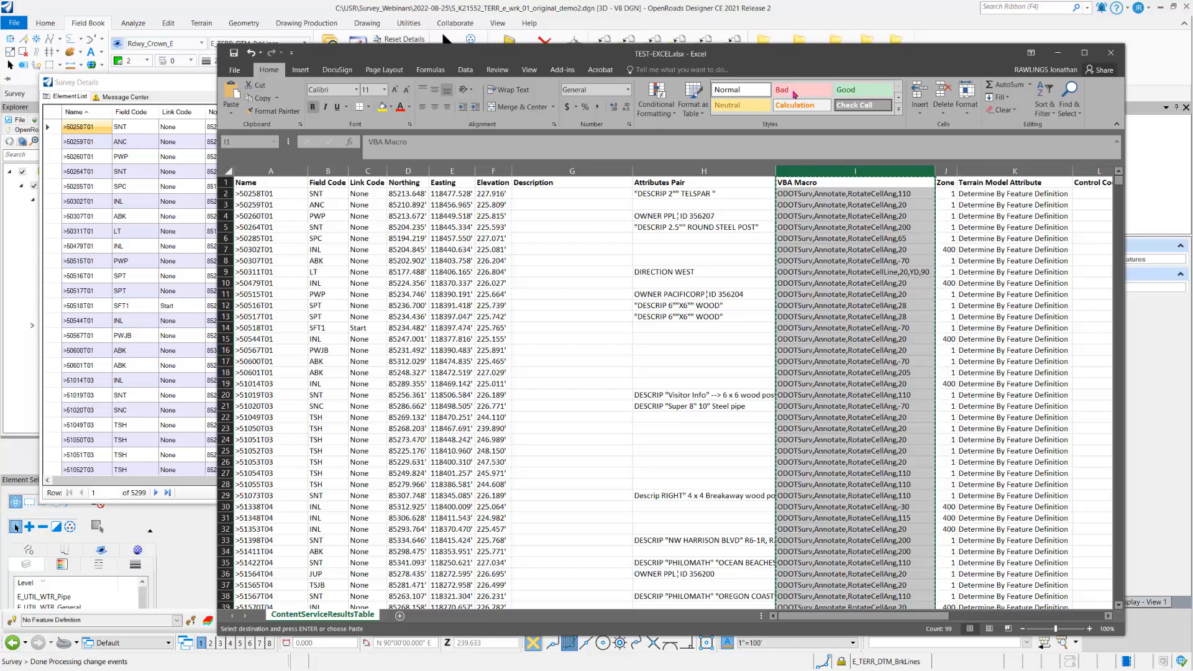
pyautogui.moveTo(696, 55); pyautogui.dragTo(1192, 90)
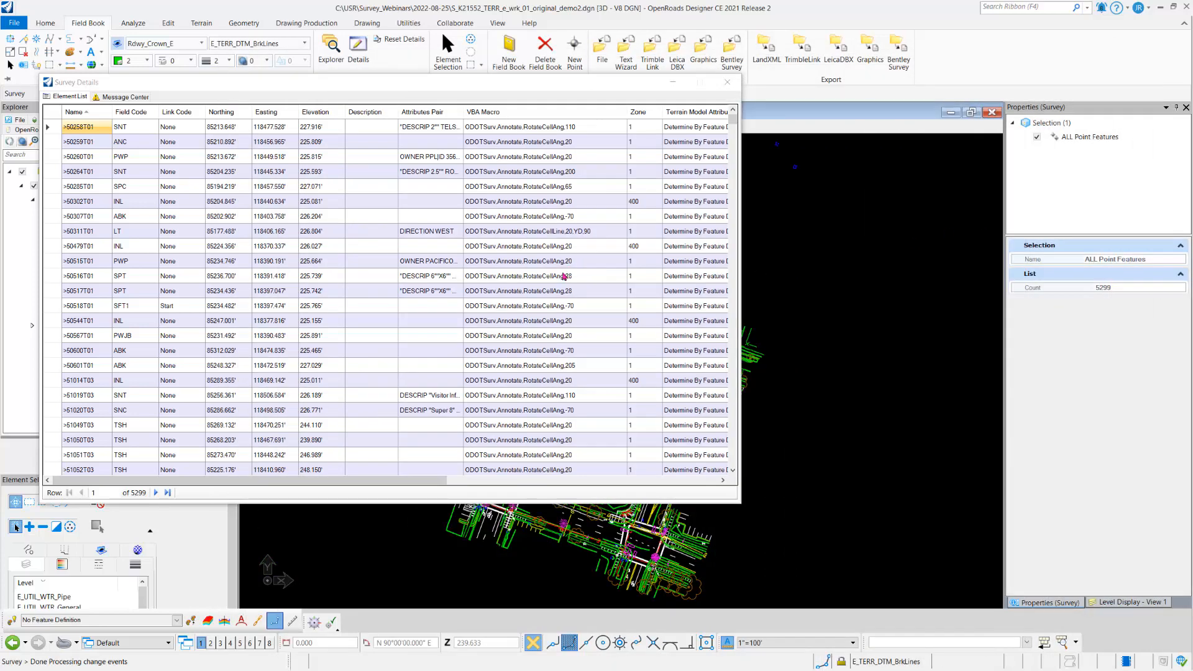
# Step: Check the VBA macros at the end of the > prefixed points in Survey Details against the same rows in TEST-EXCEL.xlsx
pyautogui.click(733, 142)
pyautogui.moveTo(739, 143); pyautogui.dragTo(734, 127)
pyautogui.scroll(-2, 577, 277)
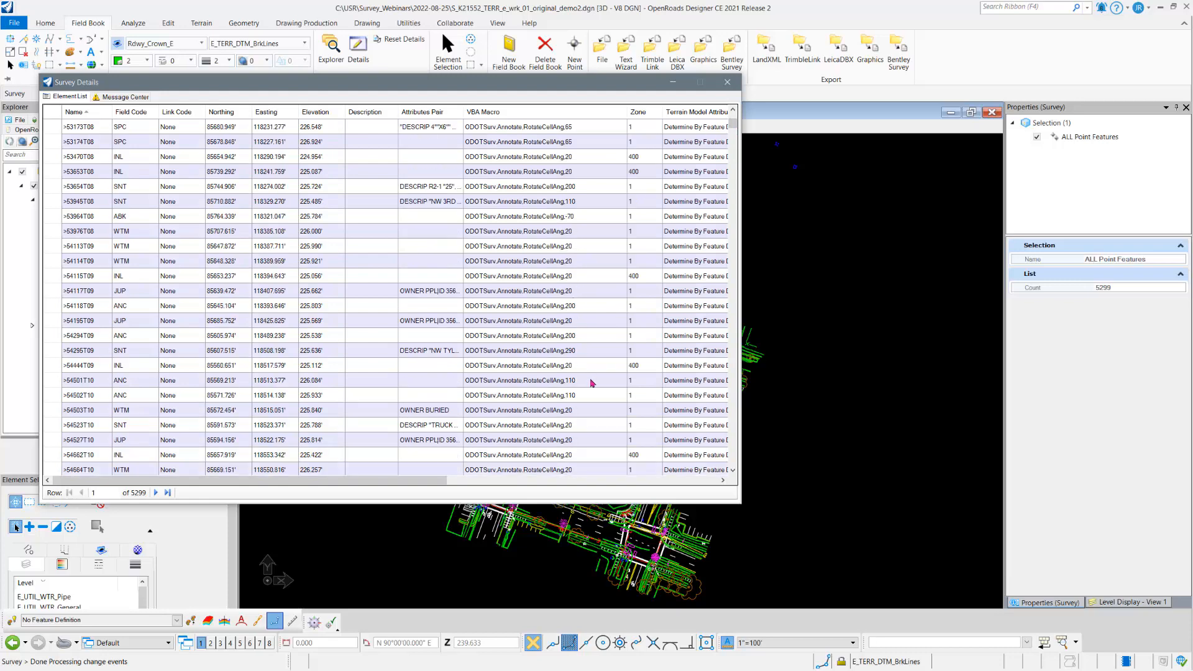
pyautogui.scroll(-1, 591, 381)
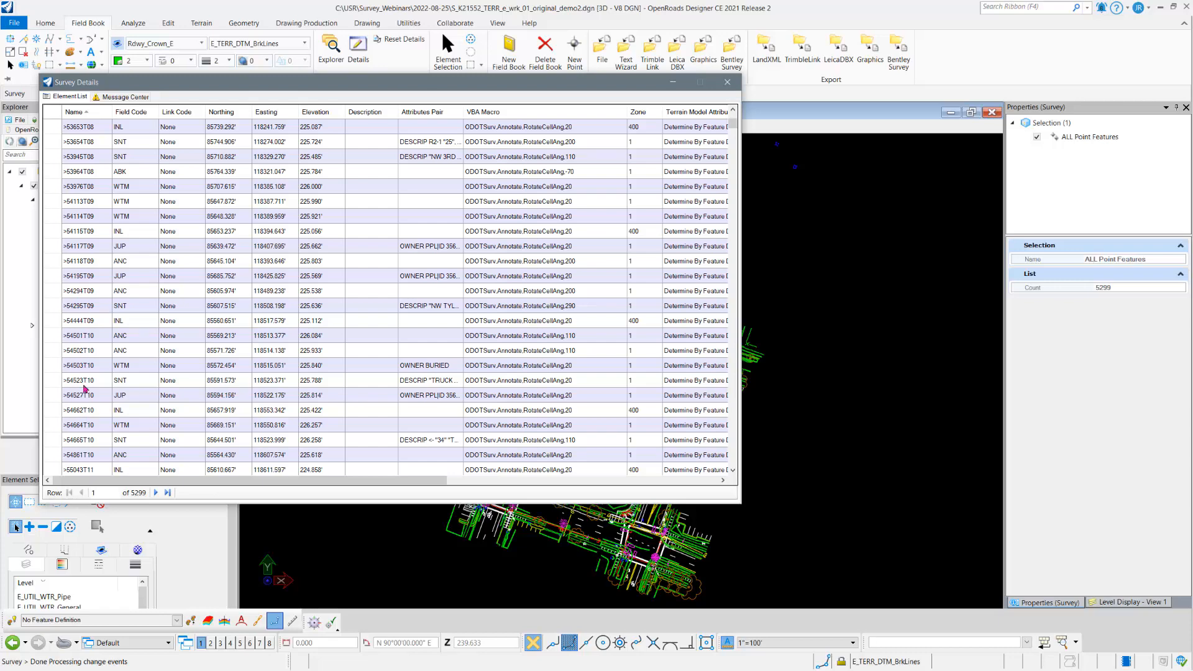
pyautogui.scroll(-4, 85, 389)
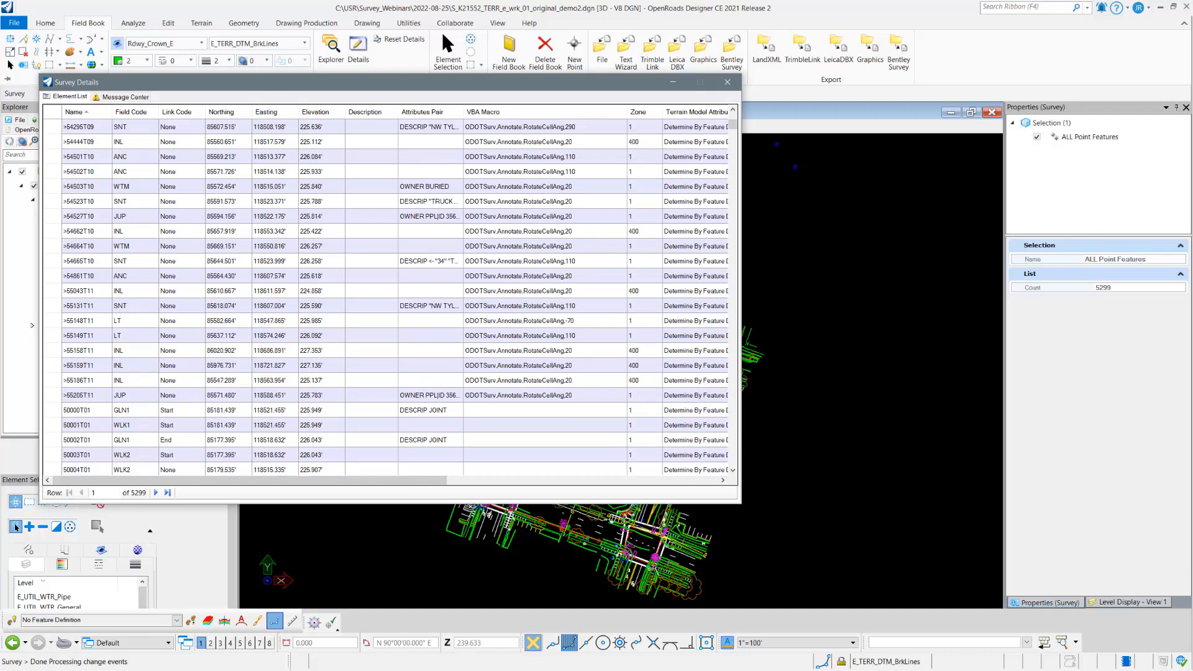
pyautogui.hotkey('alt', 'Tab')
pyautogui.scroll(-12, 756, 413)
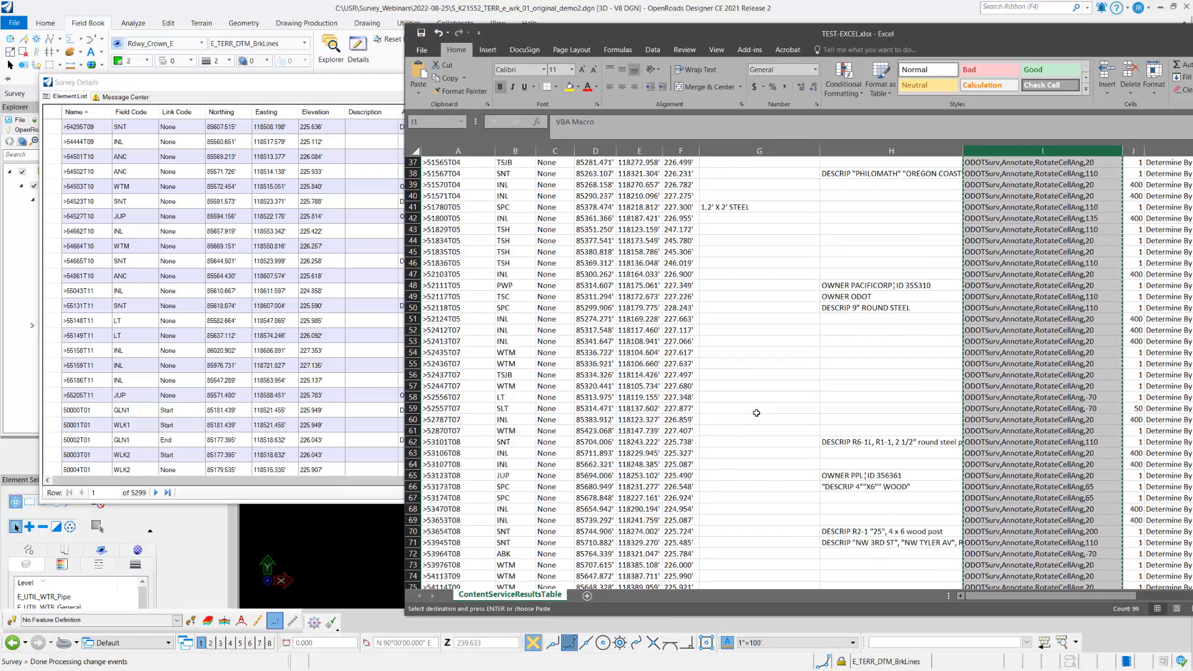
pyautogui.scroll(-13, 756, 413)
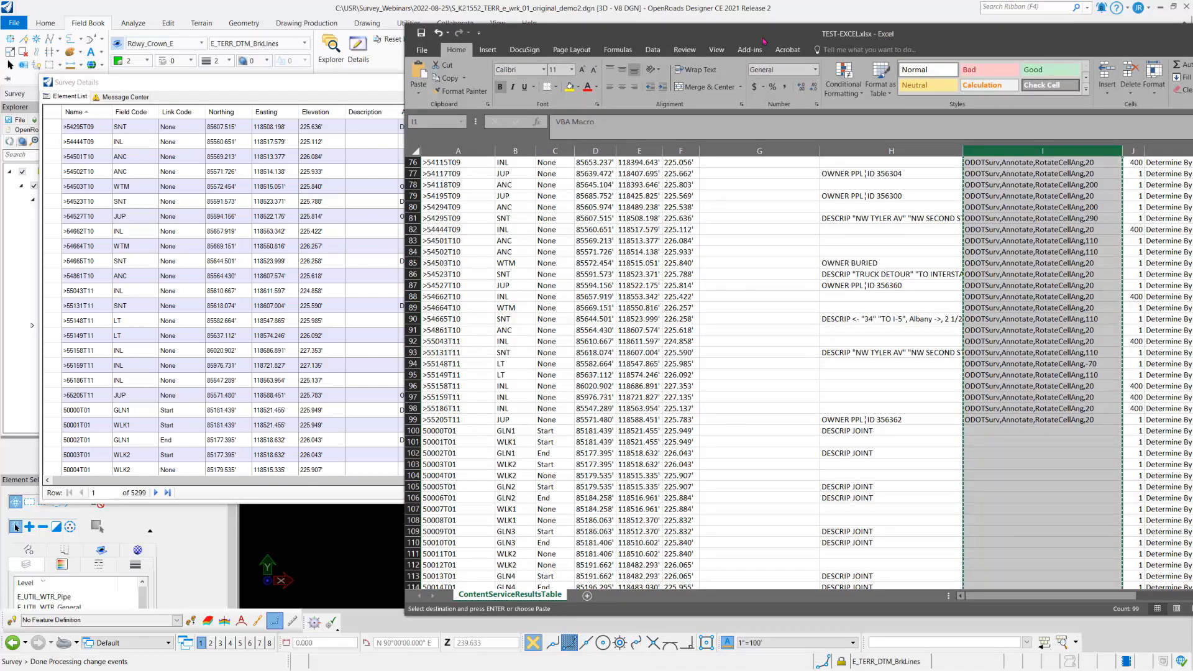
pyautogui.moveTo(764, 39); pyautogui.dragTo(1192, 79)
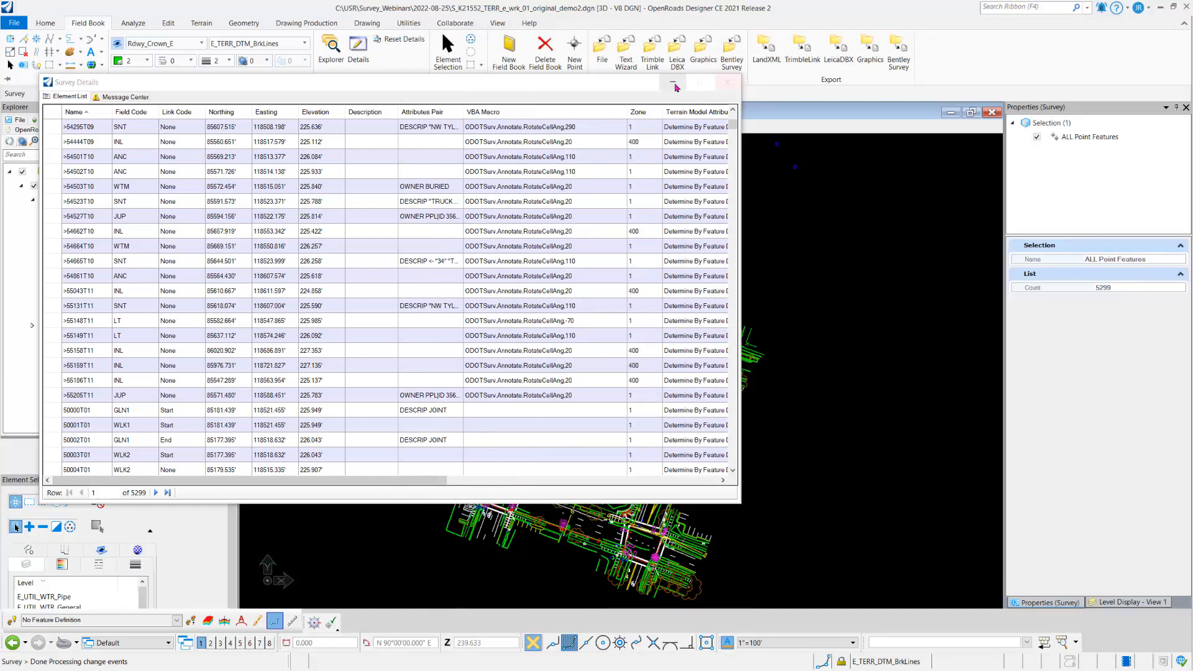
# Step: Close the Survey Details window and examine the processed survey features around the southern intersection in the drawing
pyautogui.click(727, 83)
pyautogui.scroll(6, 646, 559)
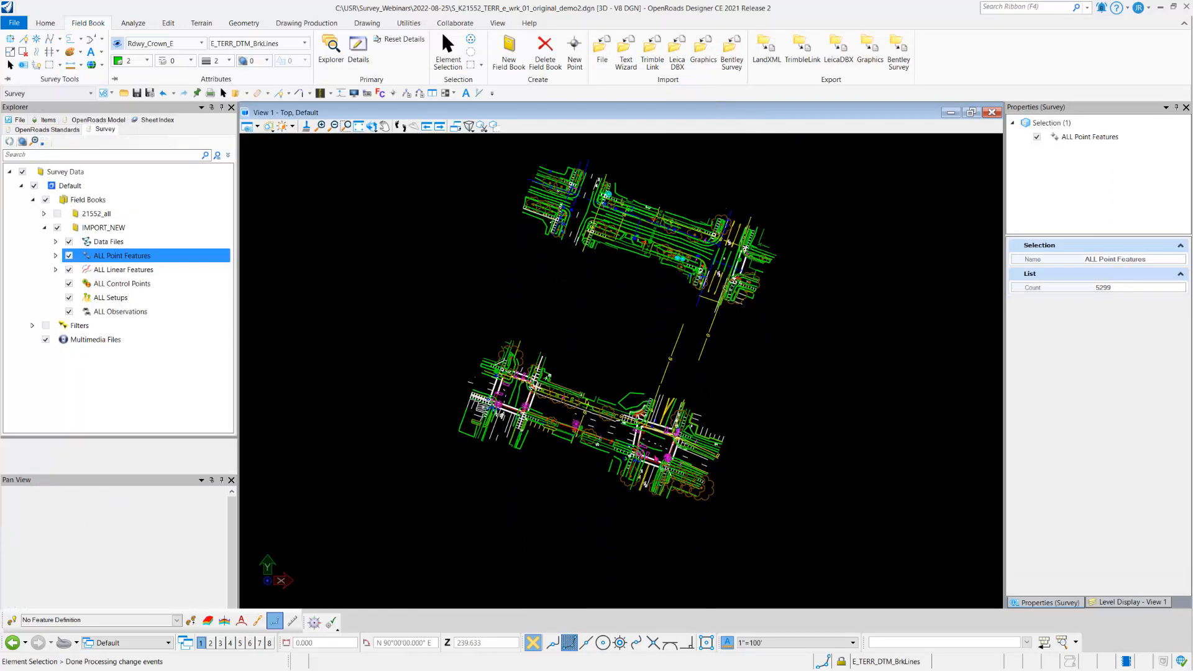
pyautogui.moveTo(646, 561); pyautogui.dragTo(679, 479, button='middle')
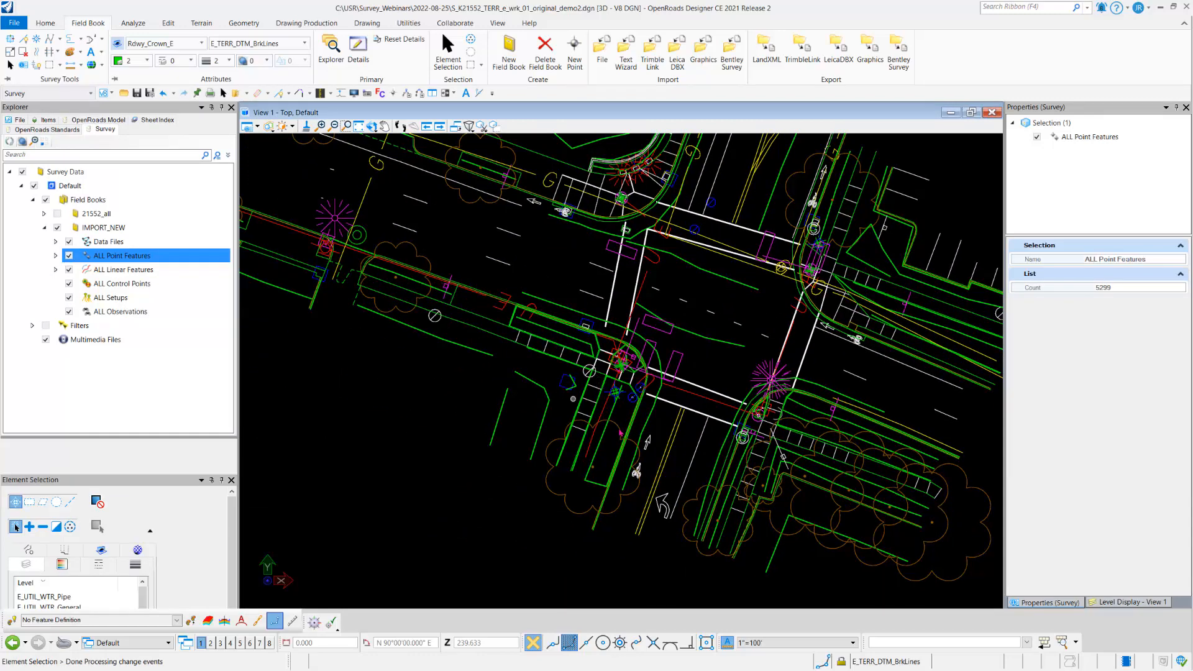
pyautogui.moveTo(694, 363); pyautogui.dragTo(636, 526, button='middle')
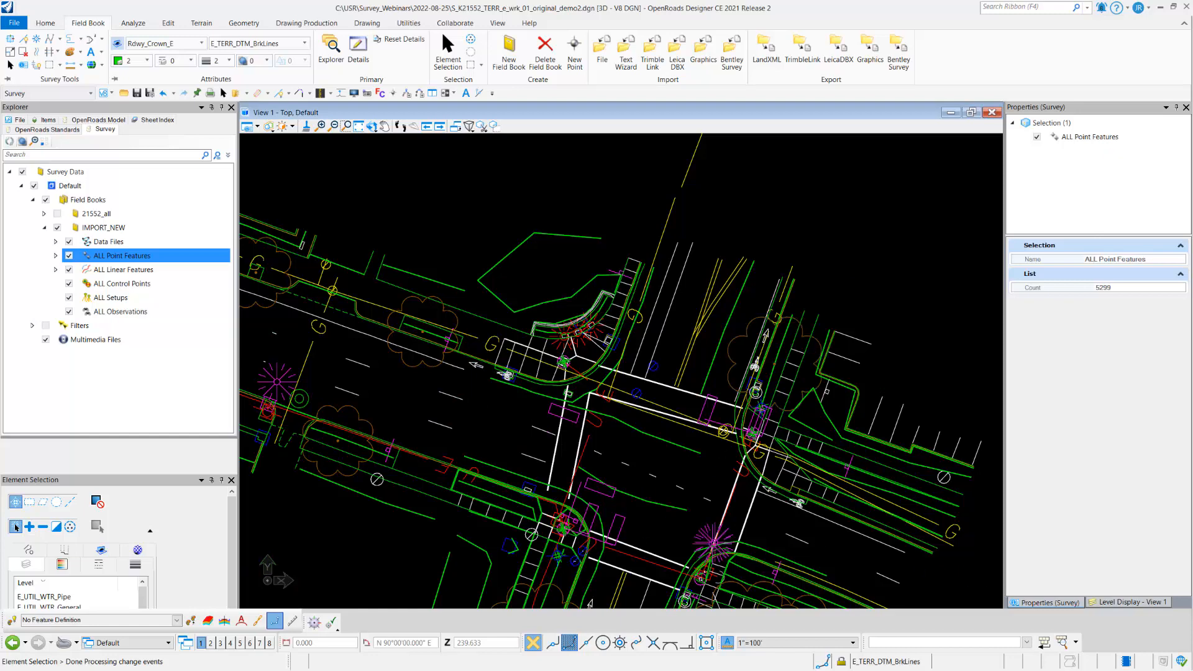
# Step: Reopen the details of ALL Point Features, locate point >50258T01 in the drawing, and select its name cell
pyautogui.click(358, 50)
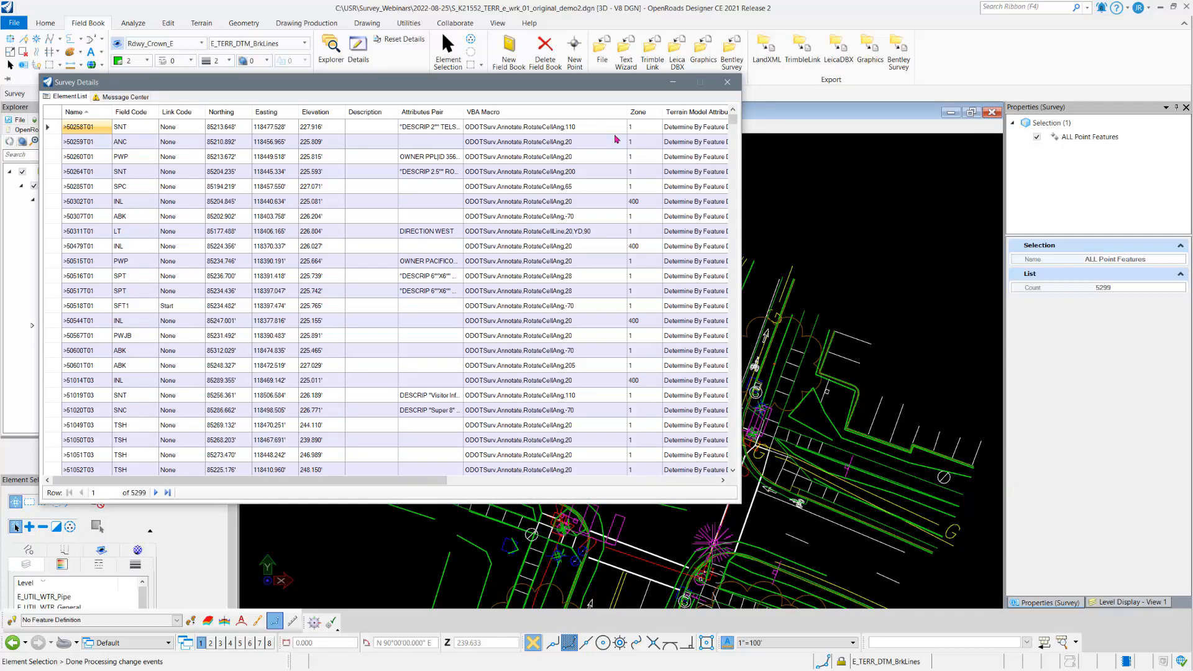
pyautogui.moveTo(558, 82); pyautogui.dragTo(846, 114)
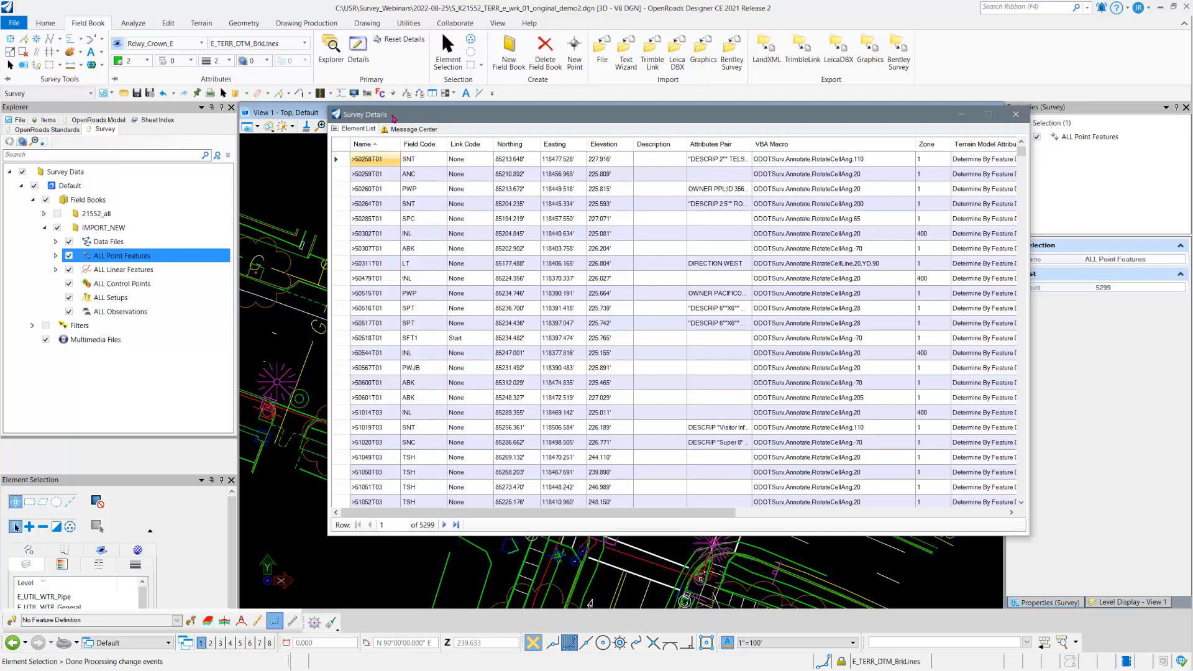
pyautogui.moveTo(597, 118); pyautogui.dragTo(578, 109)
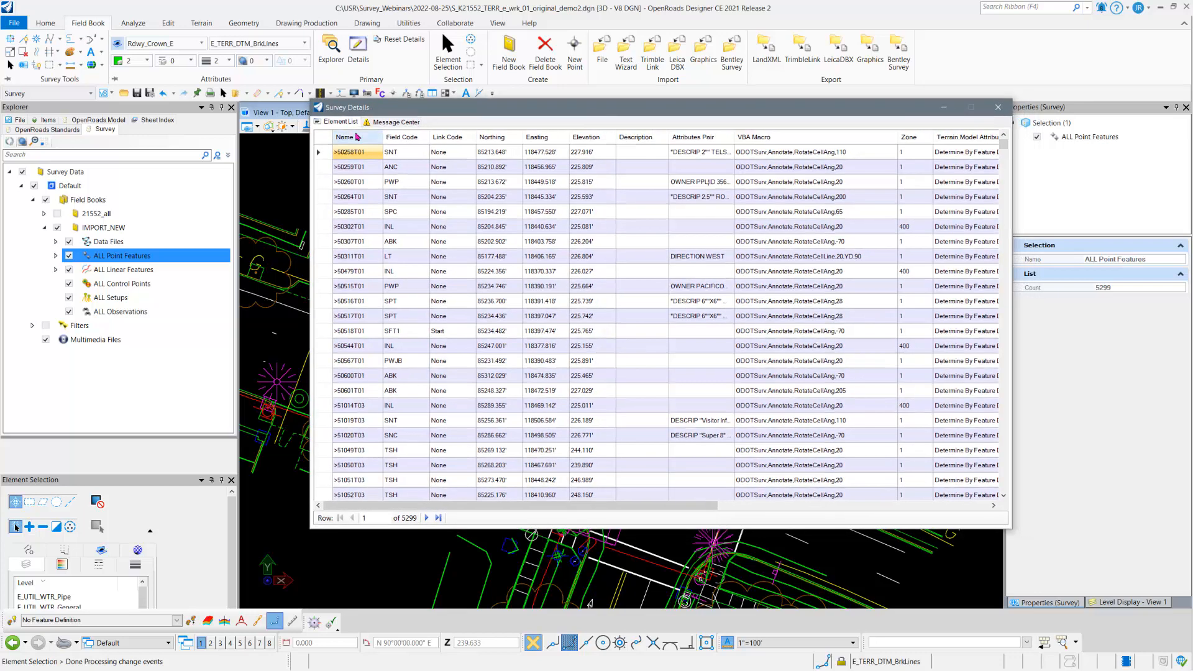
pyautogui.click(322, 153)
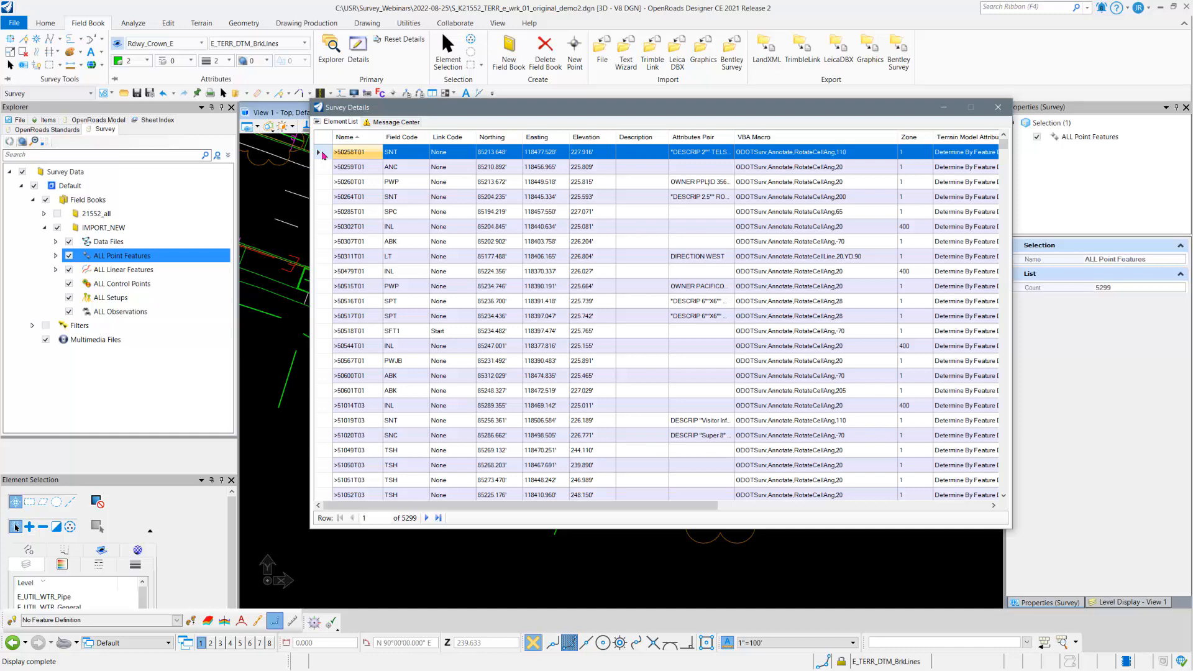
pyautogui.click(358, 152)
pyautogui.click(352, 140)
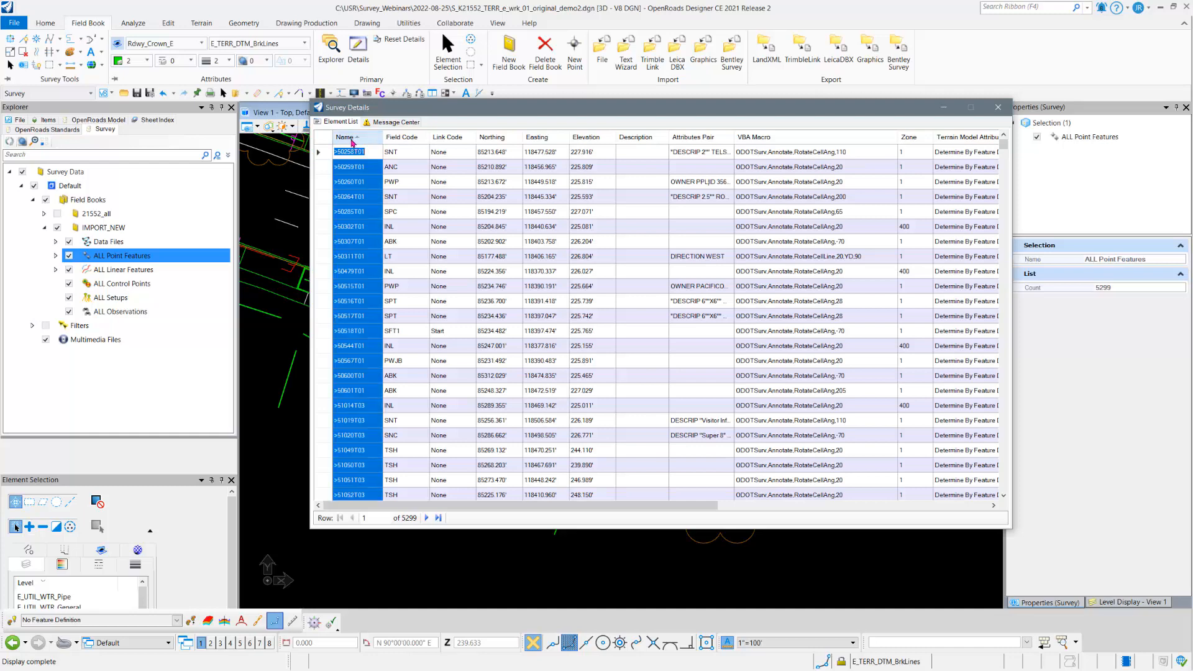
pyautogui.click(353, 153)
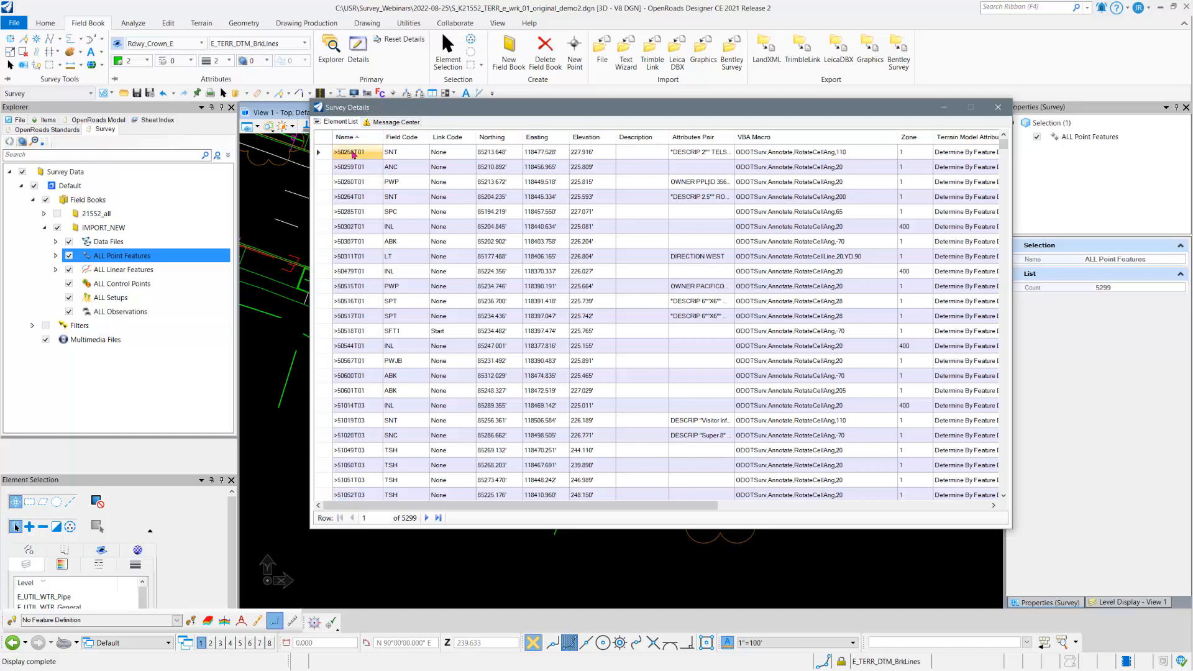
# Step: Remove the > prefix from the name of point >50258T01 with Find and Replace, restricting the search to selected cells and leaving the replacement empty
pyautogui.rightClick(354, 156)
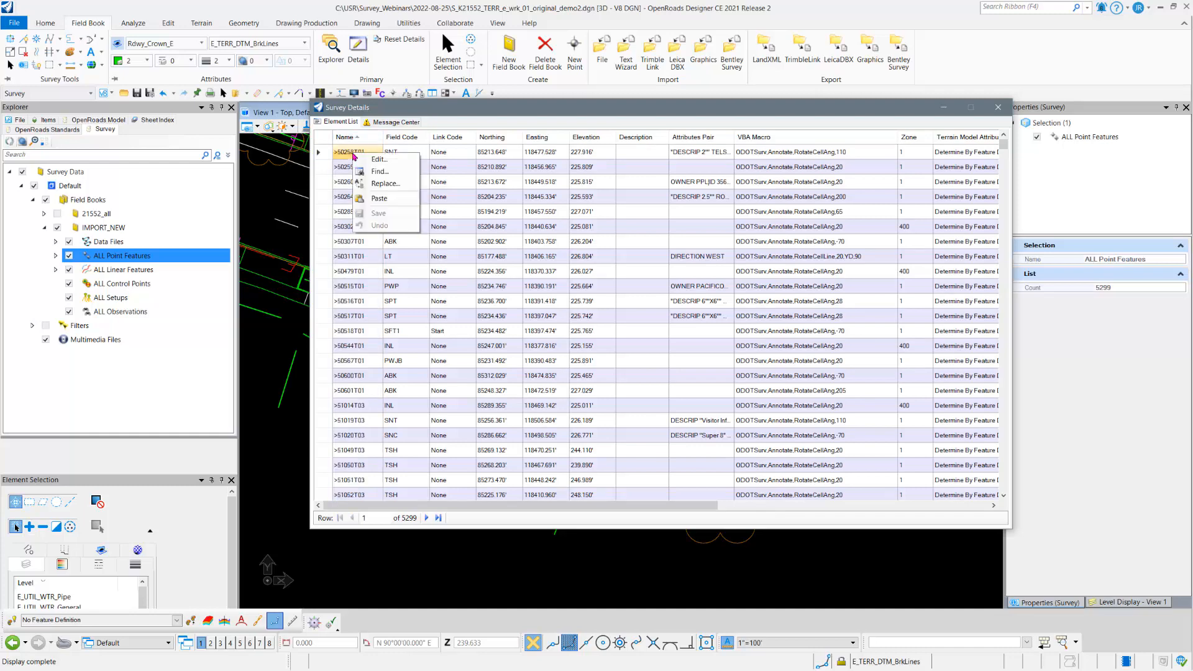
pyautogui.click(383, 183)
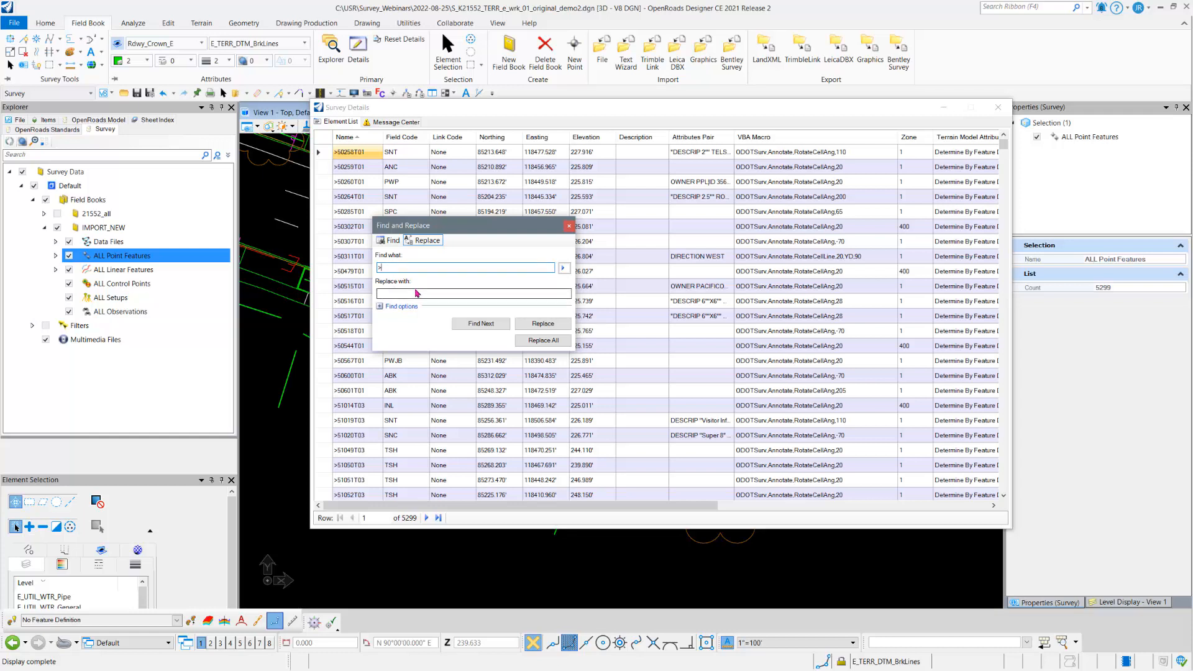
pyautogui.click(379, 306)
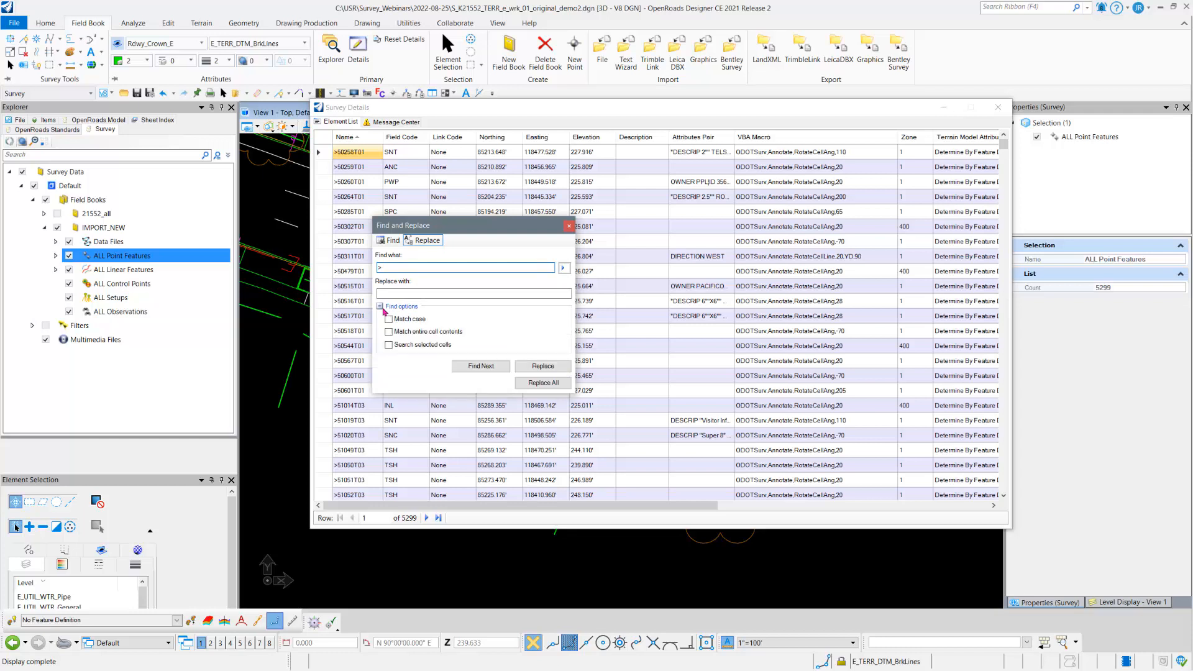
pyautogui.click(389, 346)
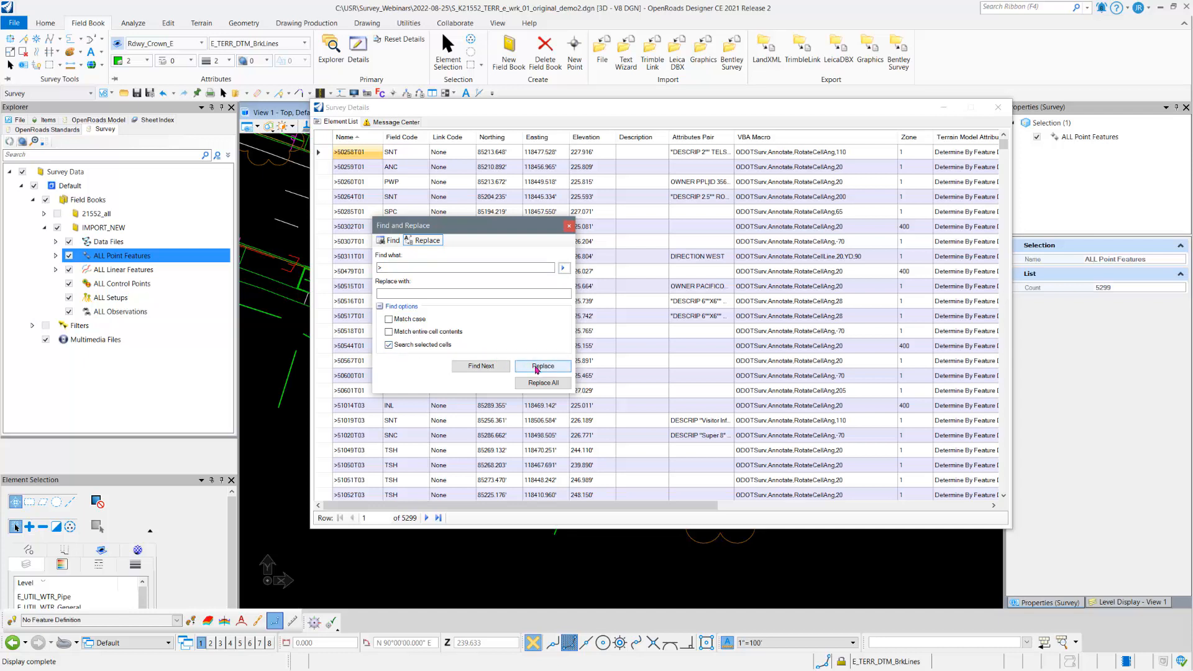
pyautogui.click(463, 369)
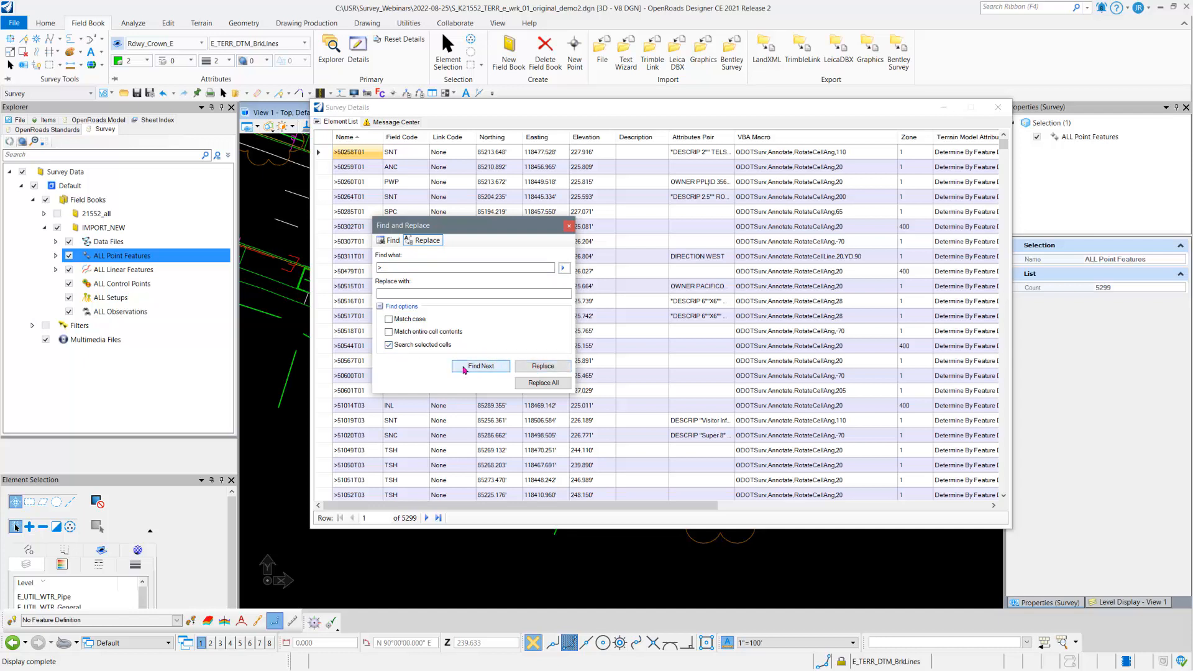
pyautogui.click(535, 367)
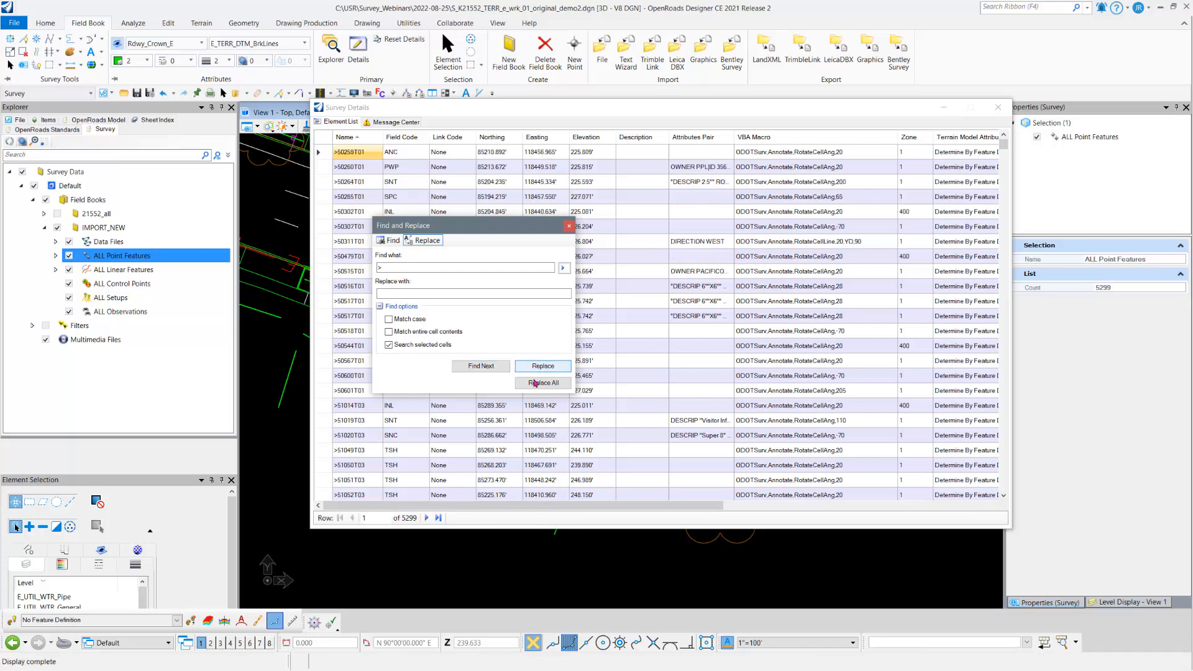
pyautogui.click(535, 383)
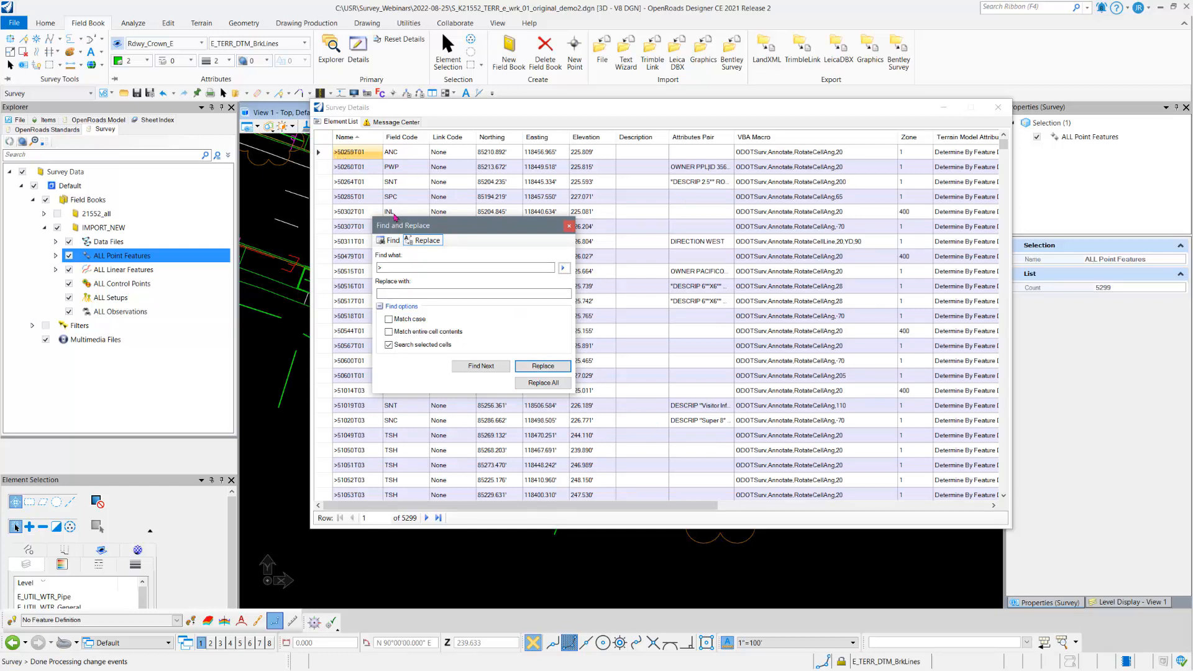
# Step: Select the point names from >50259T01 through >55205T11, replace all > characters with nothing, and close Find and Replace
pyautogui.moveTo(405, 225); pyautogui.dragTo(788, 197)
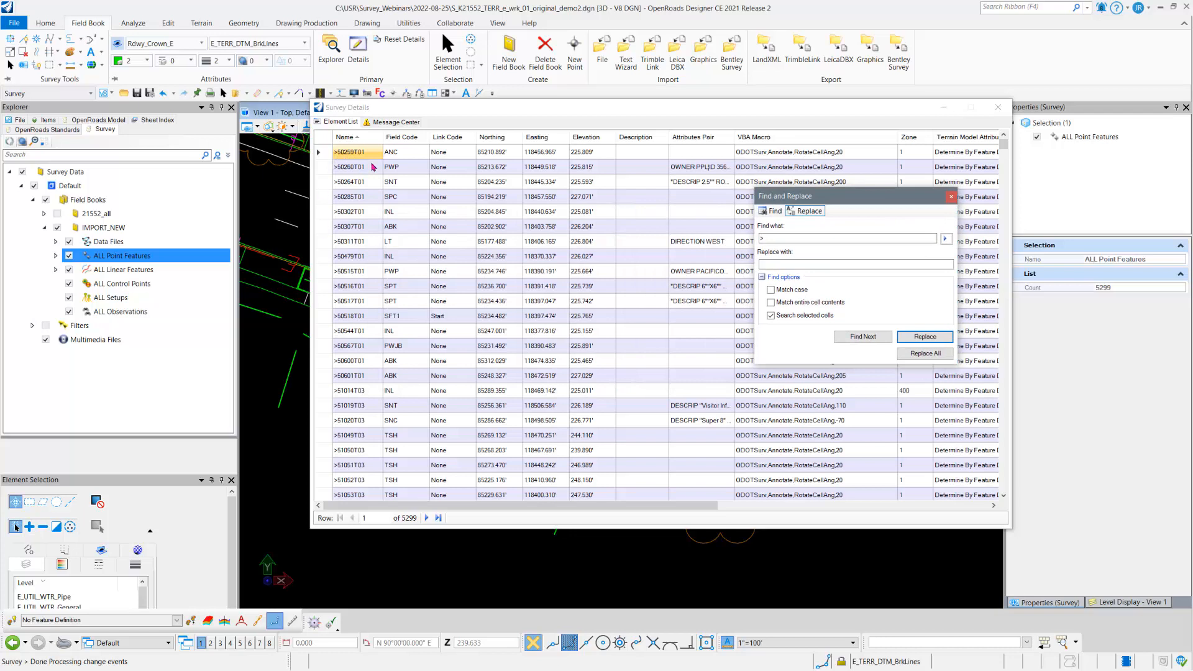
pyautogui.moveTo(357, 155); pyautogui.dragTo(357, 428)
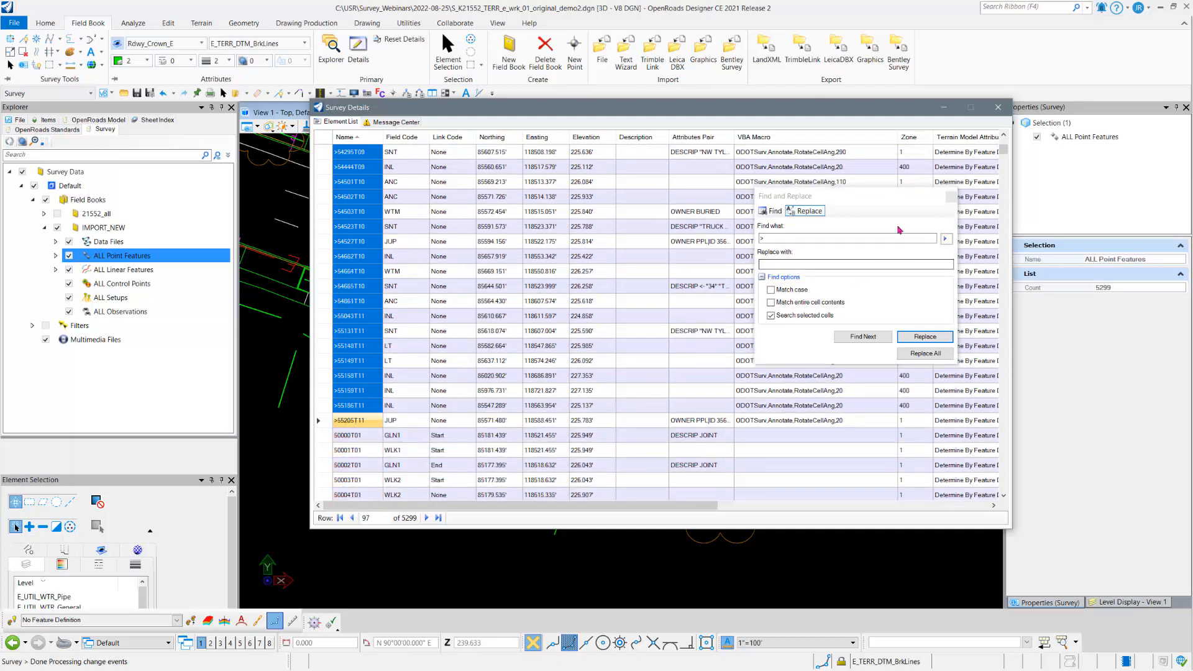
pyautogui.moveTo(852, 199); pyautogui.dragTo(698, 190)
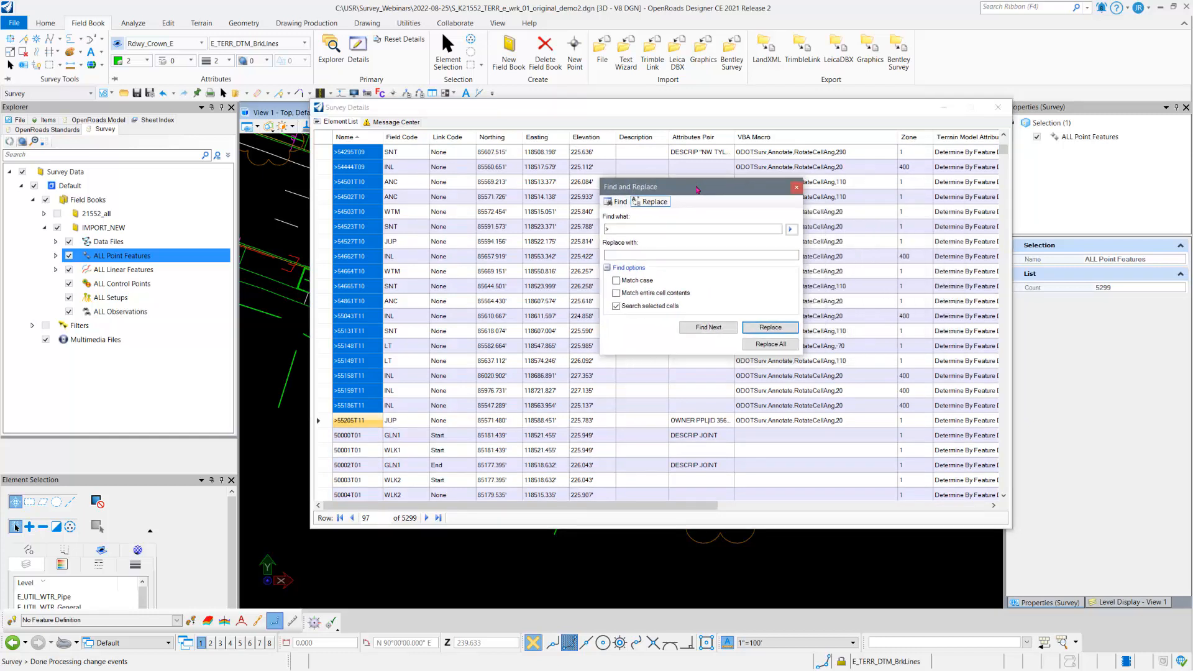
pyautogui.click(727, 331)
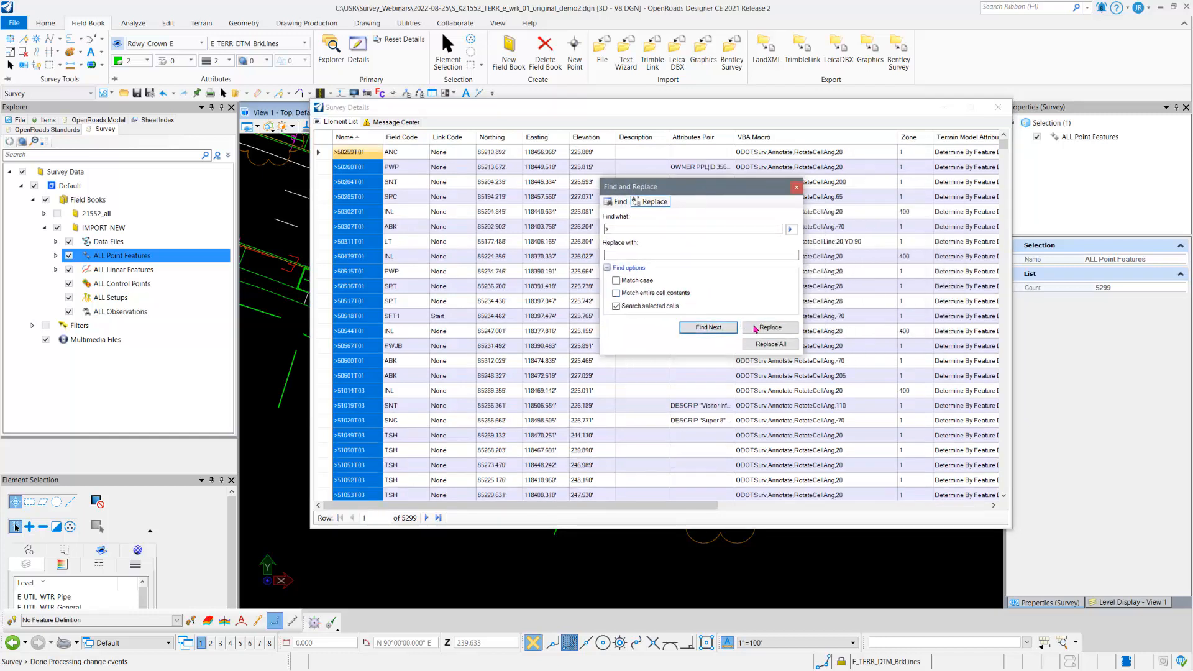
pyautogui.click(773, 345)
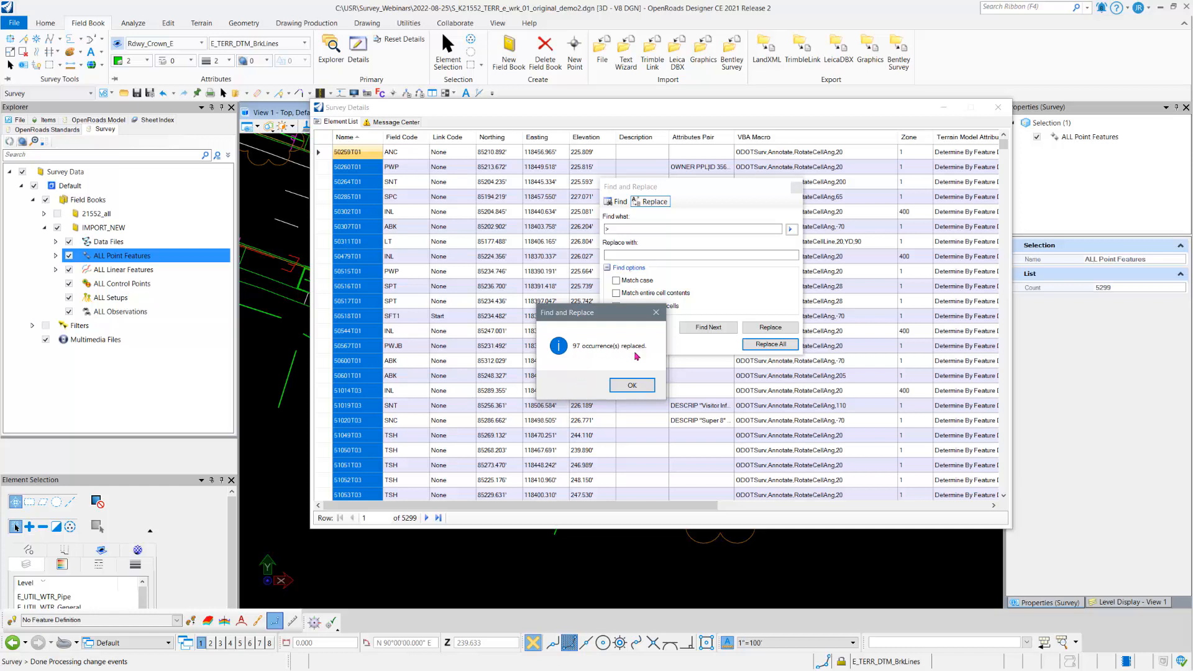
pyautogui.click(639, 386)
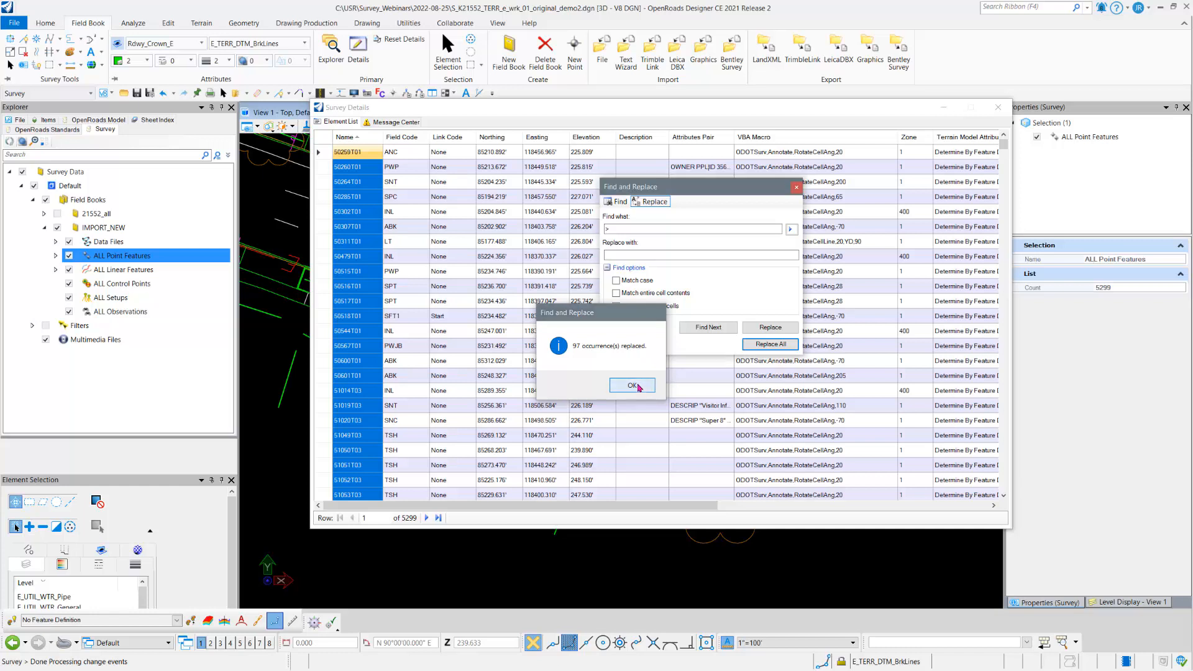
pyautogui.click(797, 188)
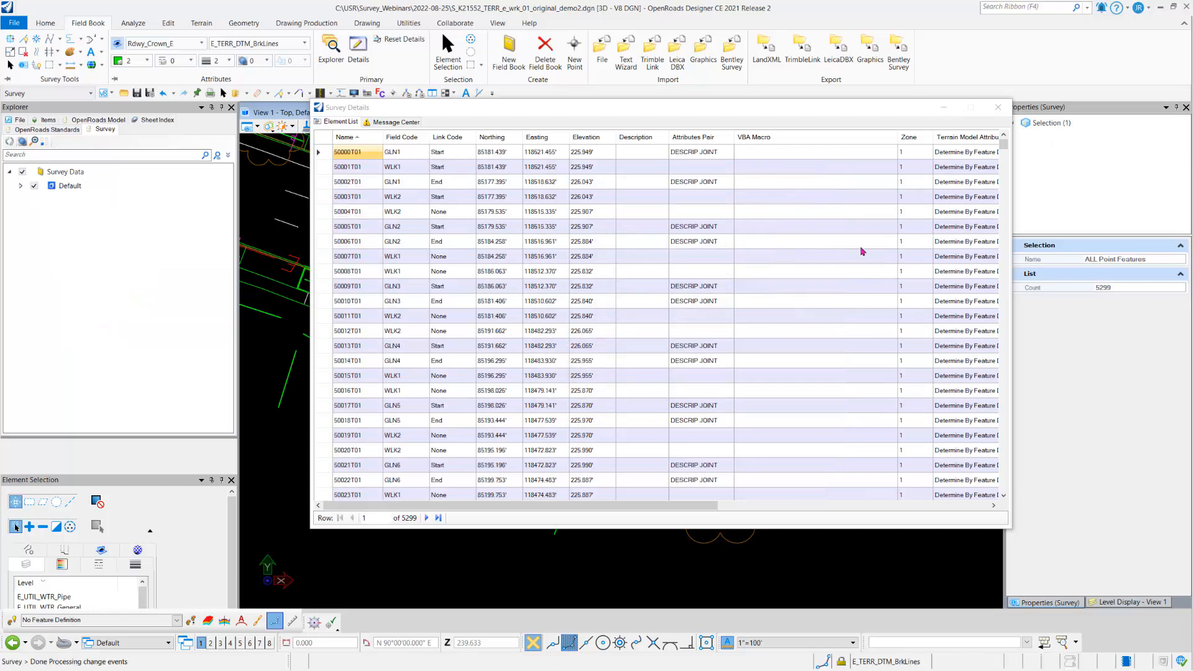